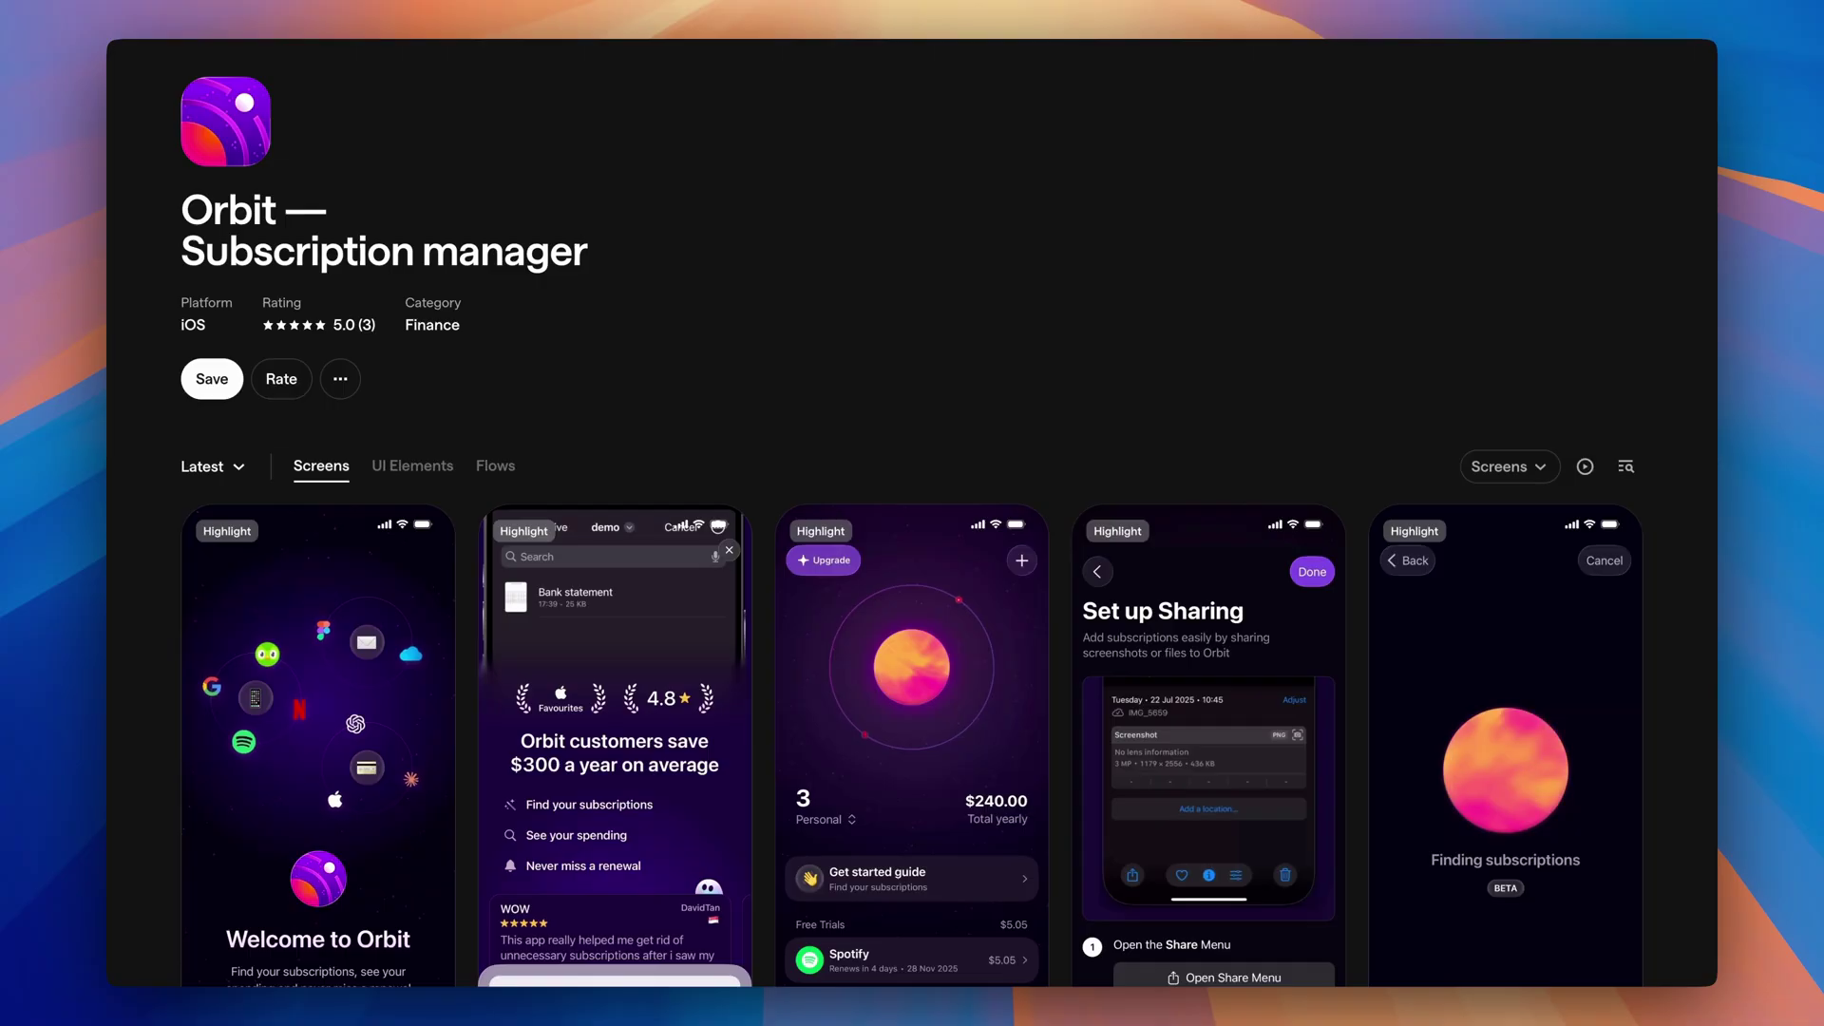
Scroll through the Orbit subscription manager's iOS app screens gallery to find a screenshot.
scroll(912, 513, down, 4)
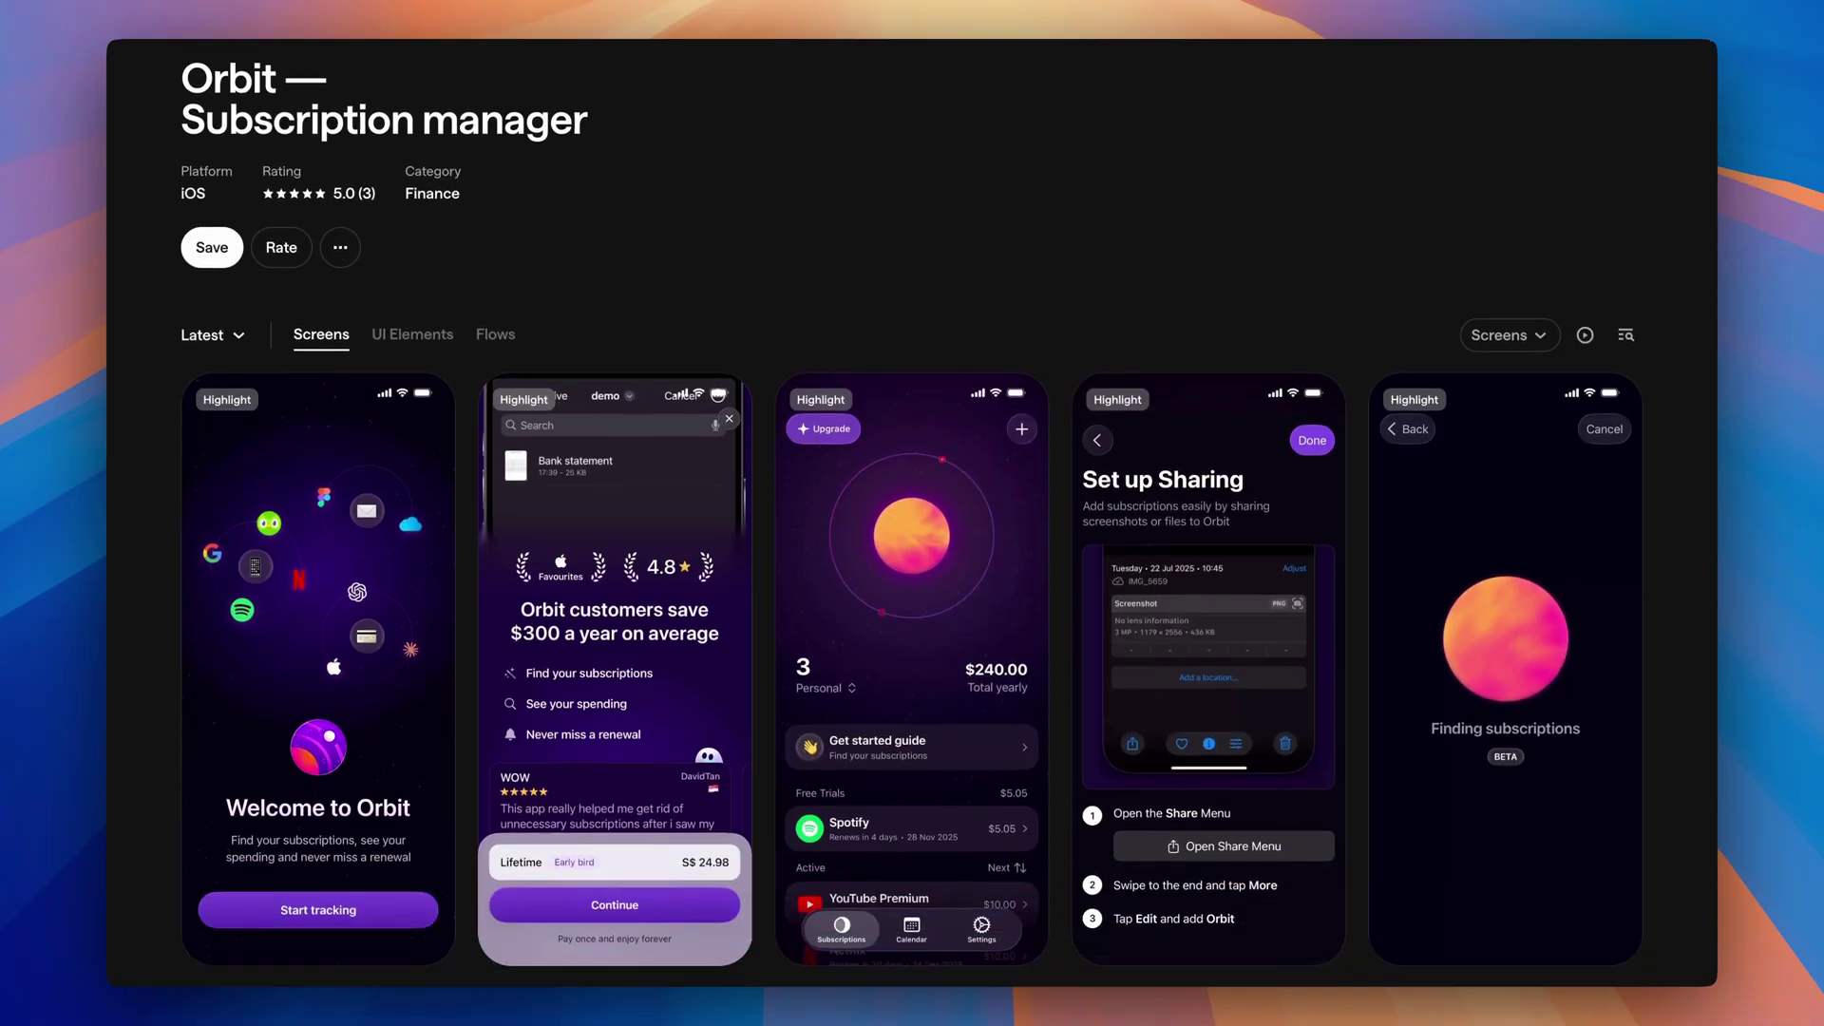
scroll(912, 513, down, 3)
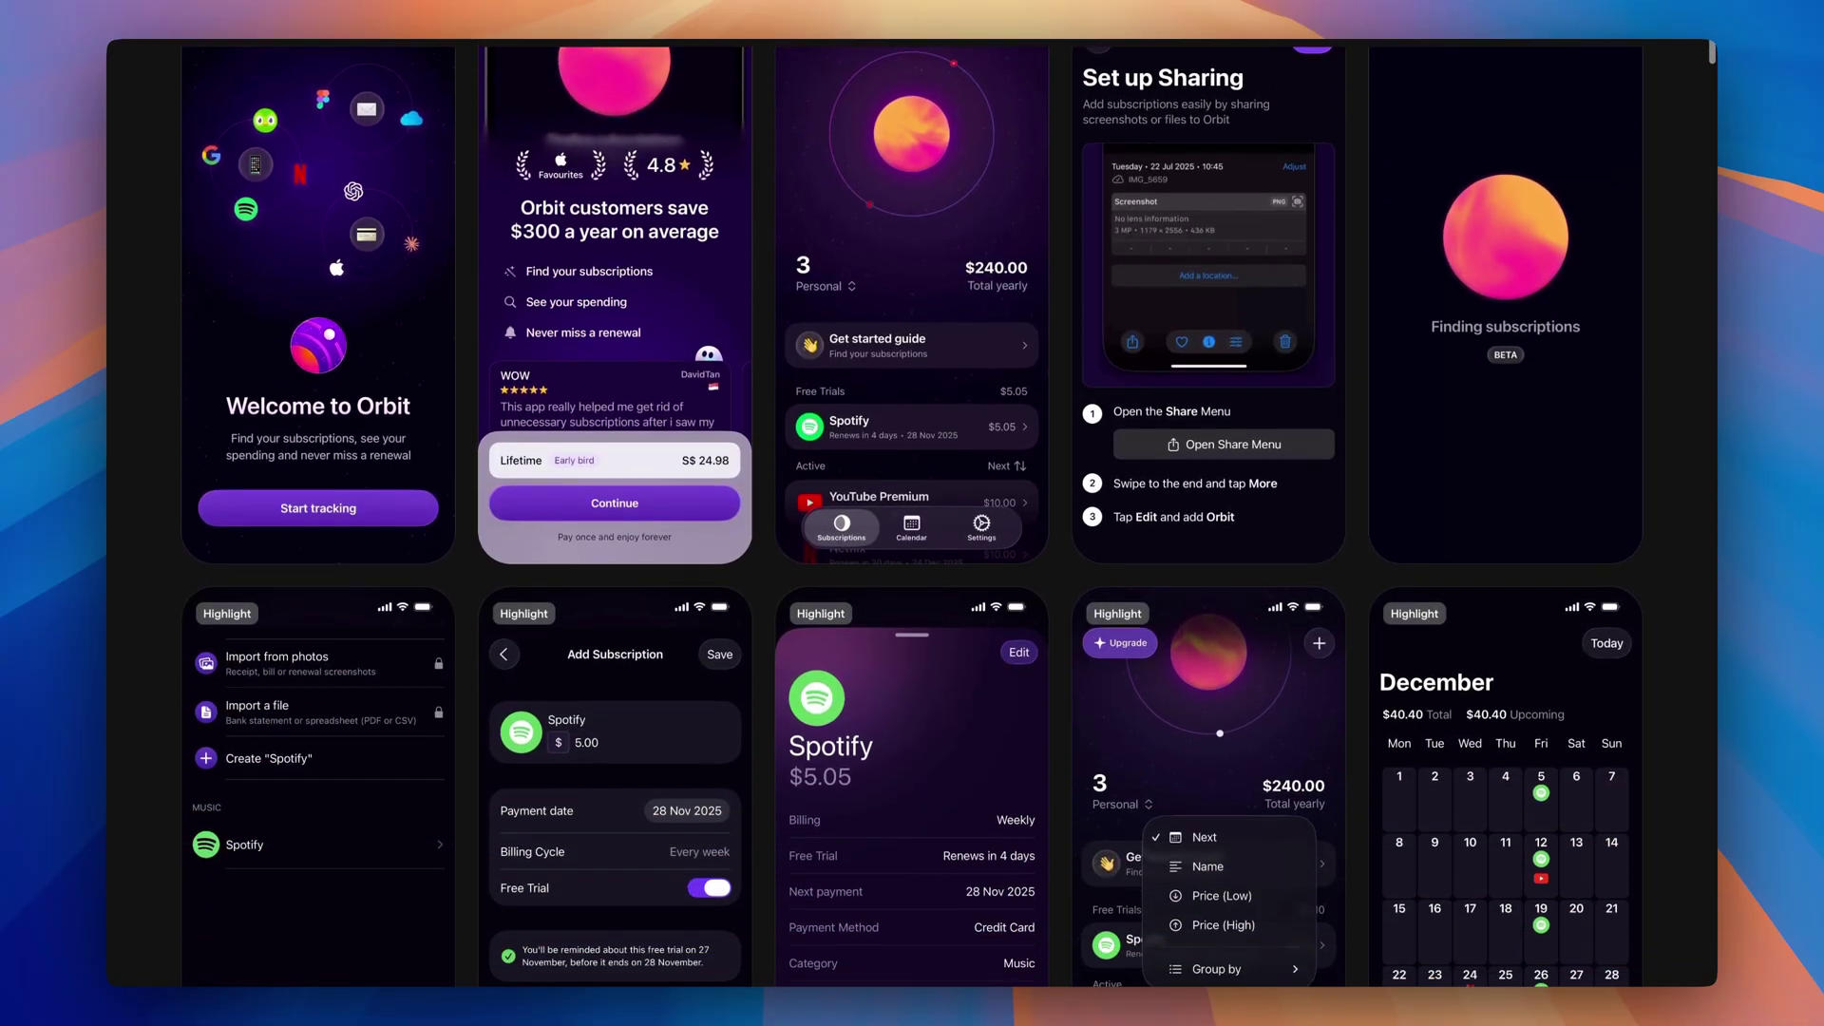
scroll(912, 513, down, 4)
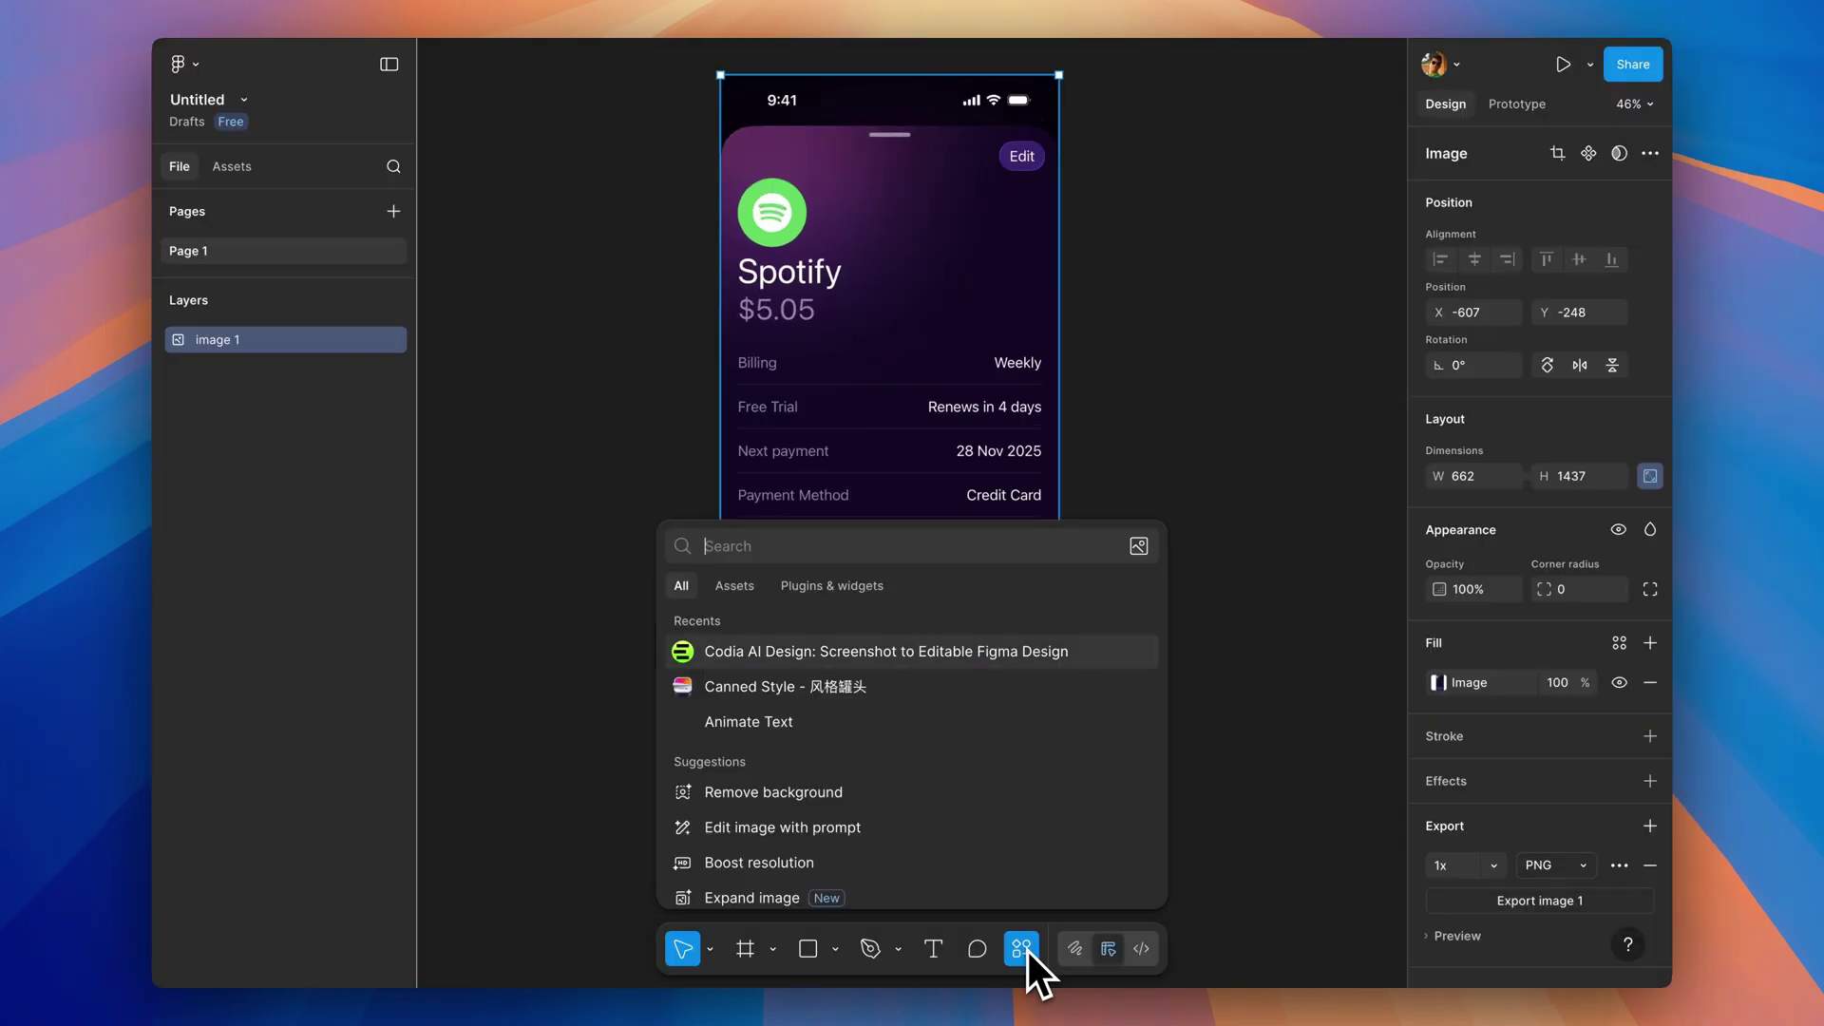
Convert the Spotify screenshot with Codia AI, then inspect its logo, title, rows group and Mark as Cancelled layers.
click(995, 650)
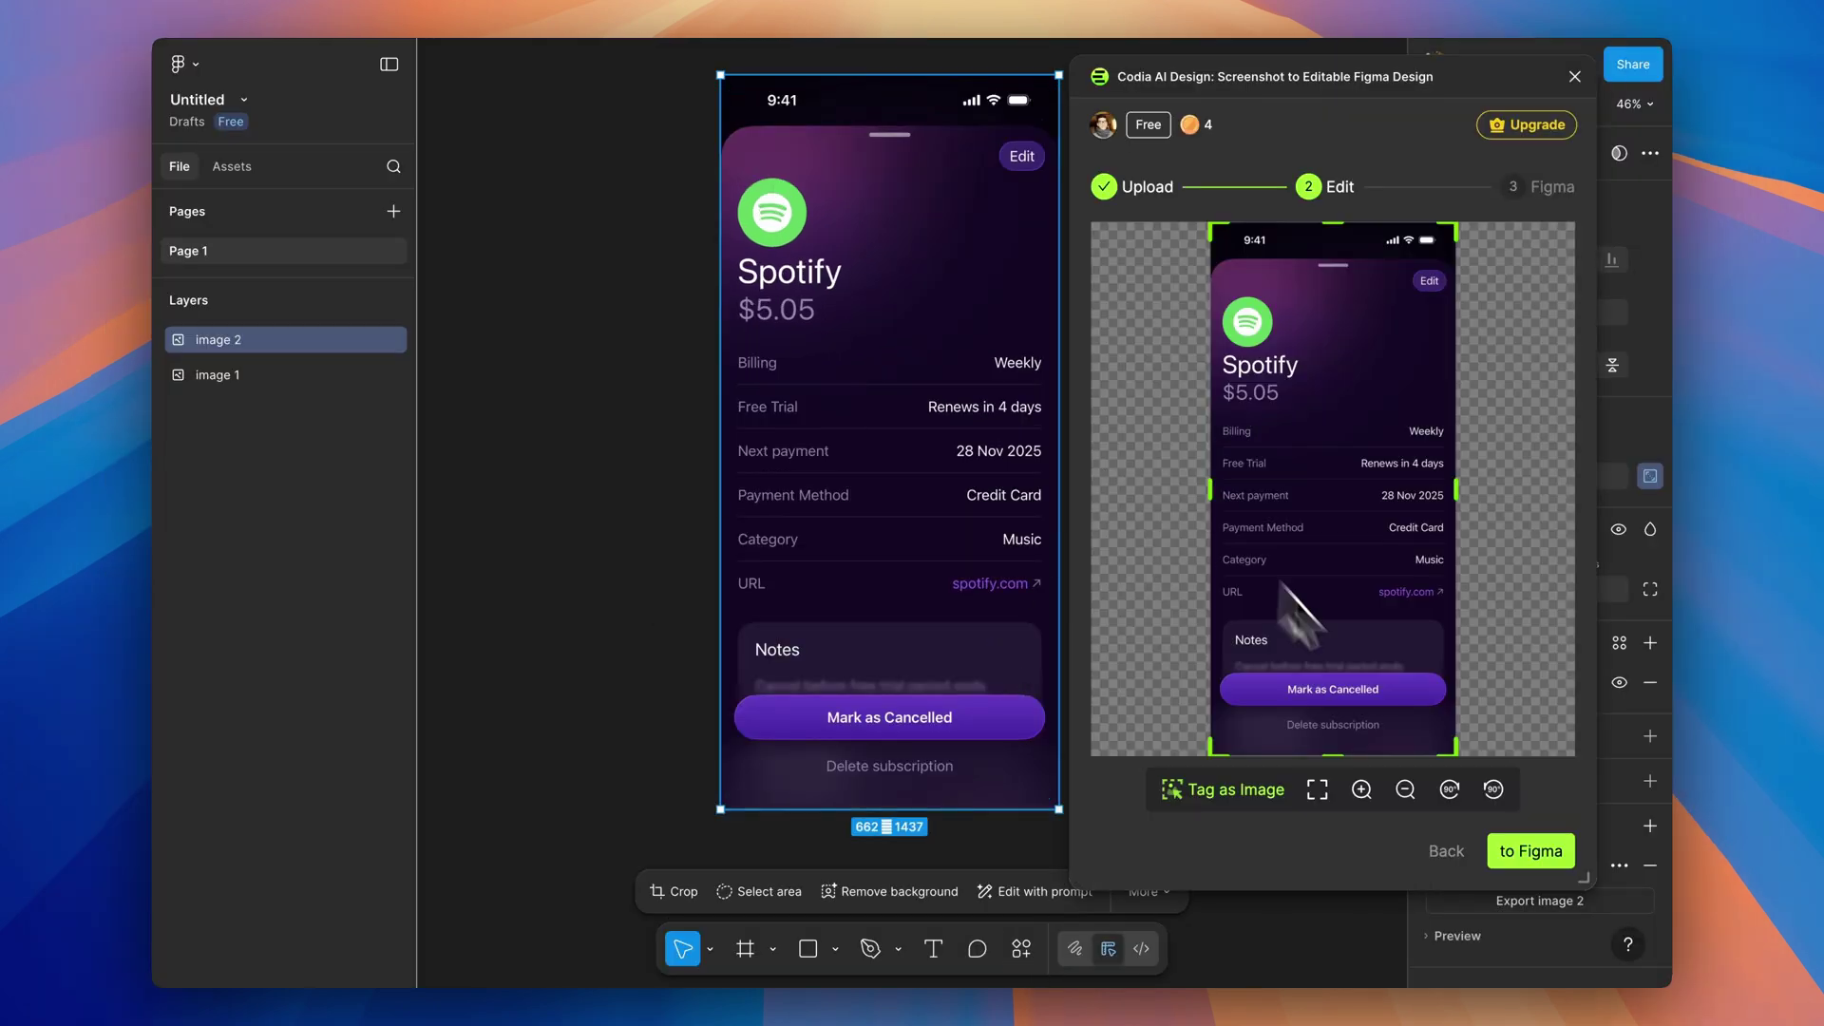
click(1543, 853)
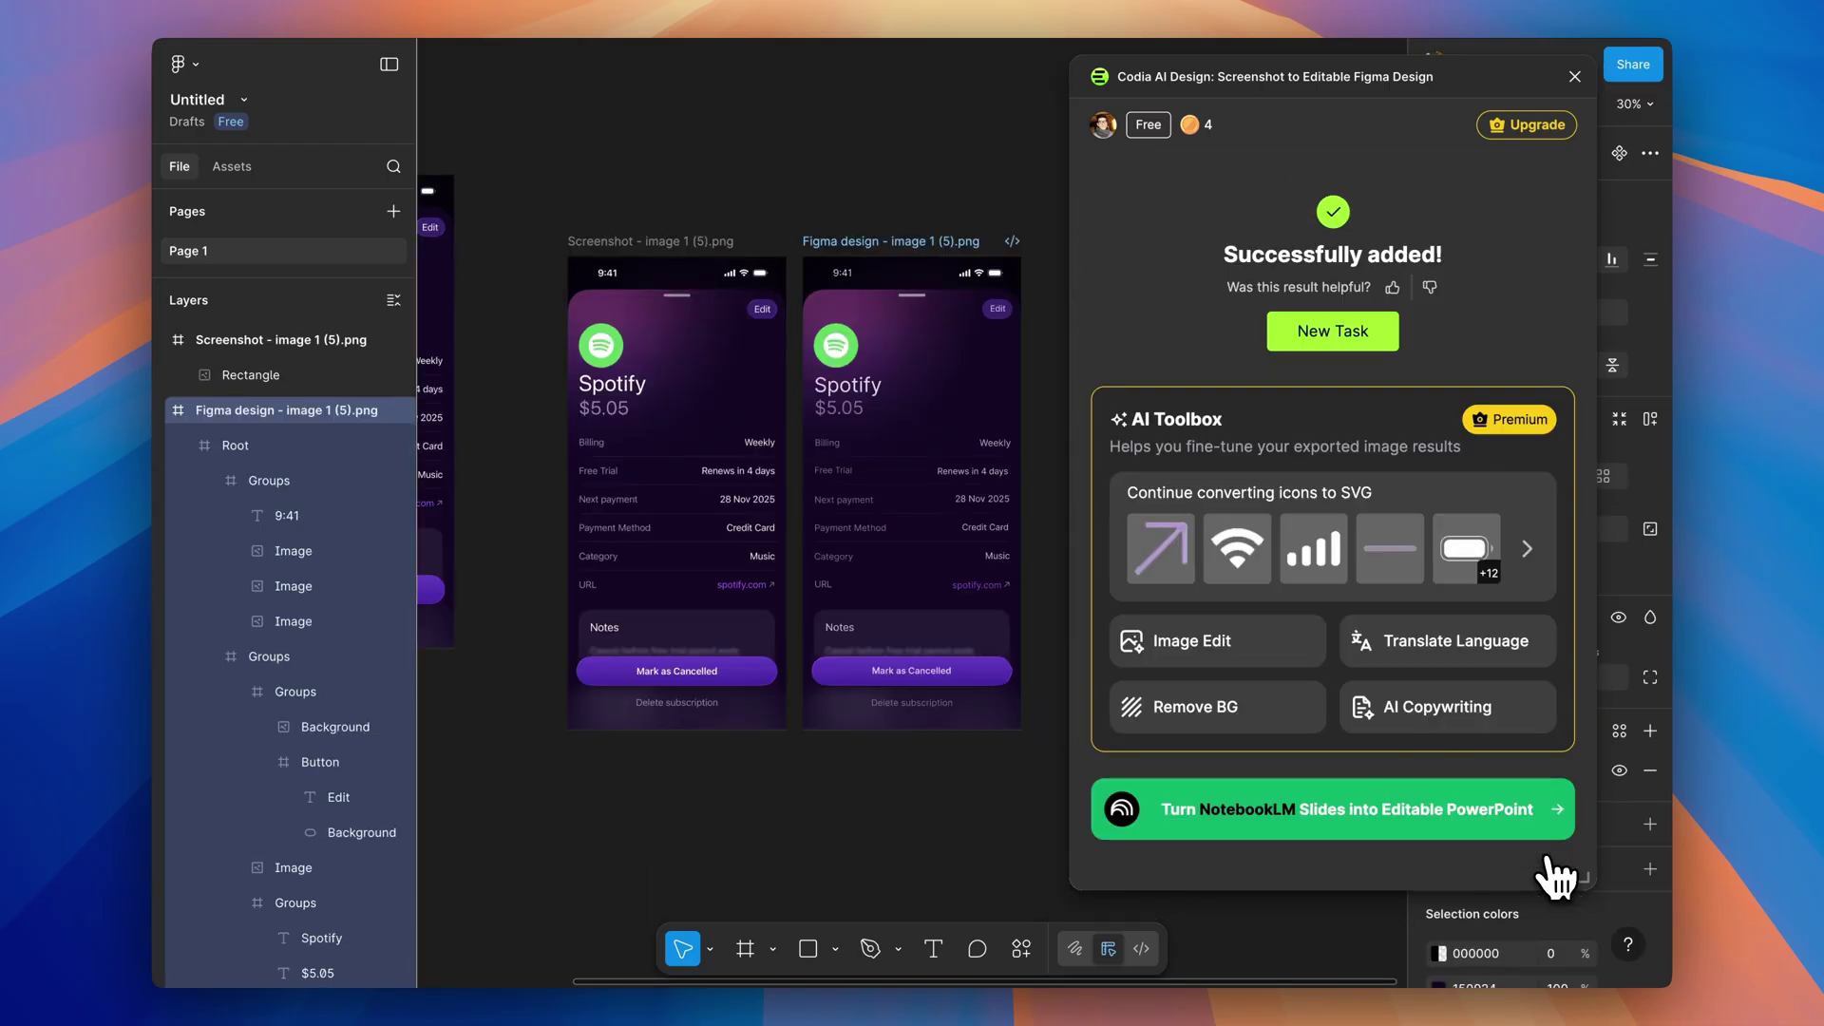
scroll(1042, 427, up, 3)
click(1010, 285)
click(1017, 323)
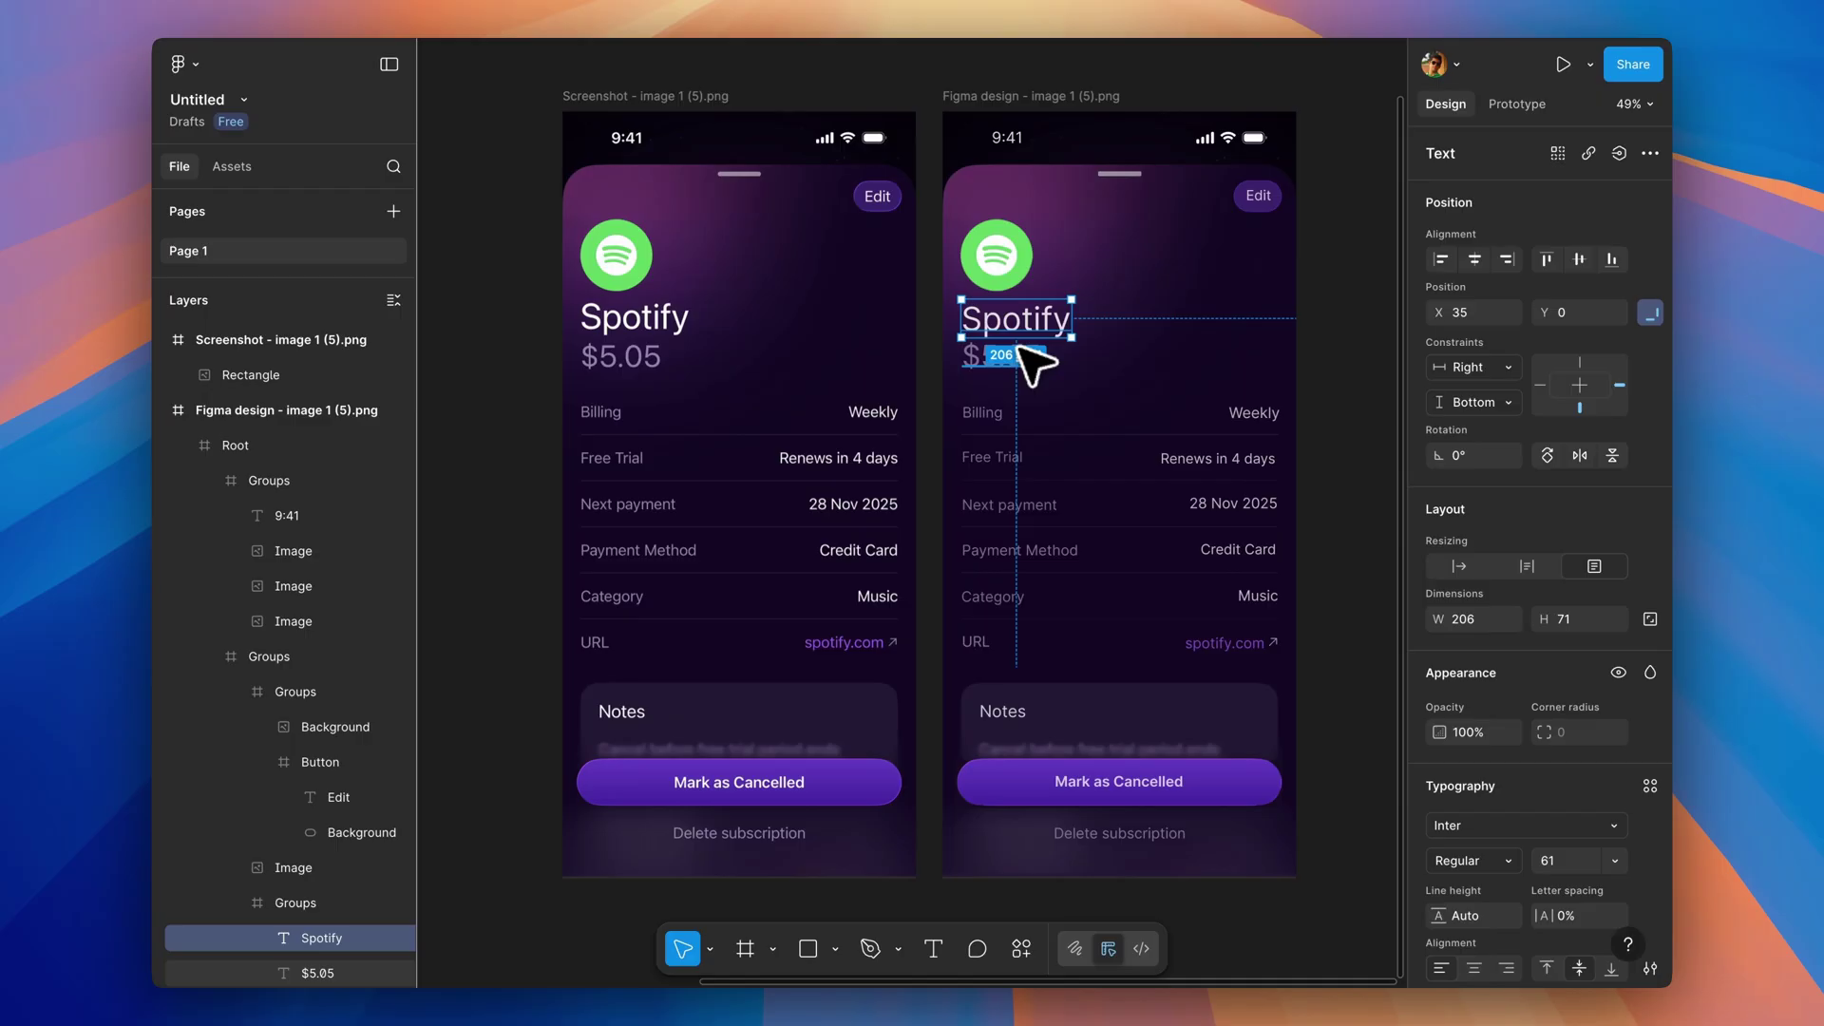
click(1040, 418)
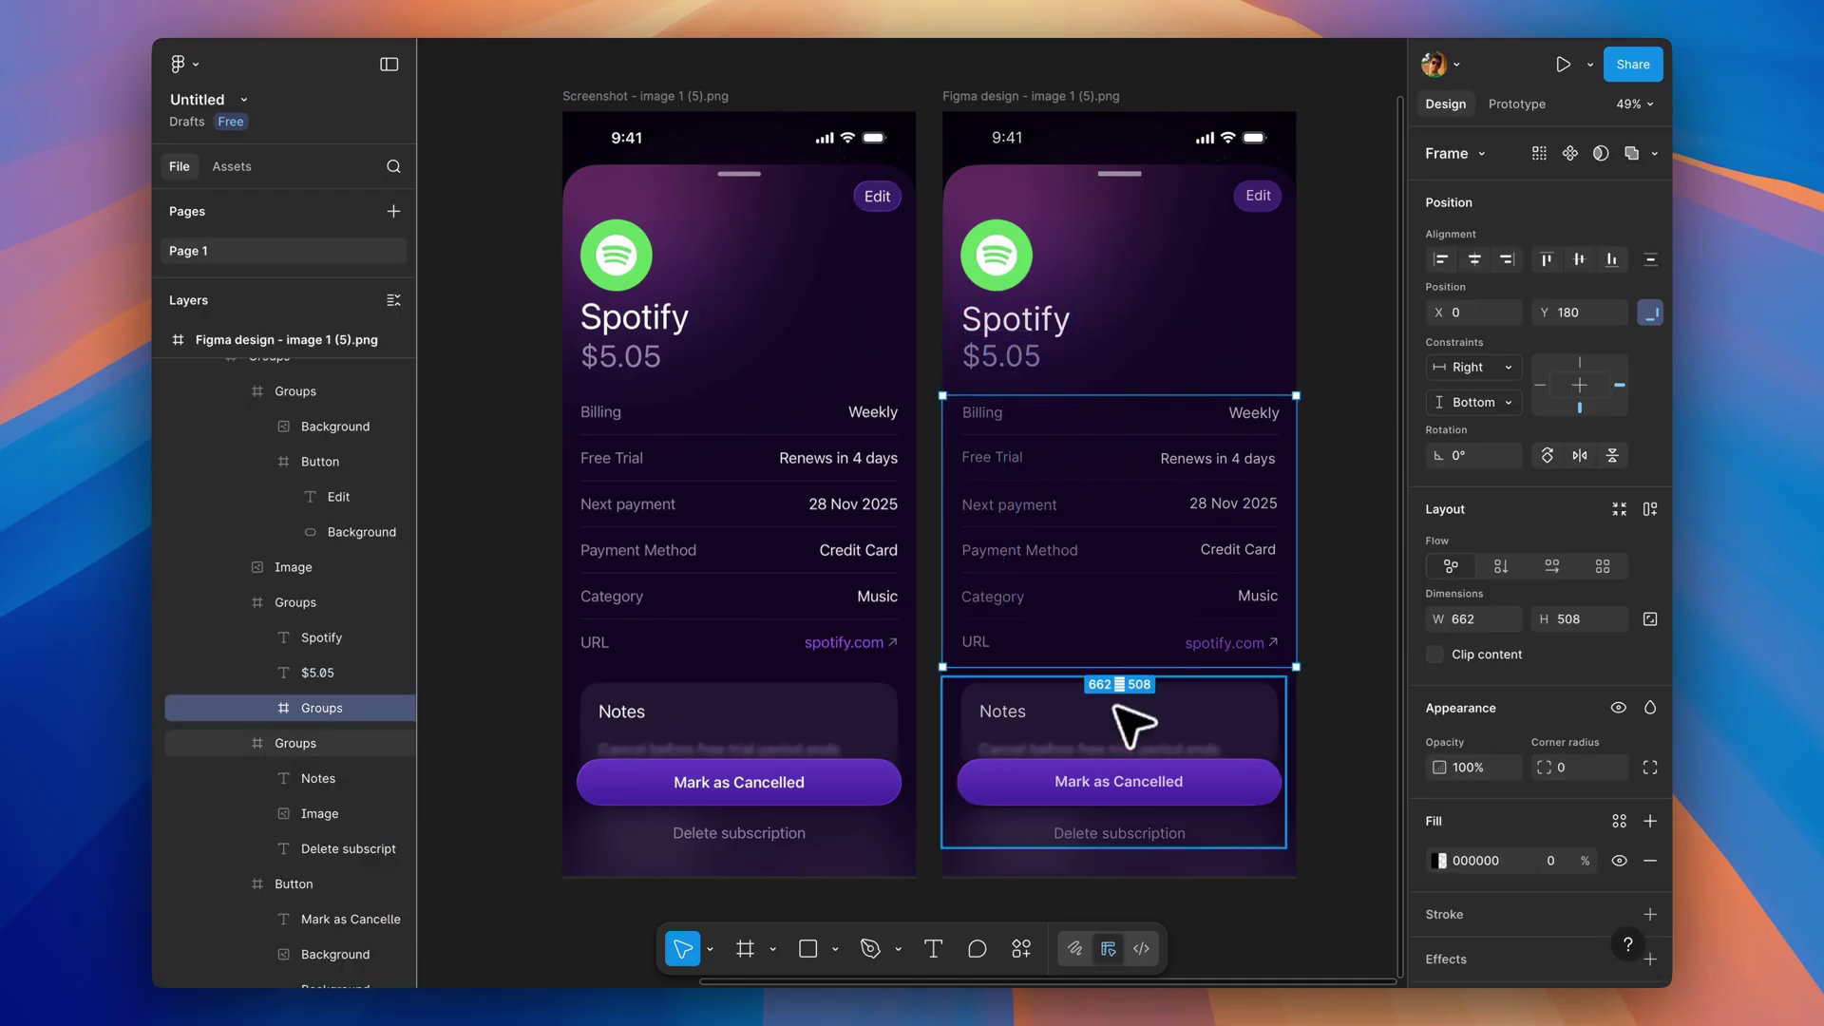
scroll(1131, 726, down, 2)
click(1114, 741)
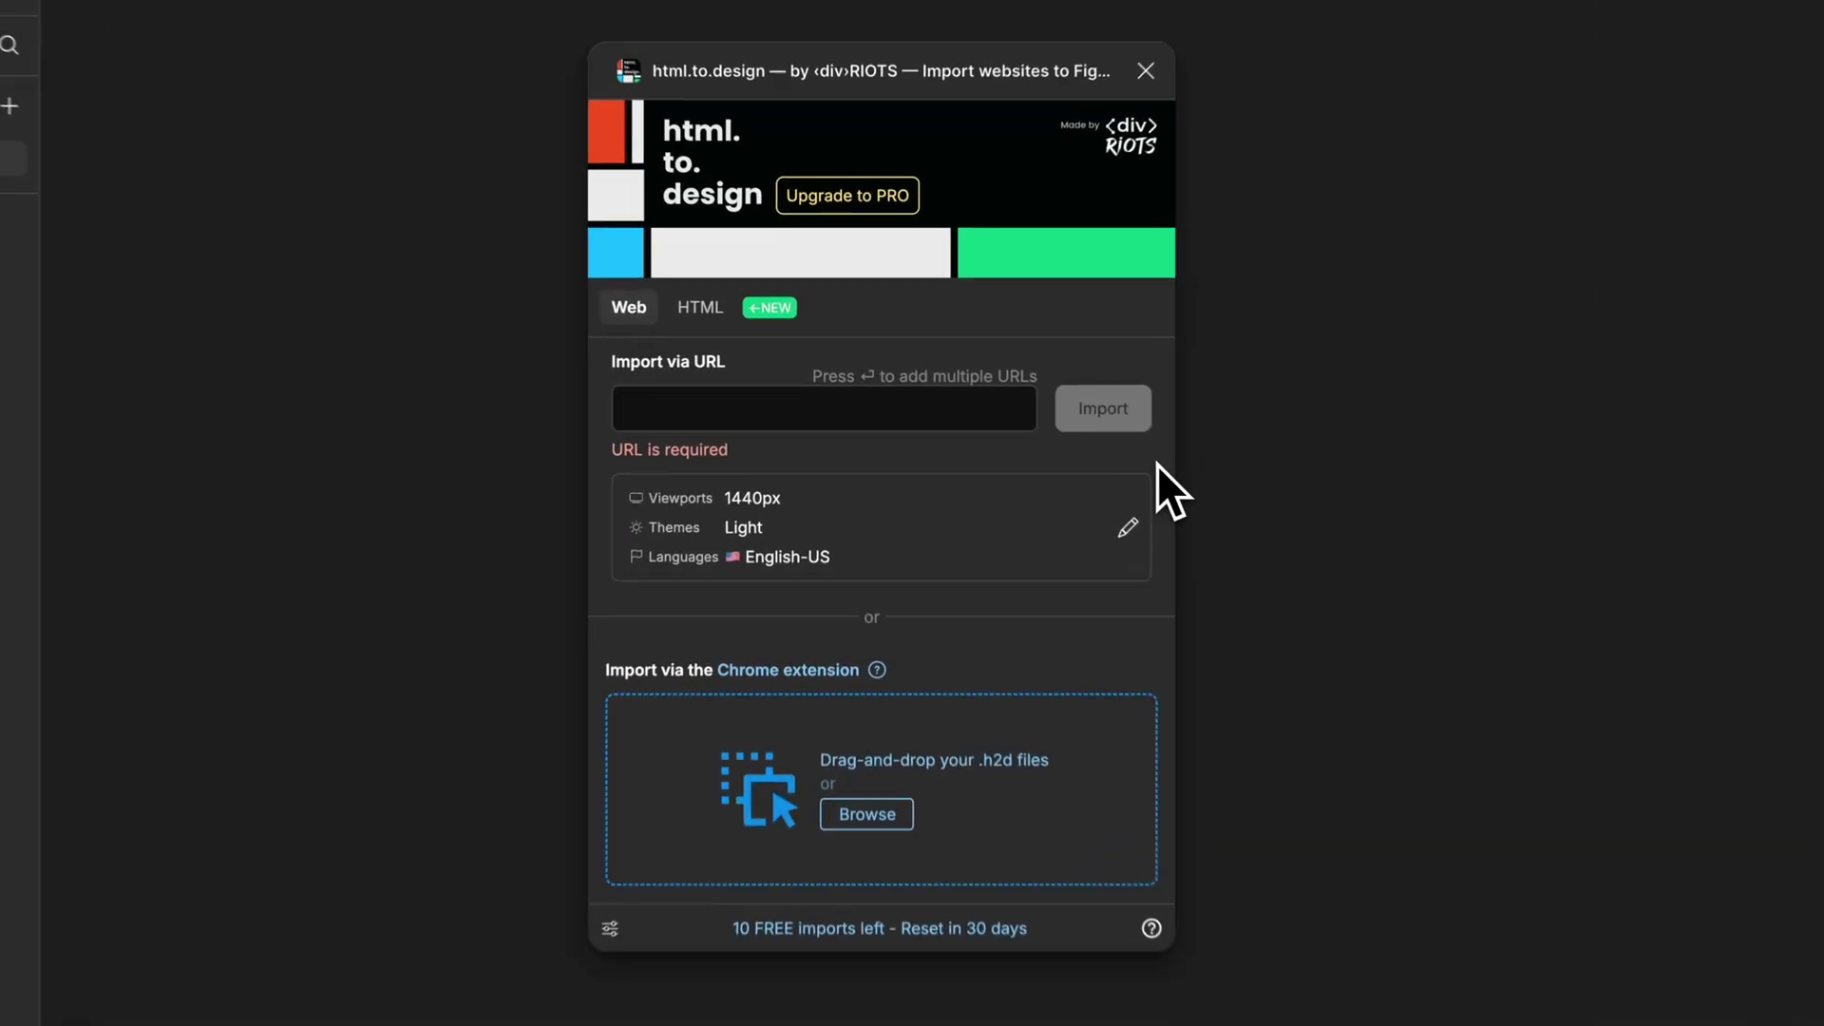
Import apple.com via URL in html.to.design and browse the result.
text(le.com)
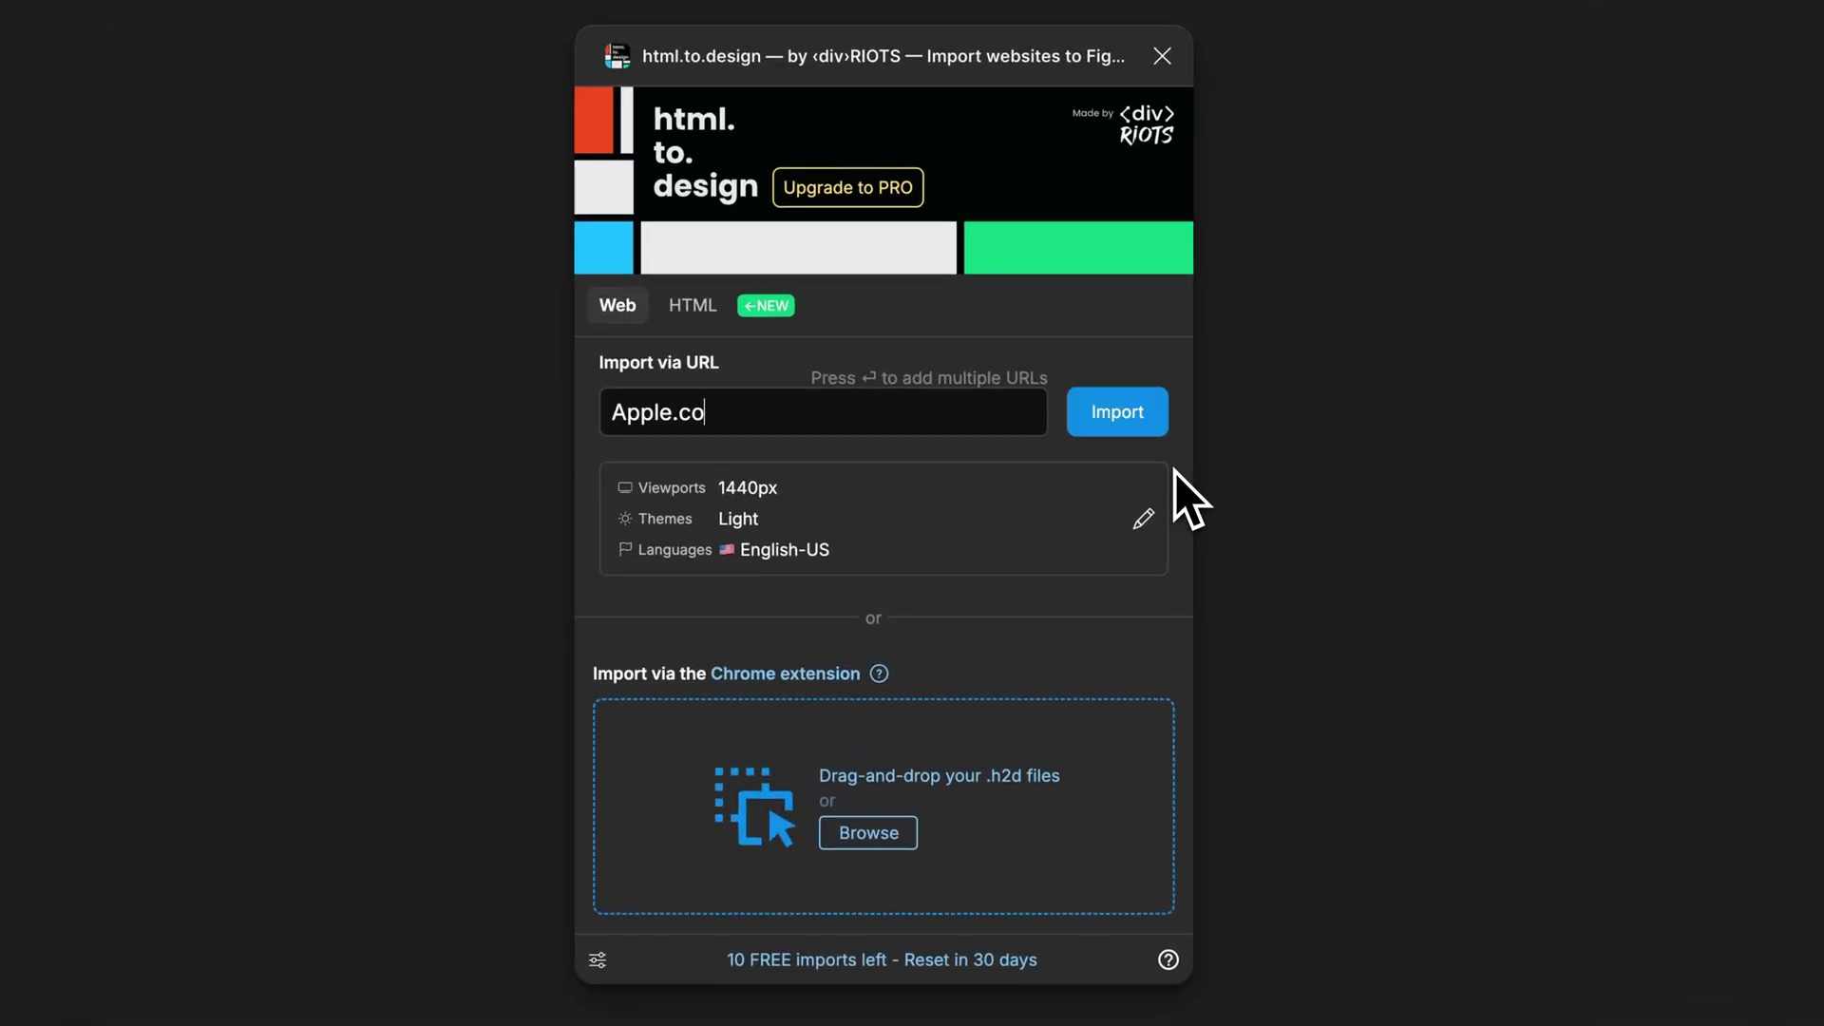
click(1164, 406)
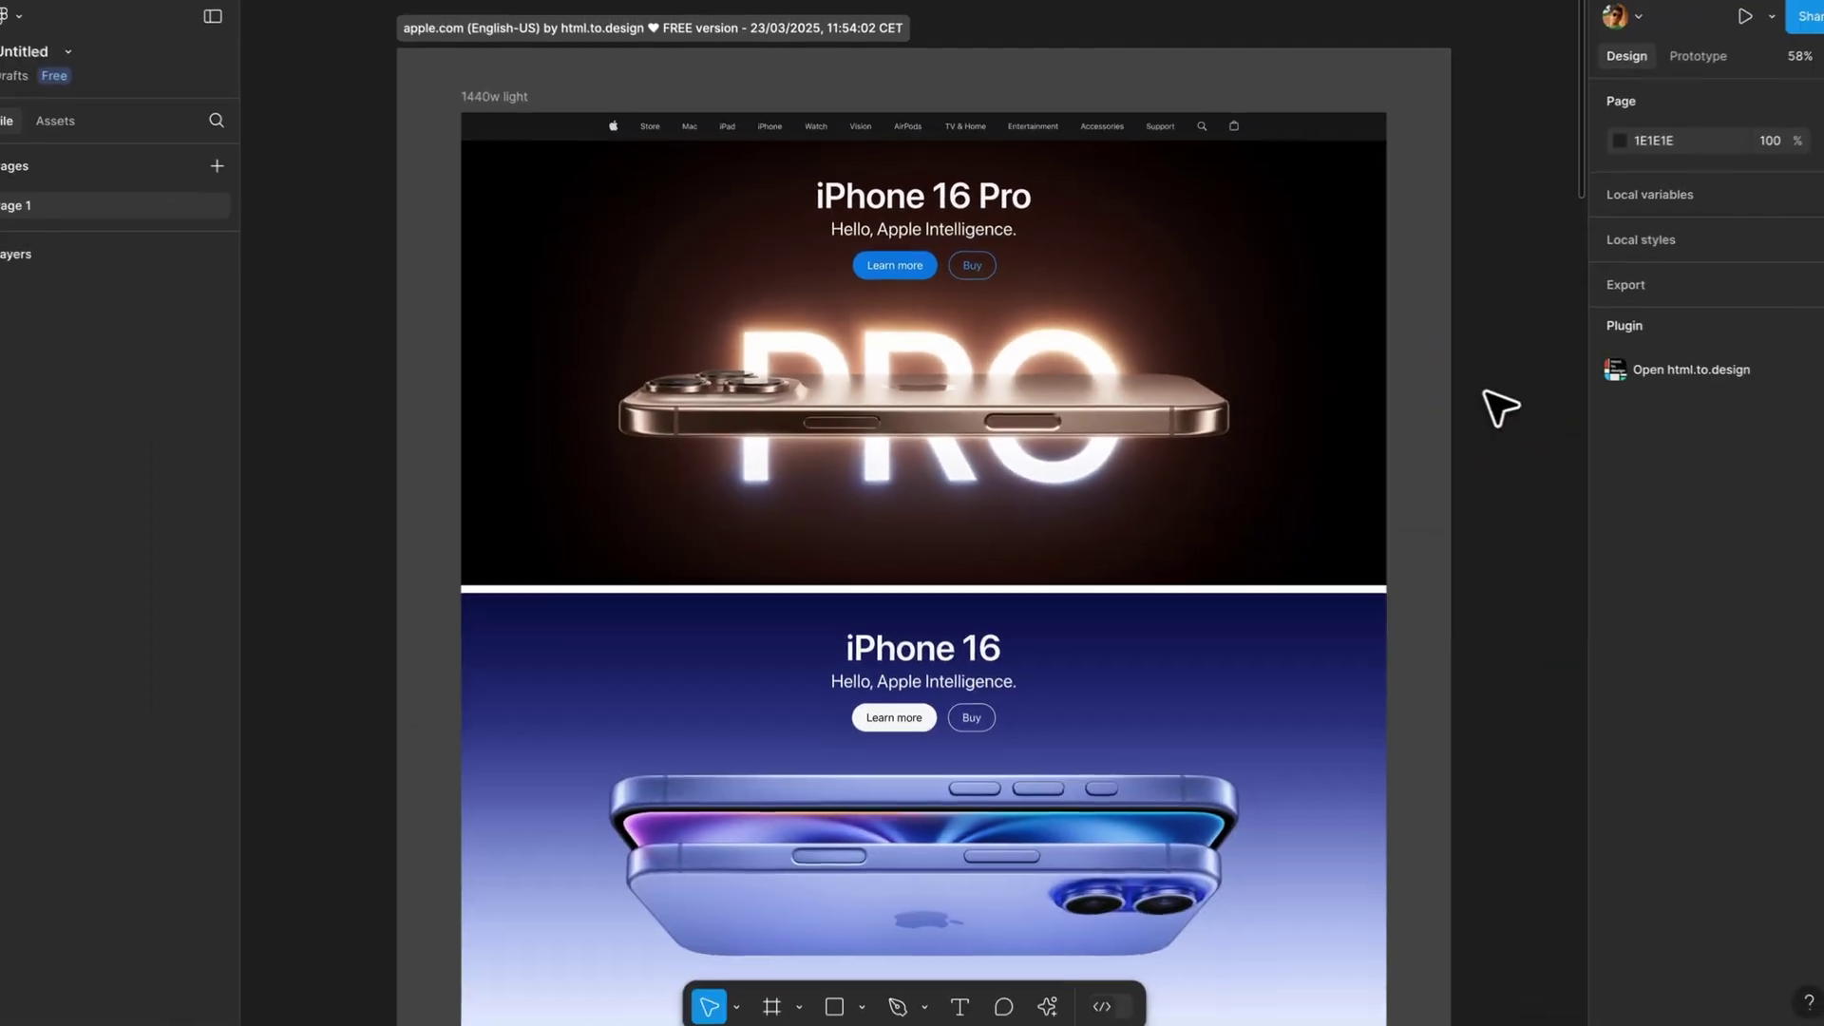
scroll(1501, 408, down, 15)
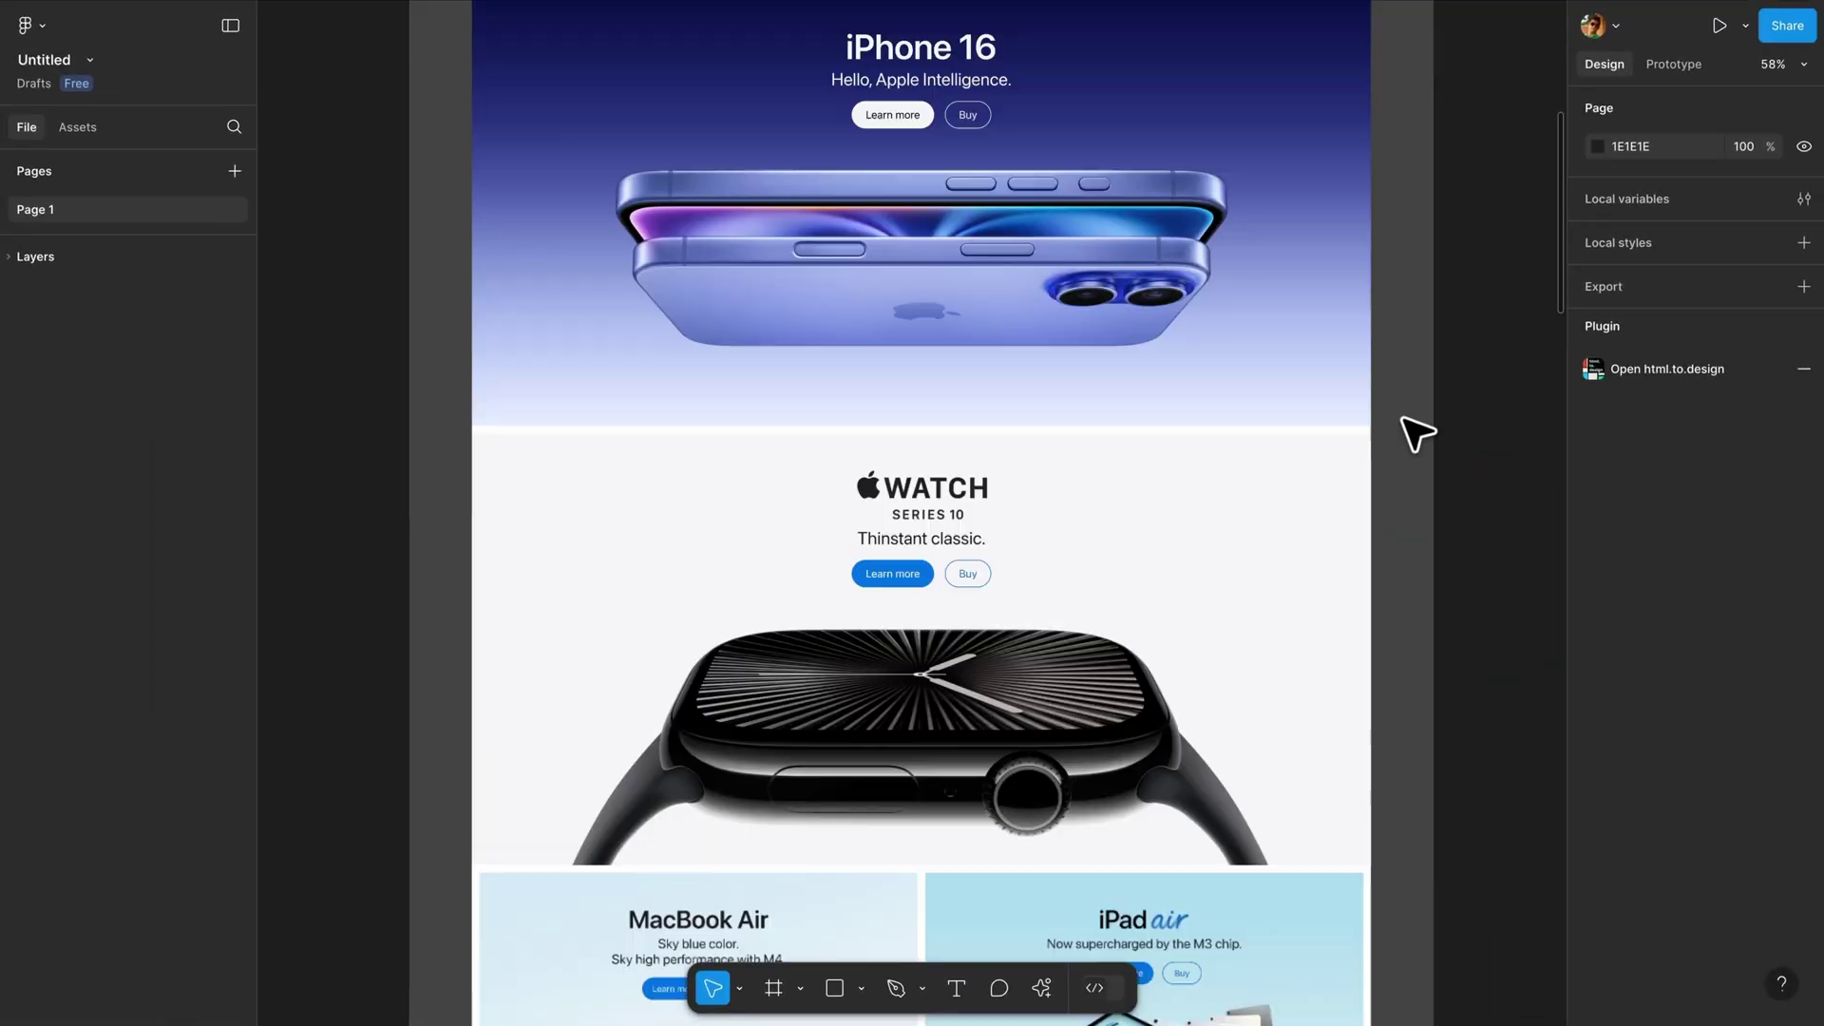
scroll(1501, 409, up, 15)
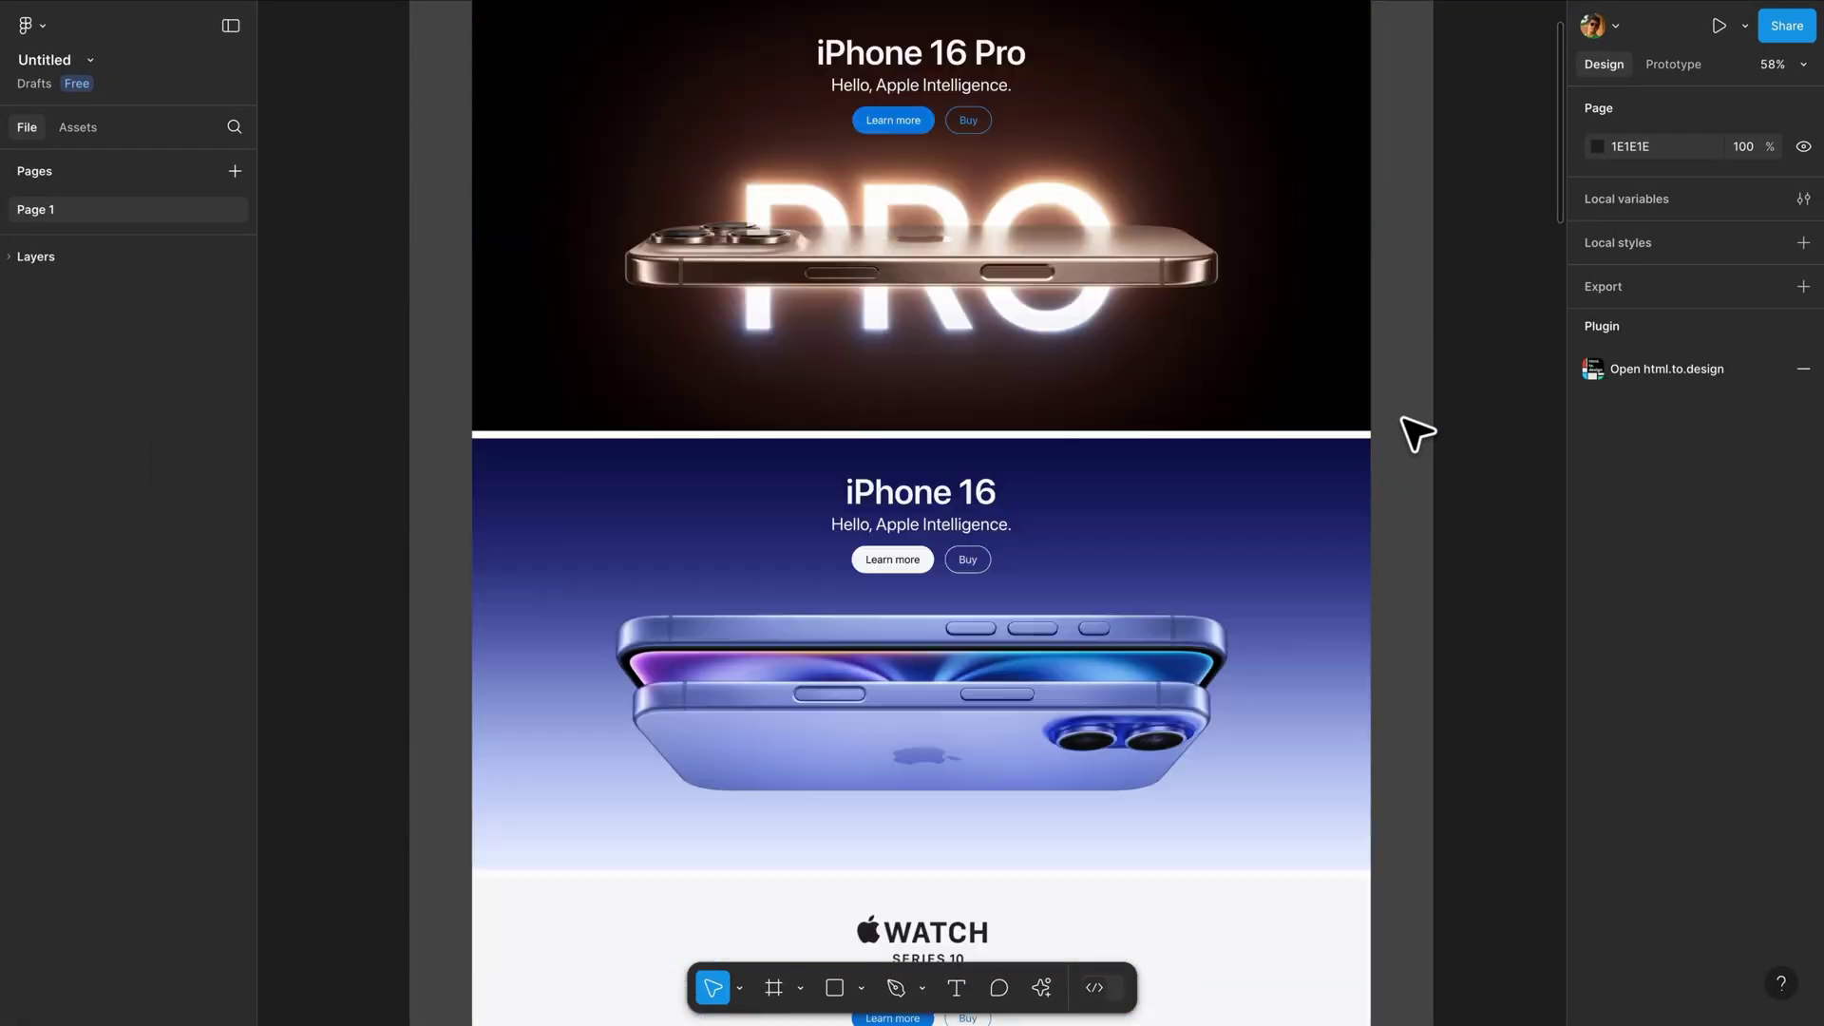
scroll(1416, 434, up, 5)
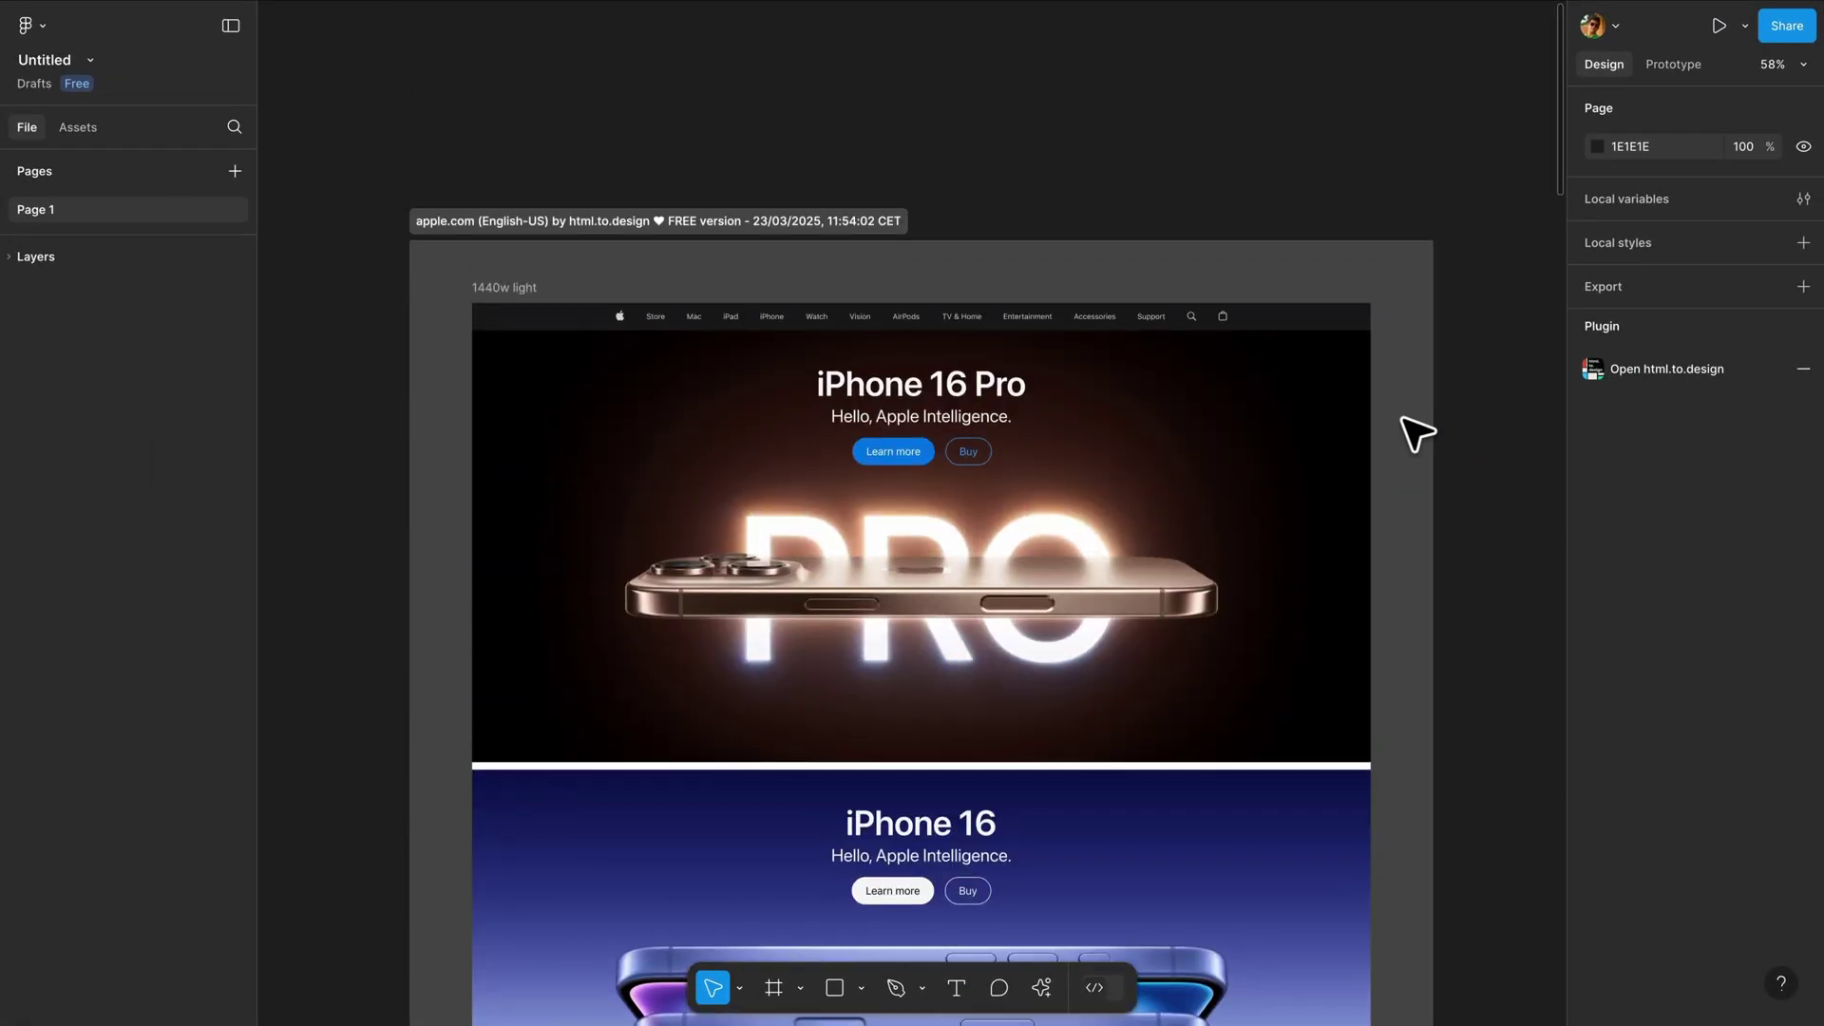
Select the iPhone 16 Pro heading, then the Learn more link frame beneath it.
click(948, 389)
scroll(948, 390, up, 3)
scroll(214, 468, down, 3)
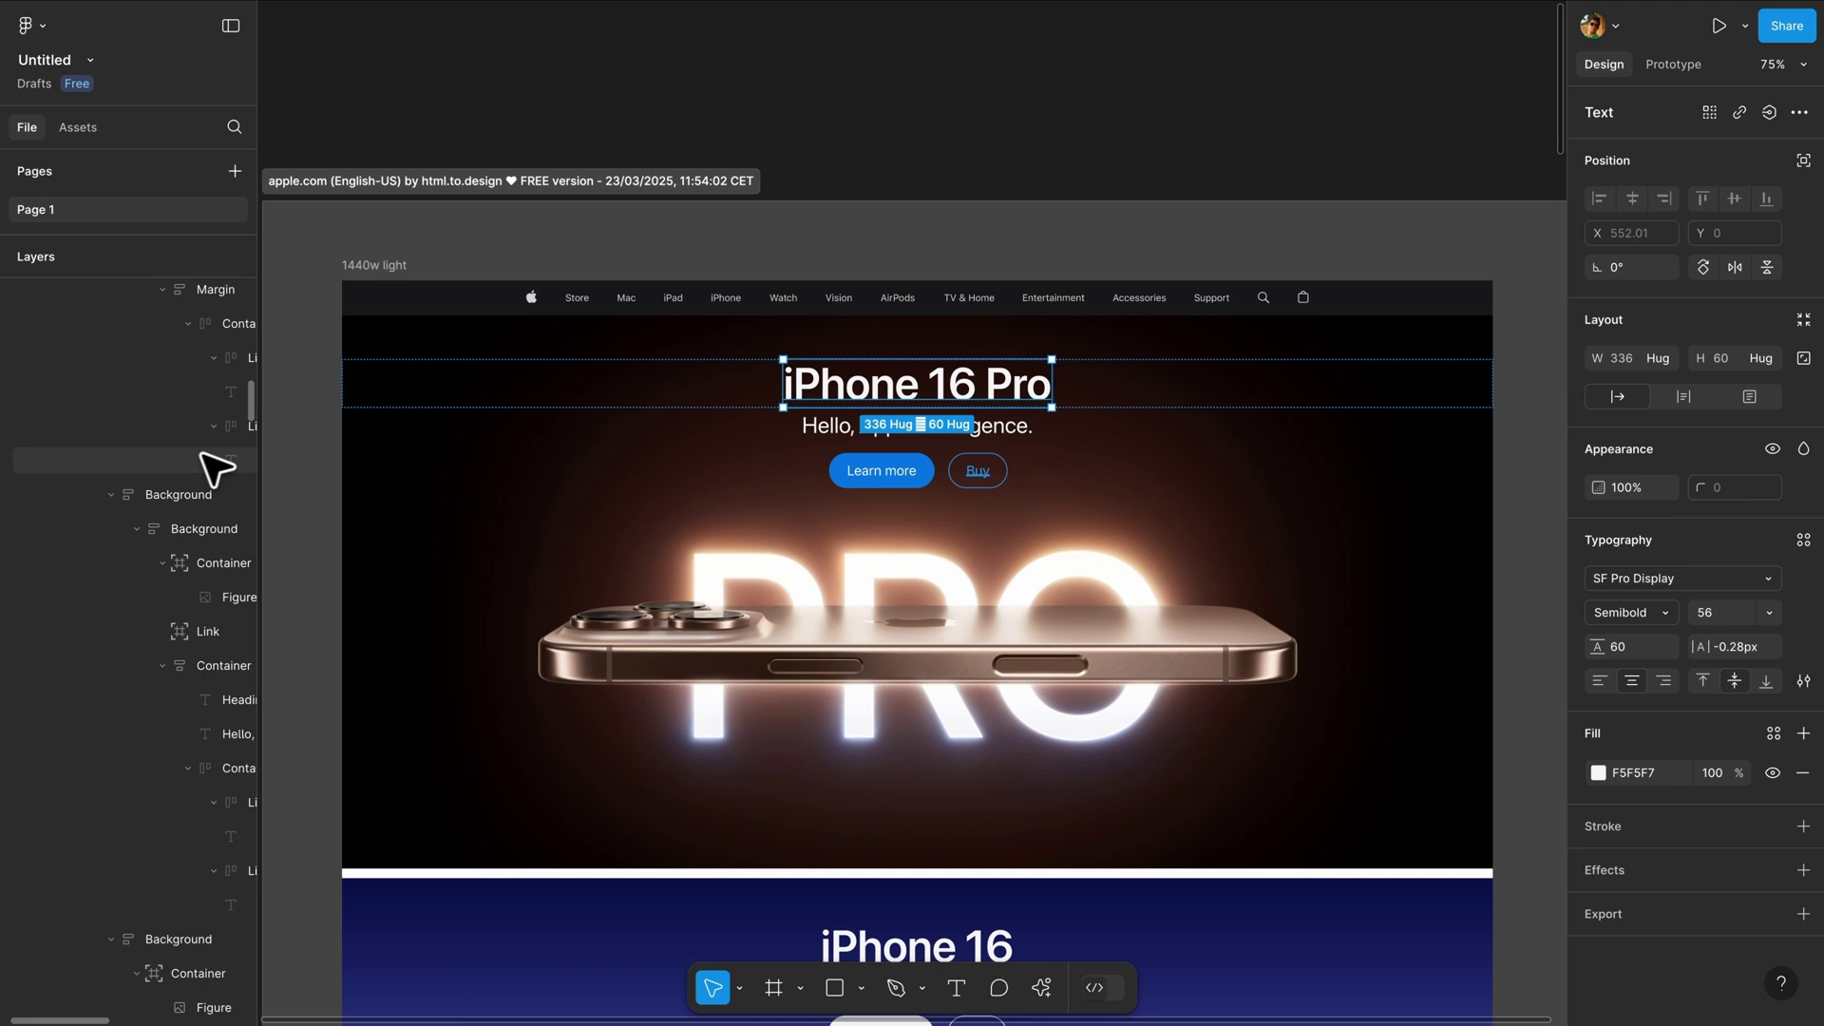
drag(263, 446, 443, 447)
scroll(301, 465, down, 10)
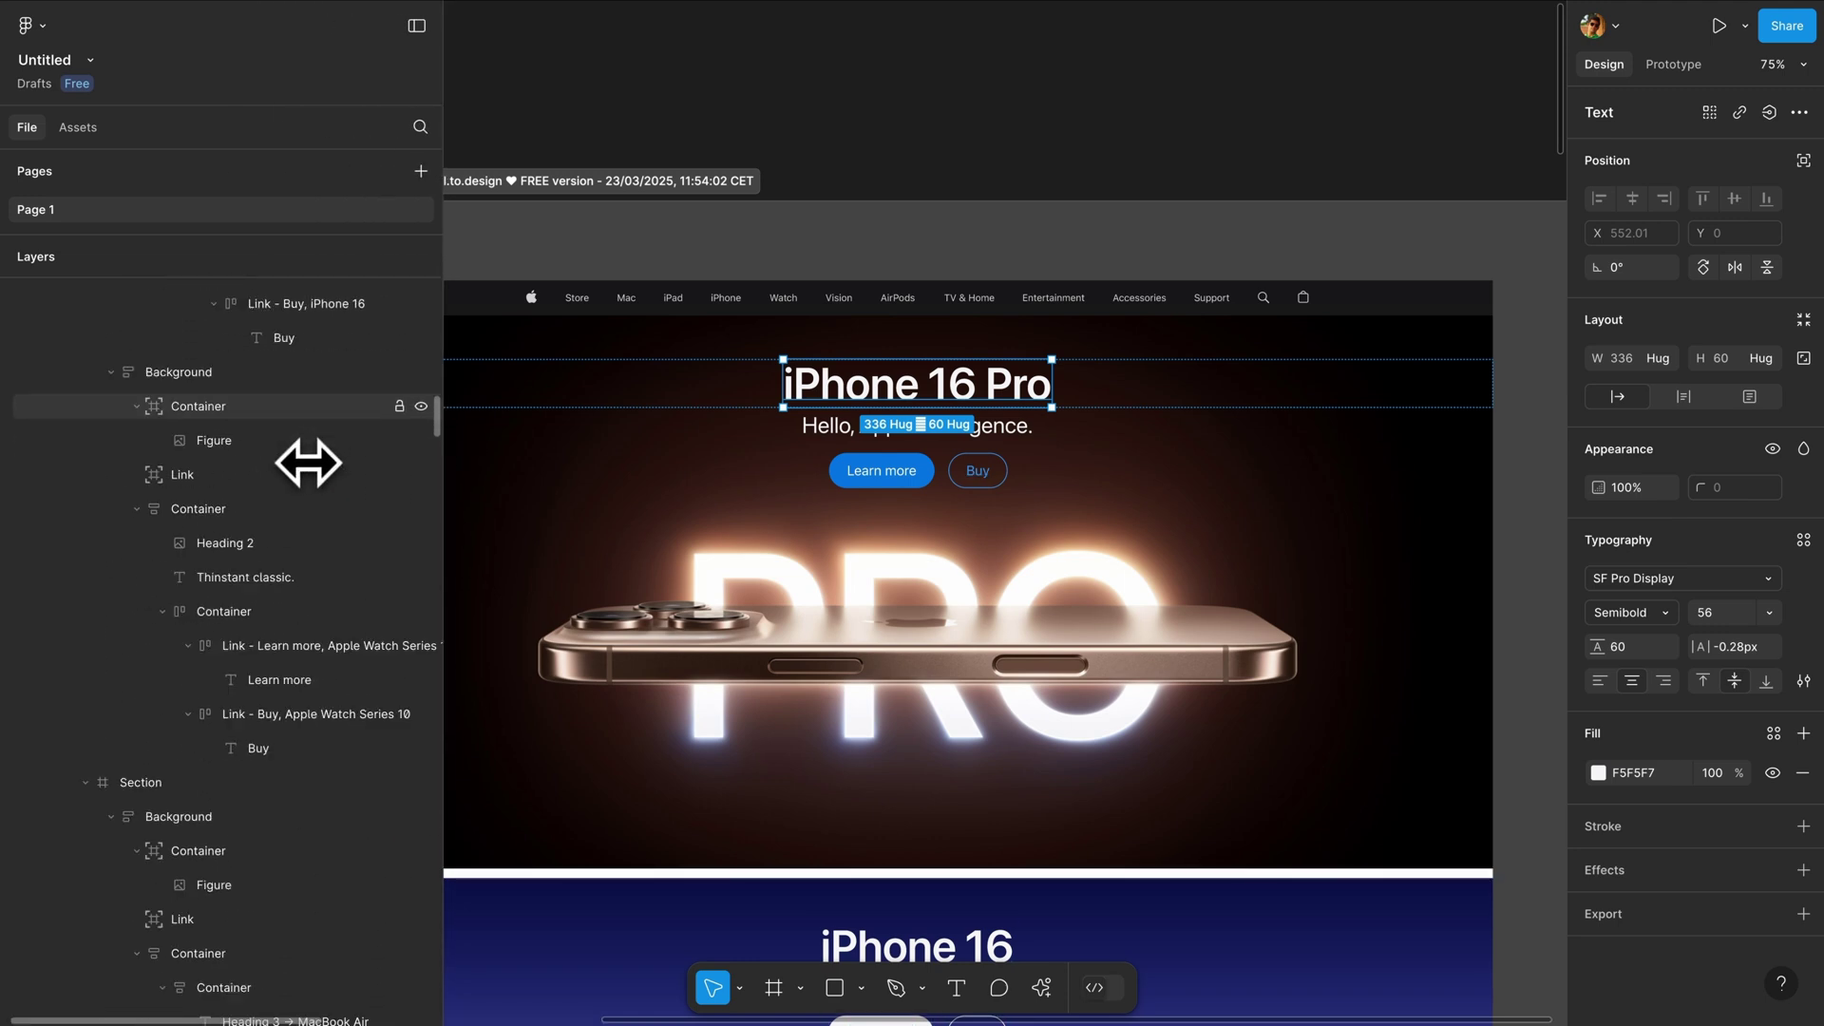
scroll(305, 465, down, 5)
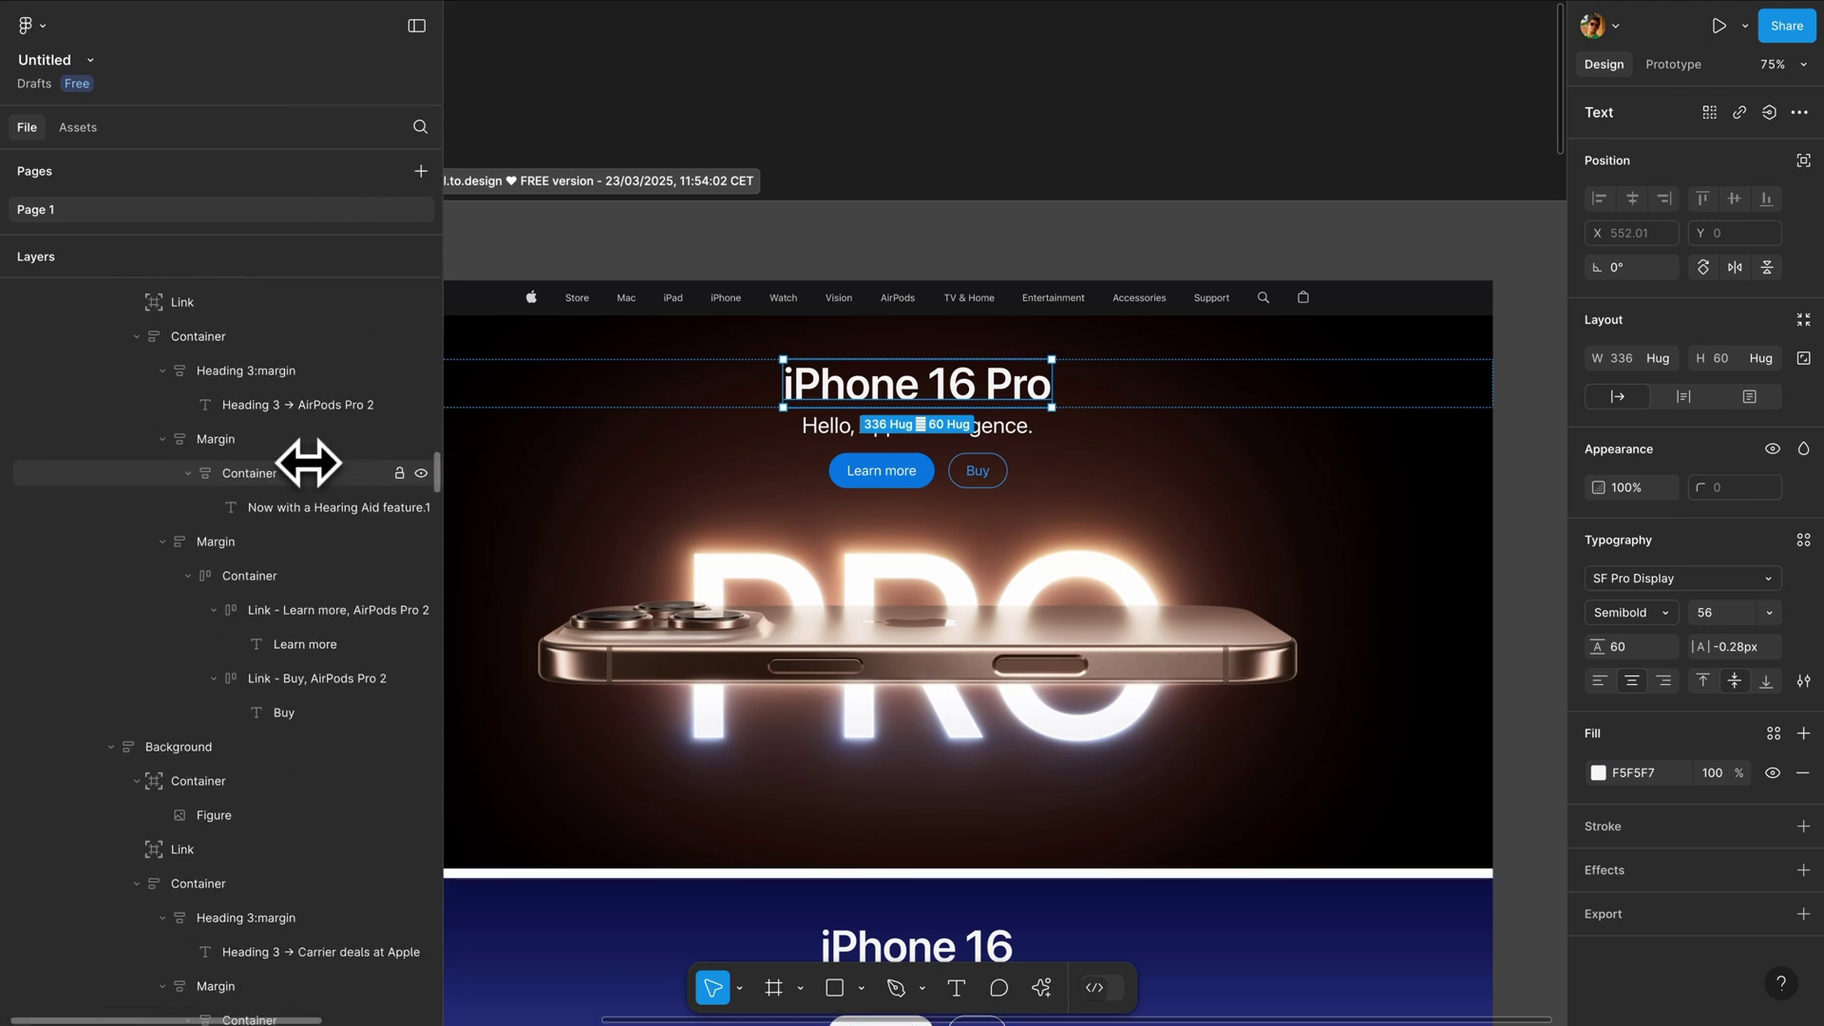
click(914, 471)
key(Escape)
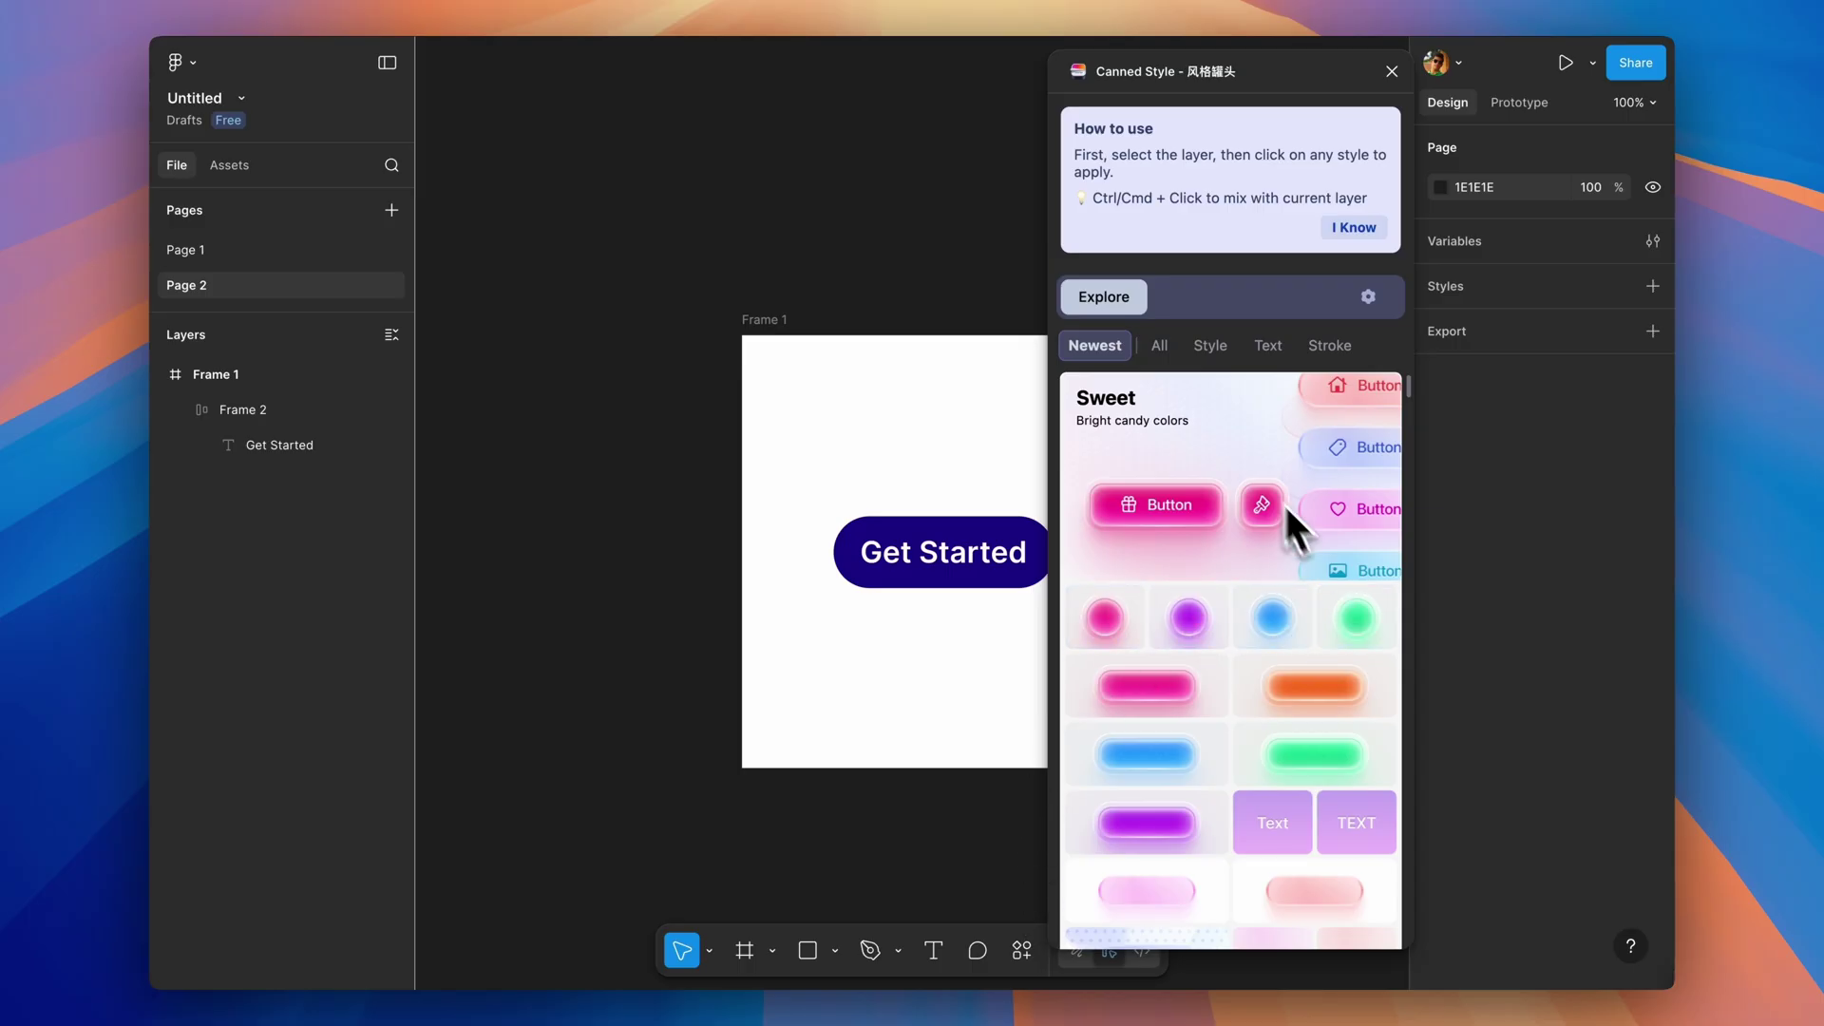
Select the whole Get Started button frame.
scroll(1256, 469, down, 10)
scroll(1257, 469, down, 10)
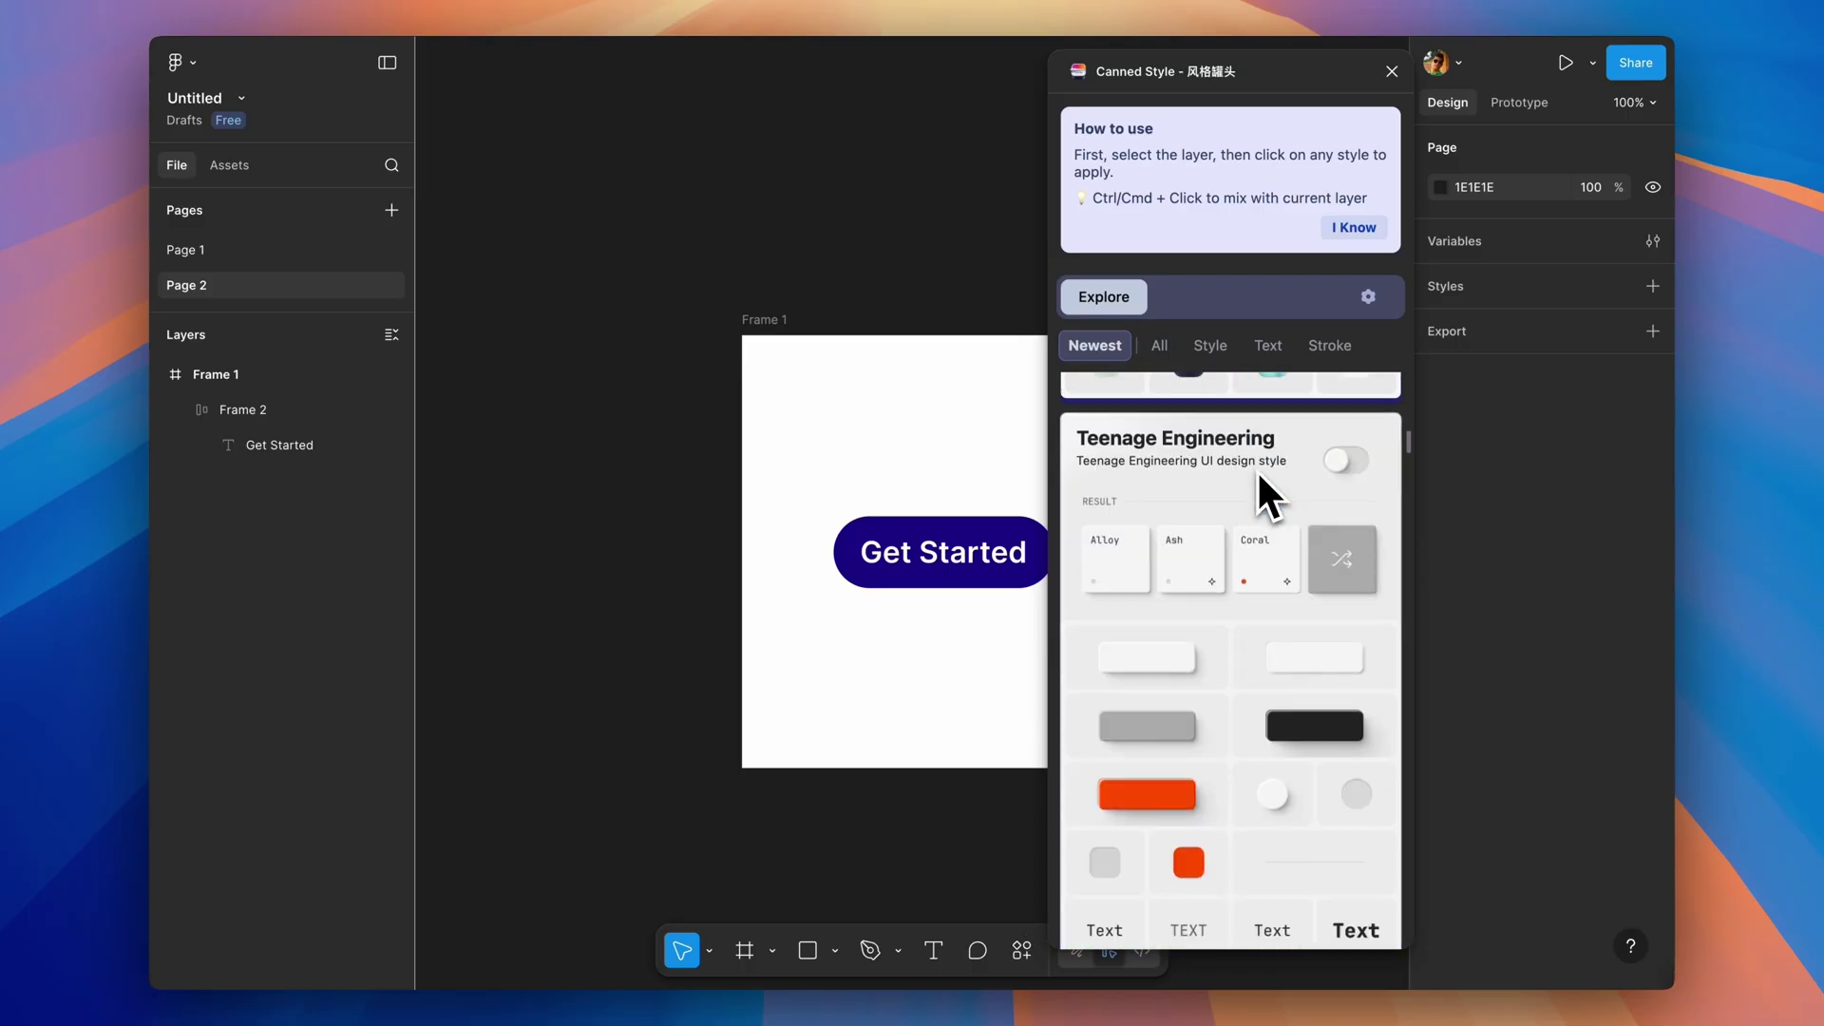
scroll(1257, 469, down, 10)
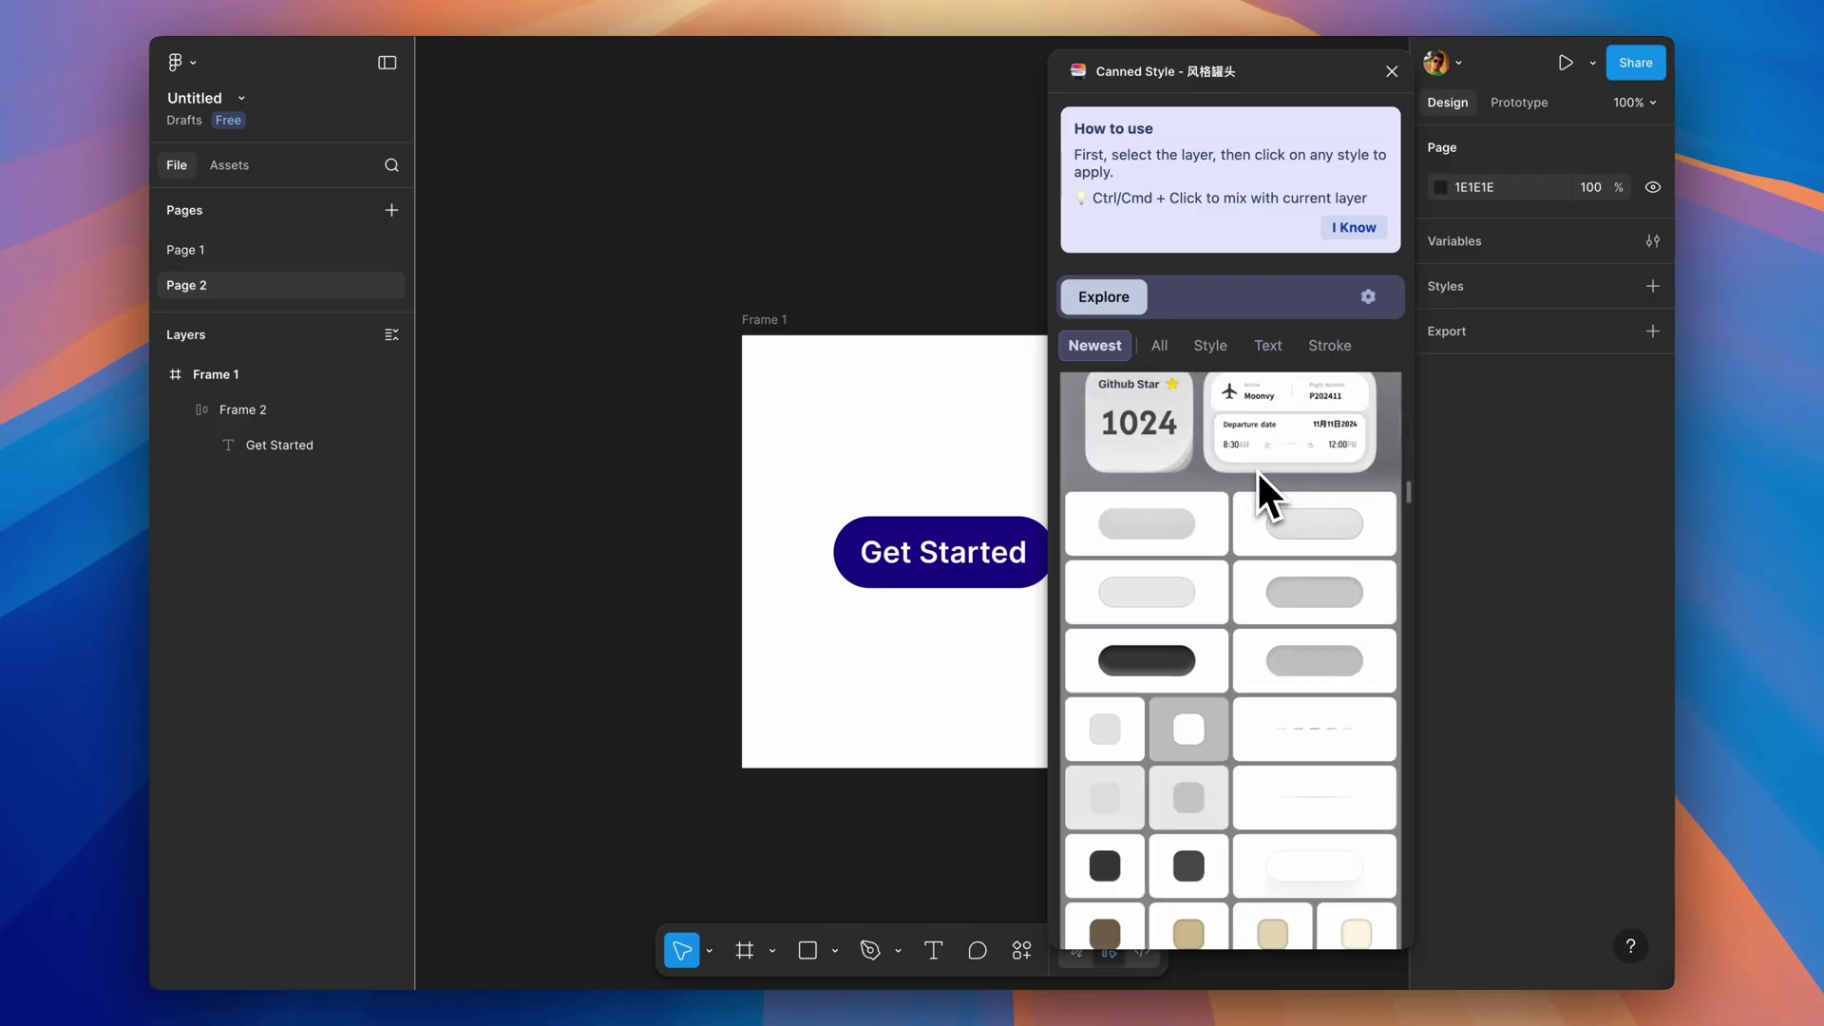
scroll(1257, 469, down, 10)
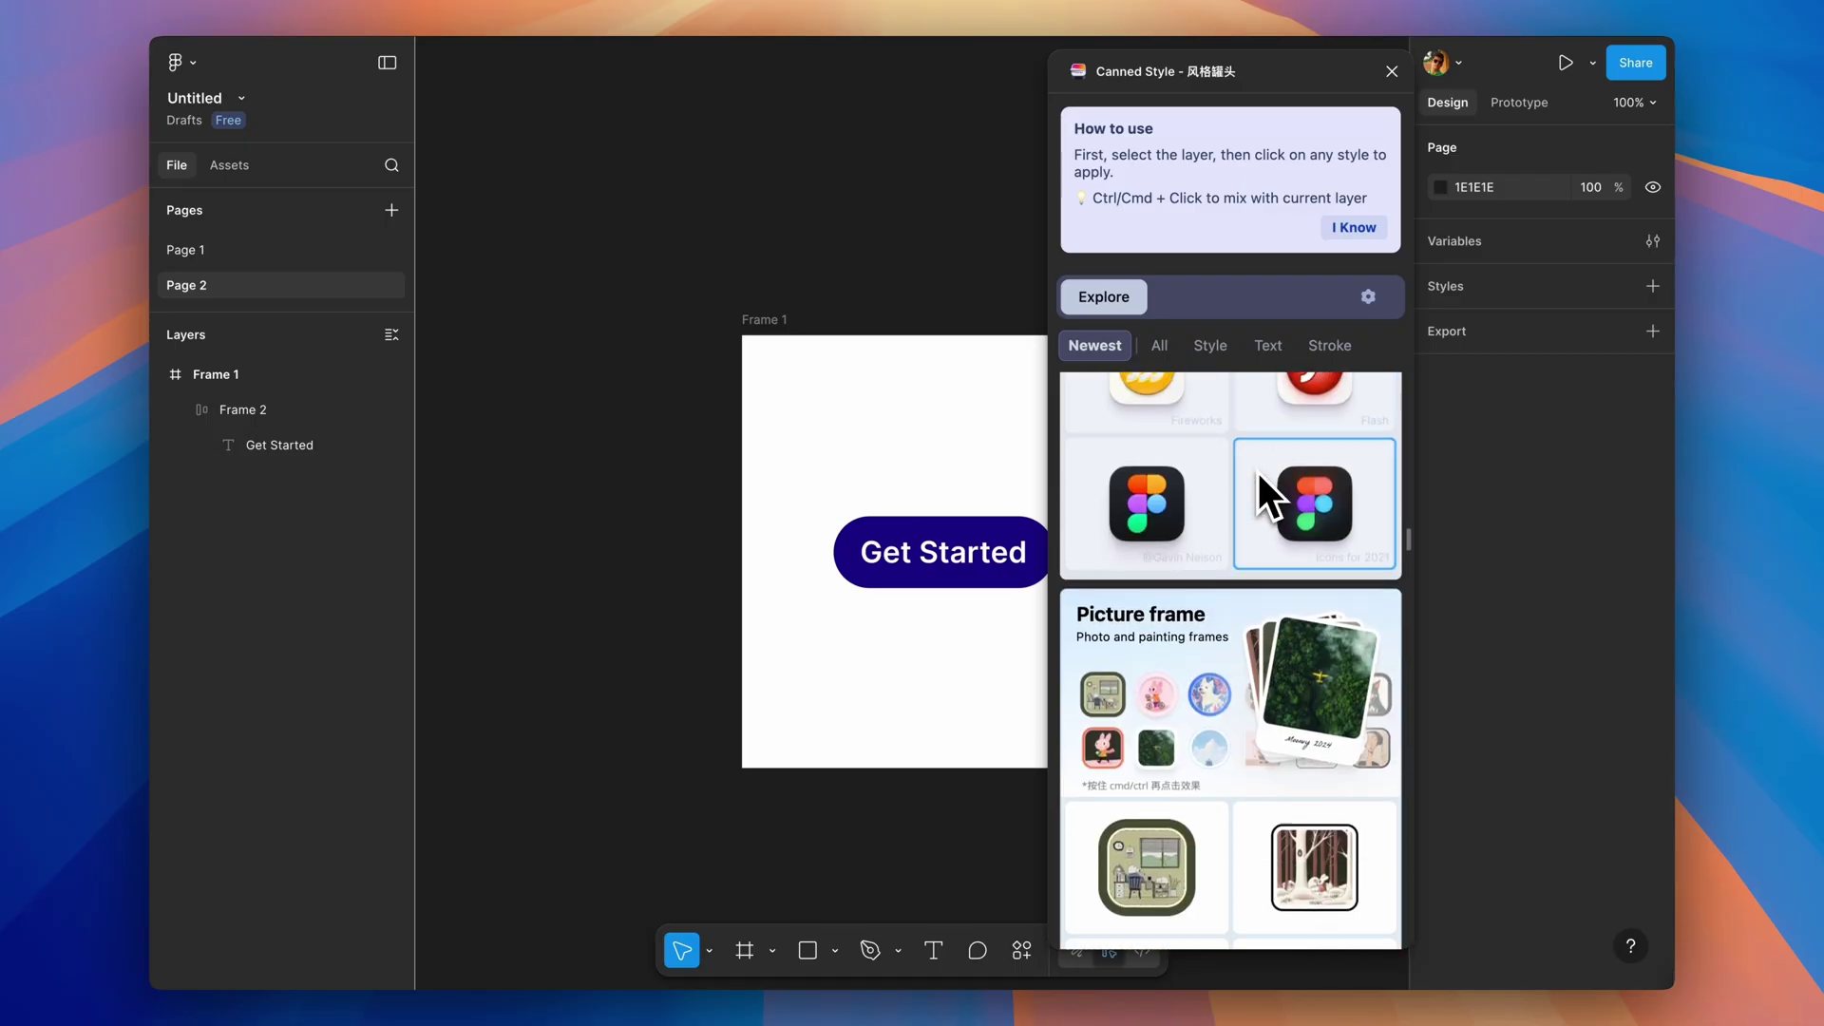
scroll(1257, 469, down, 15)
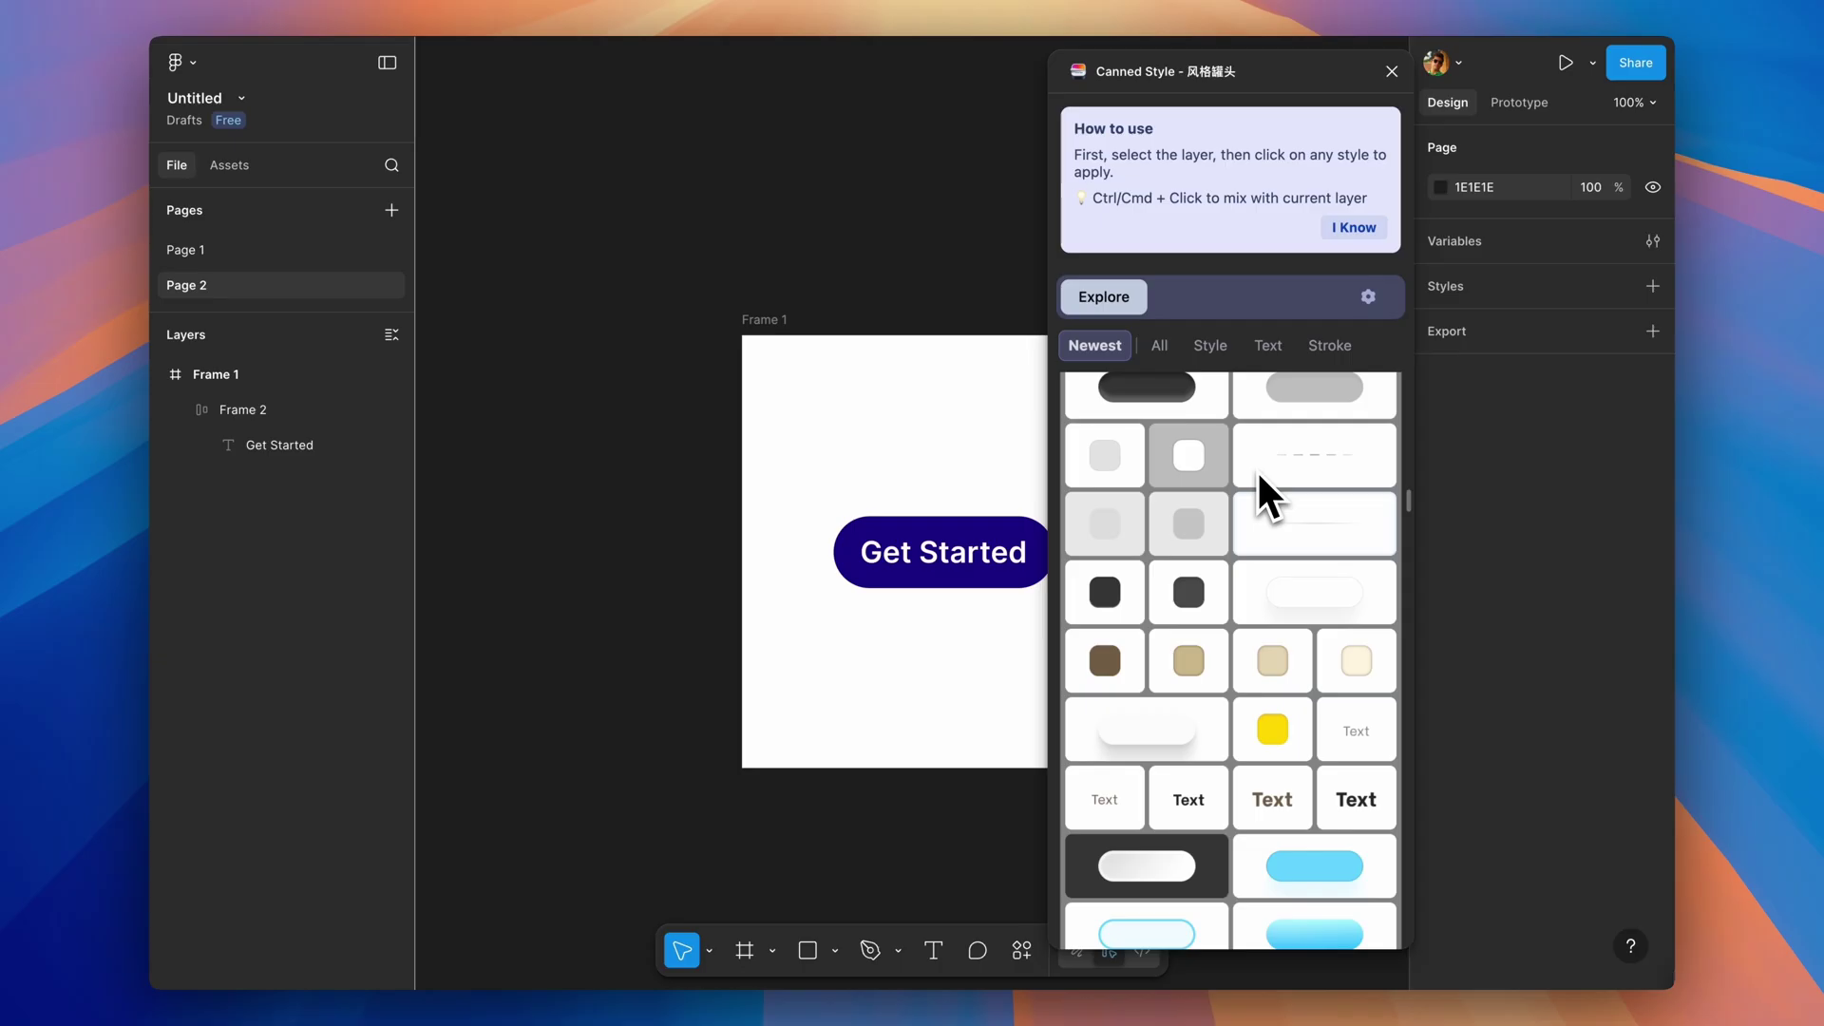
click(1040, 544)
click(1045, 554)
Apply the blue candy style, then the cyan glass style, to the button.
scroll(956, 551, right, 5)
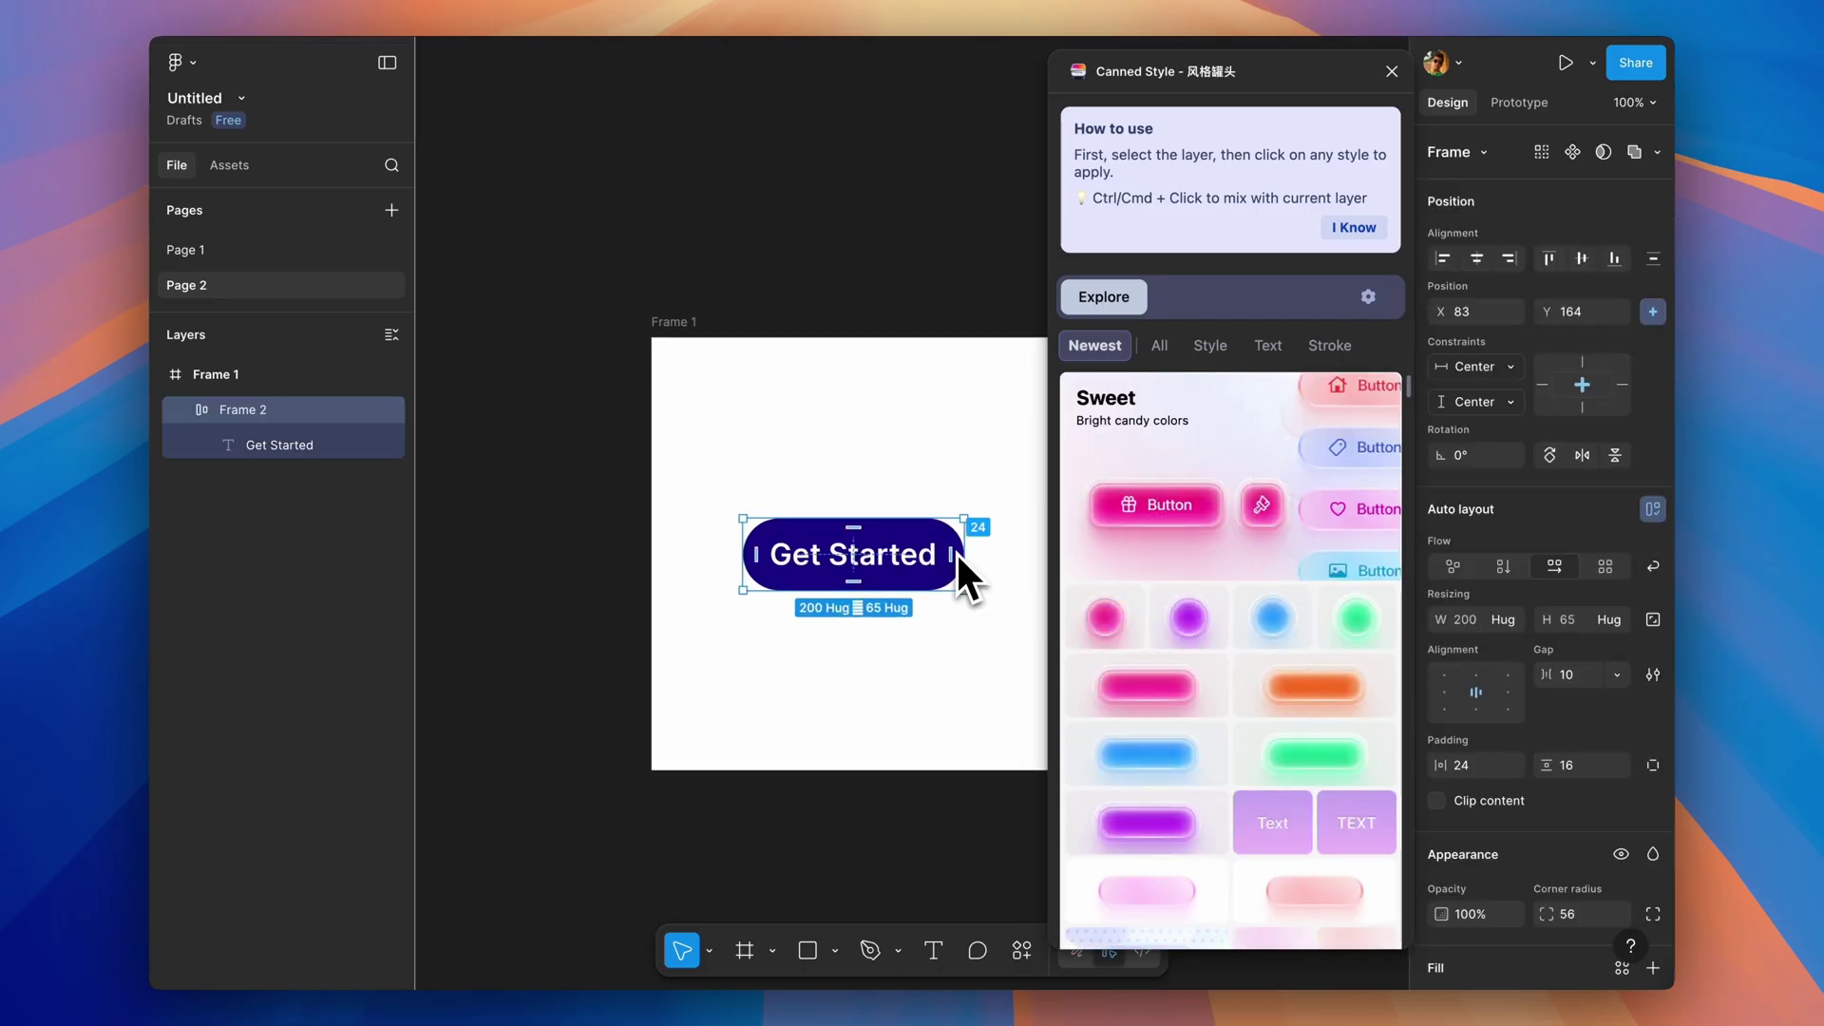
click(1151, 751)
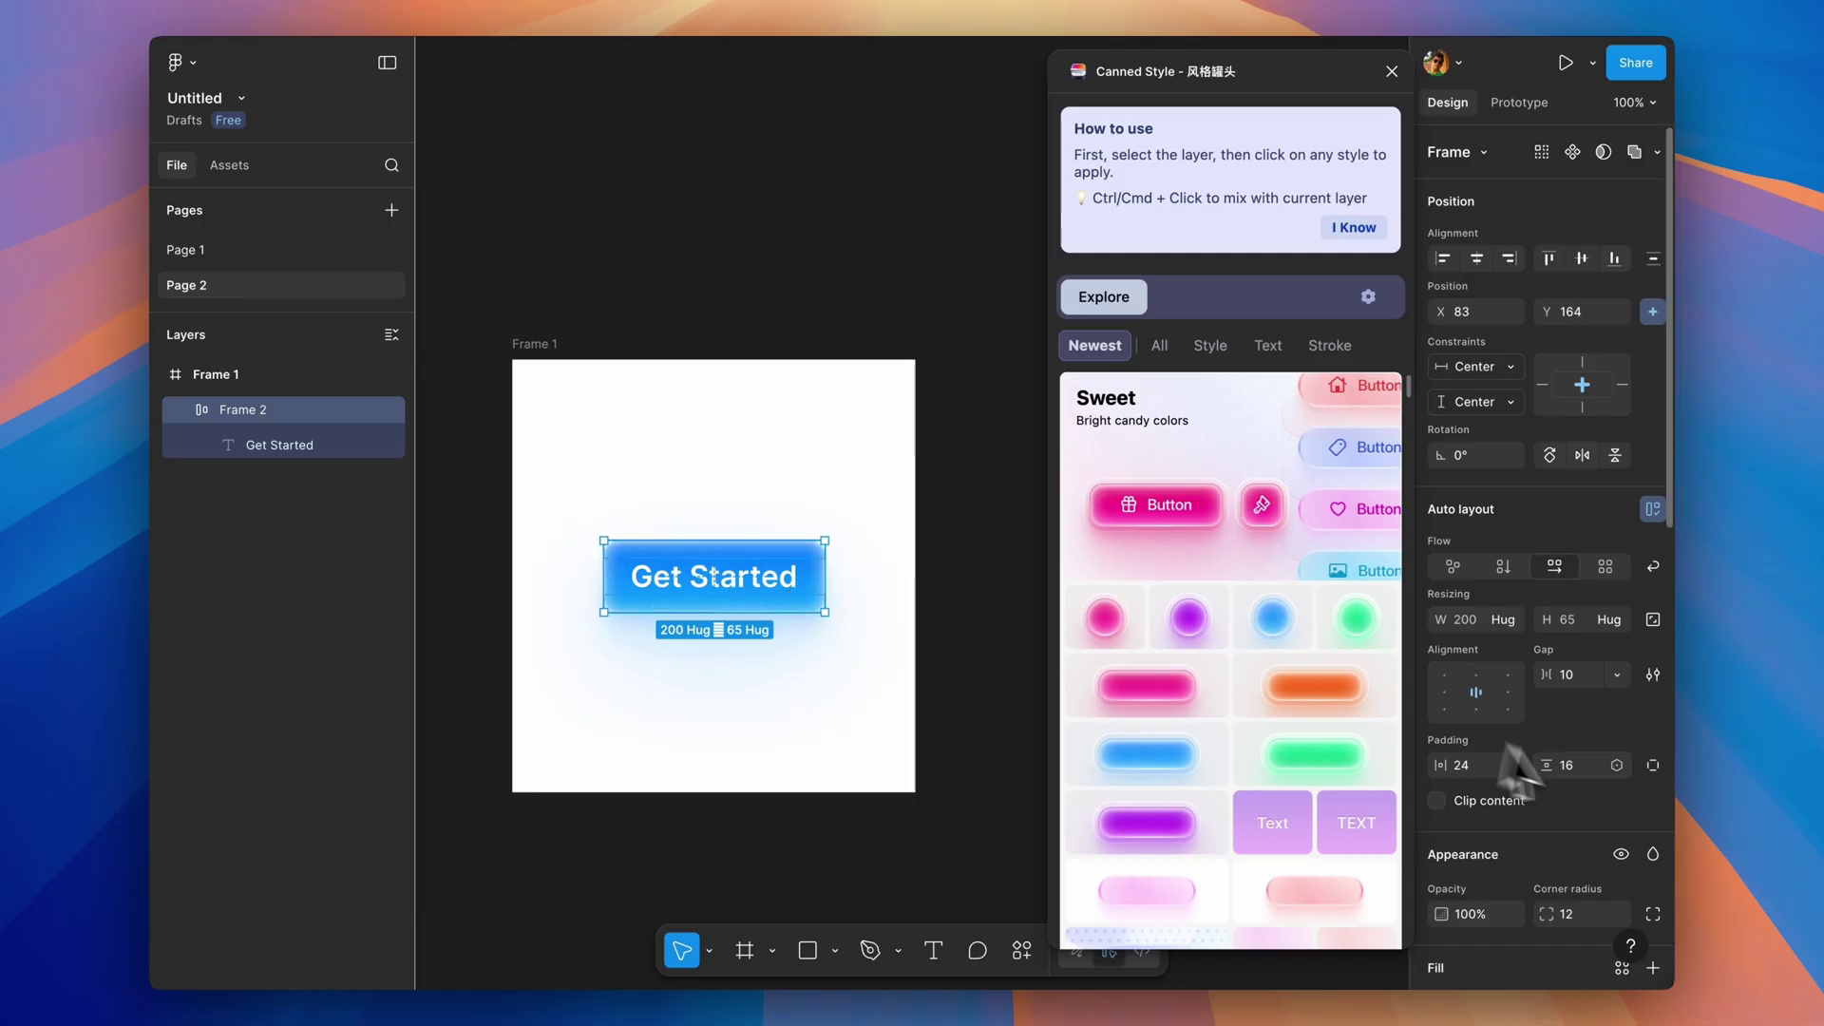
scroll(1539, 760, down, 8)
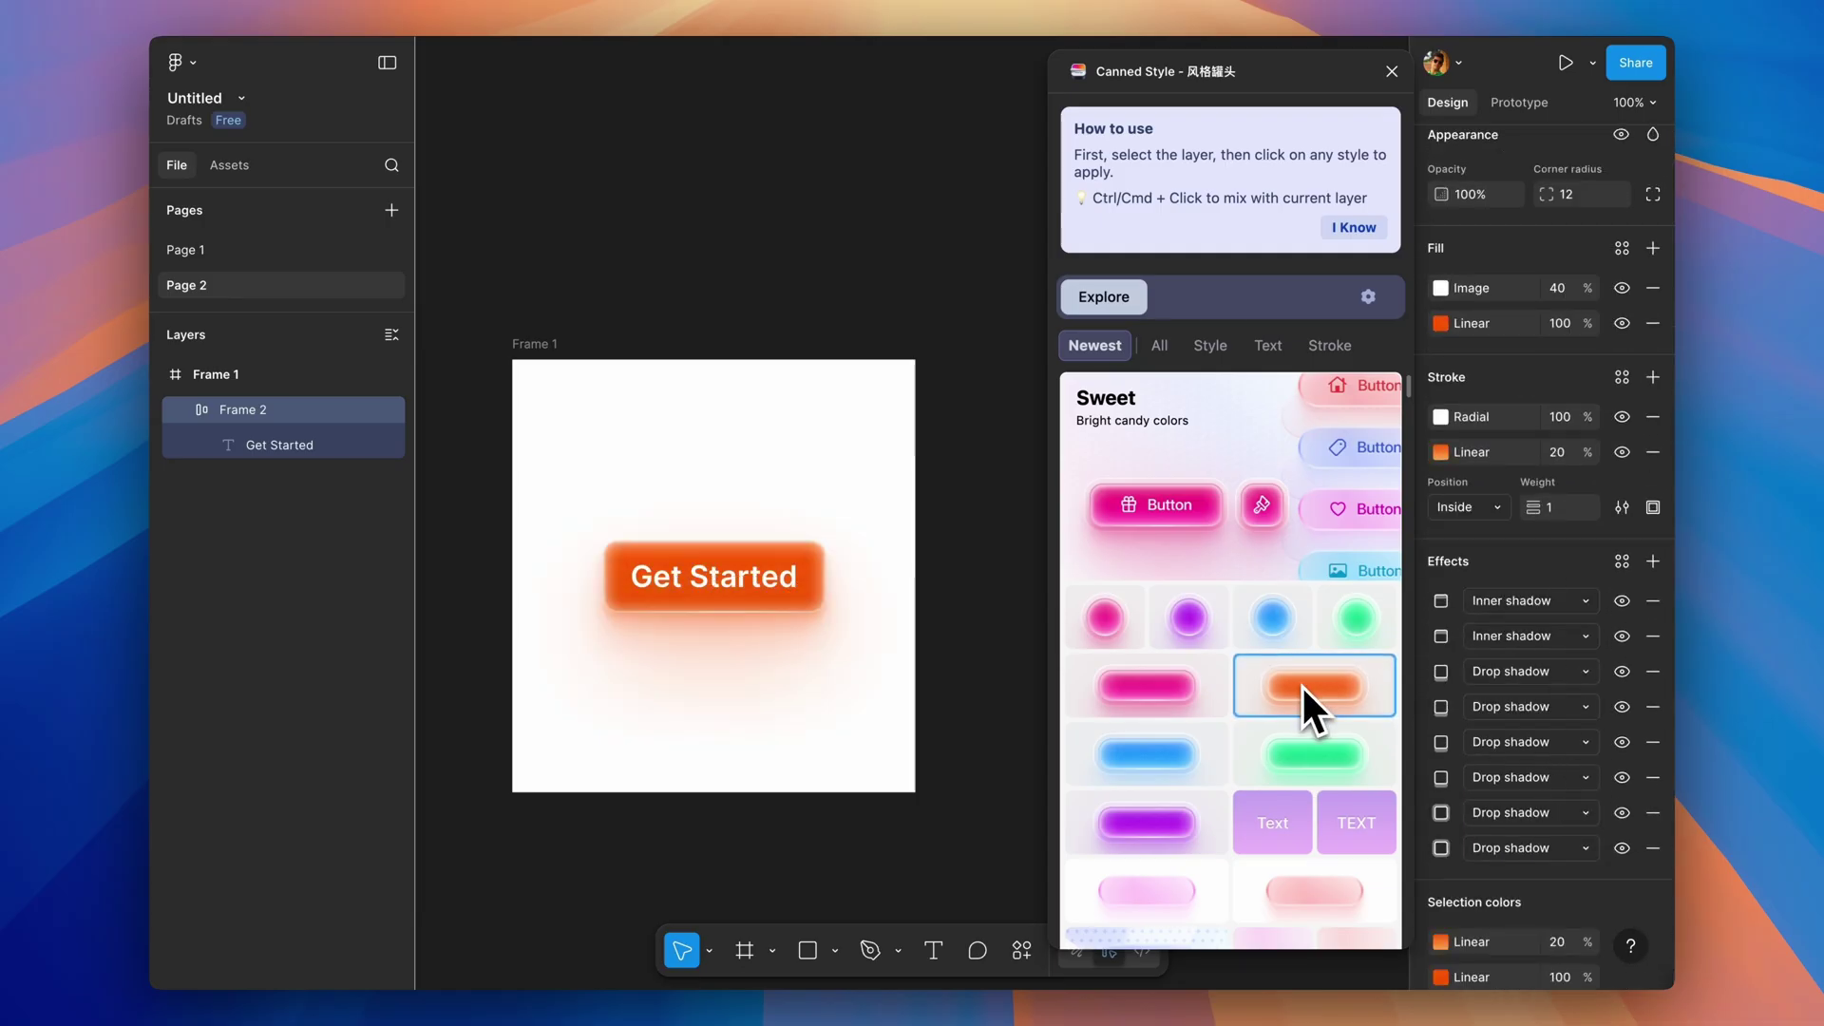
scroll(1269, 762, down, 5)
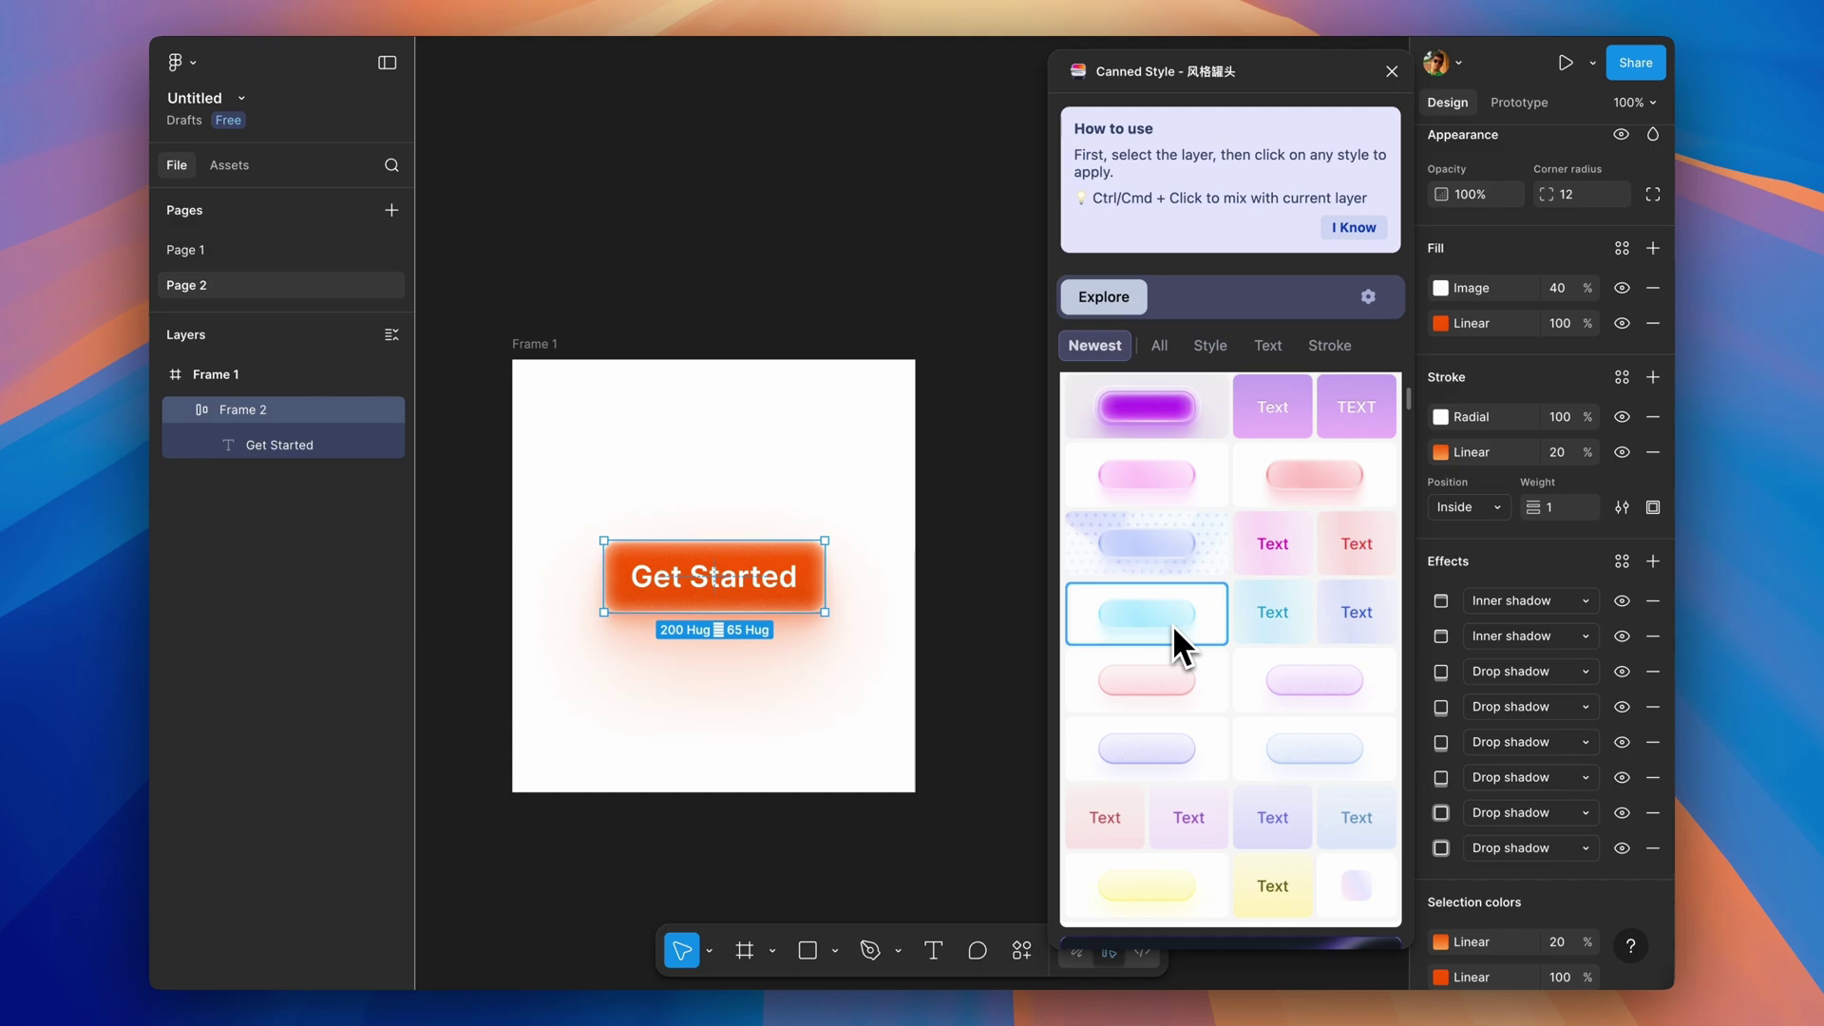
click(1172, 624)
scroll(1194, 697, down, 10)
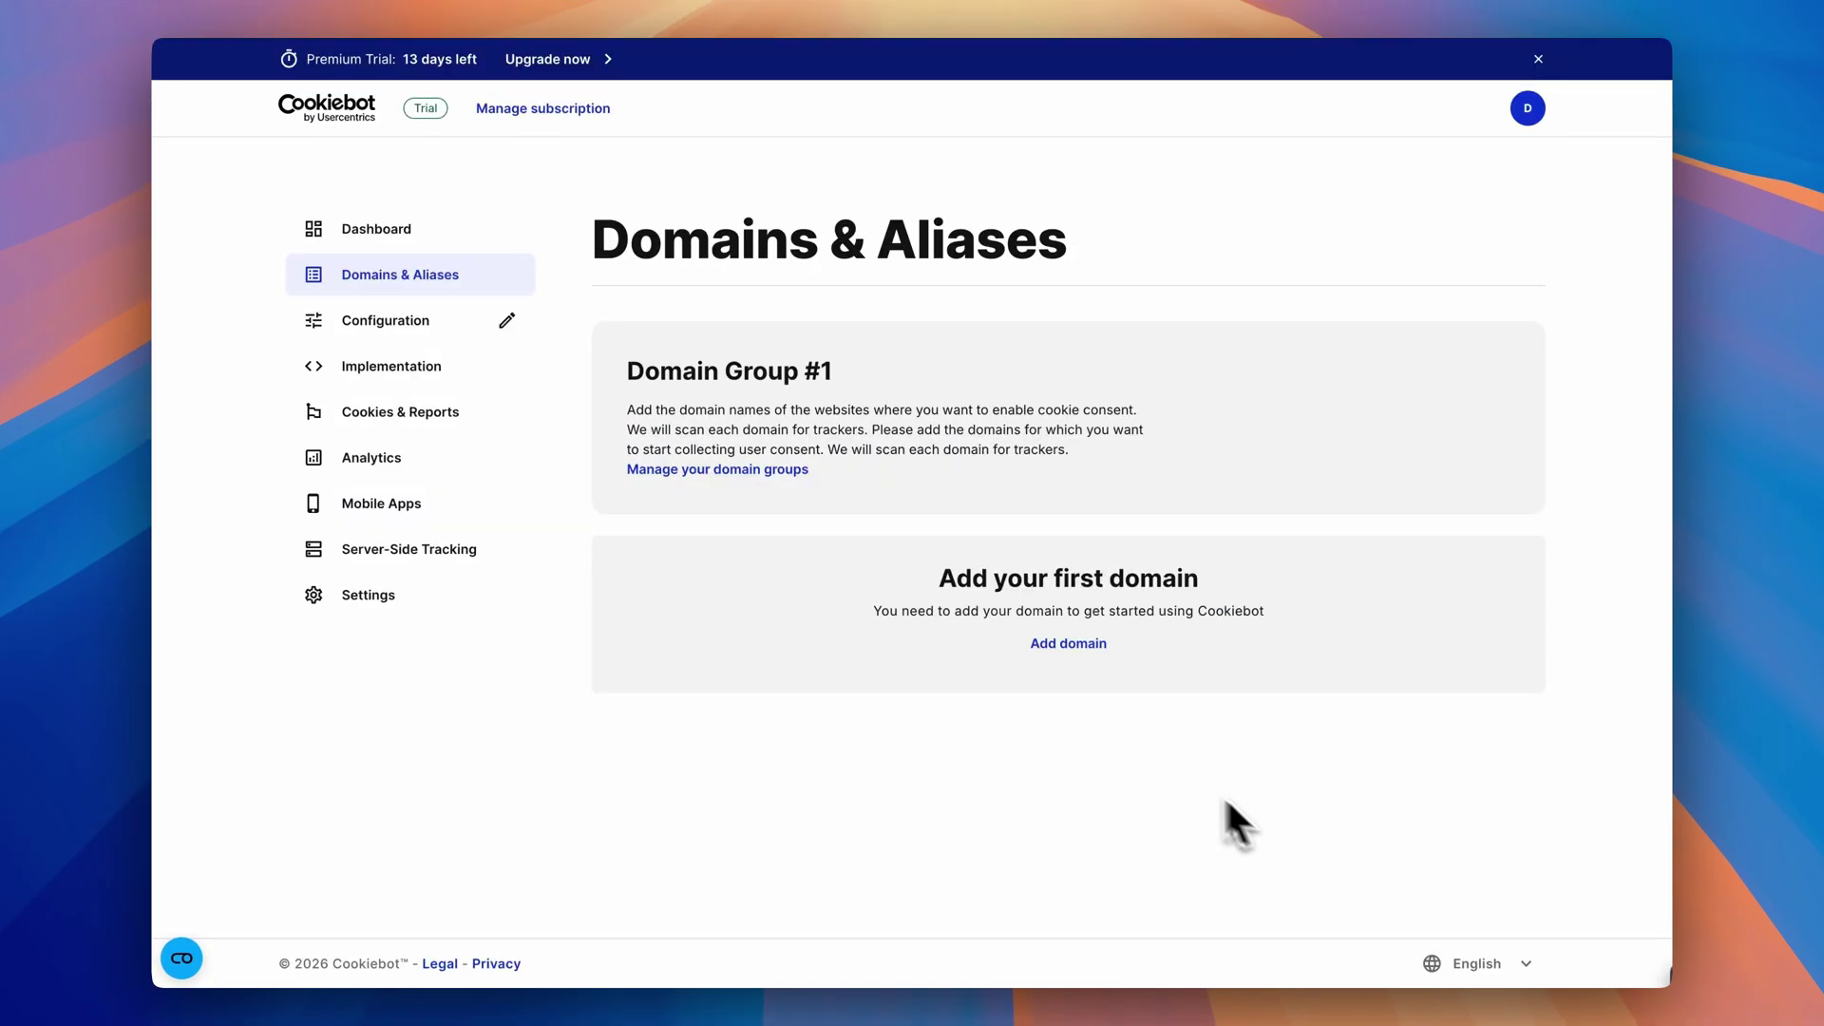
click(1083, 643)
text(www.)
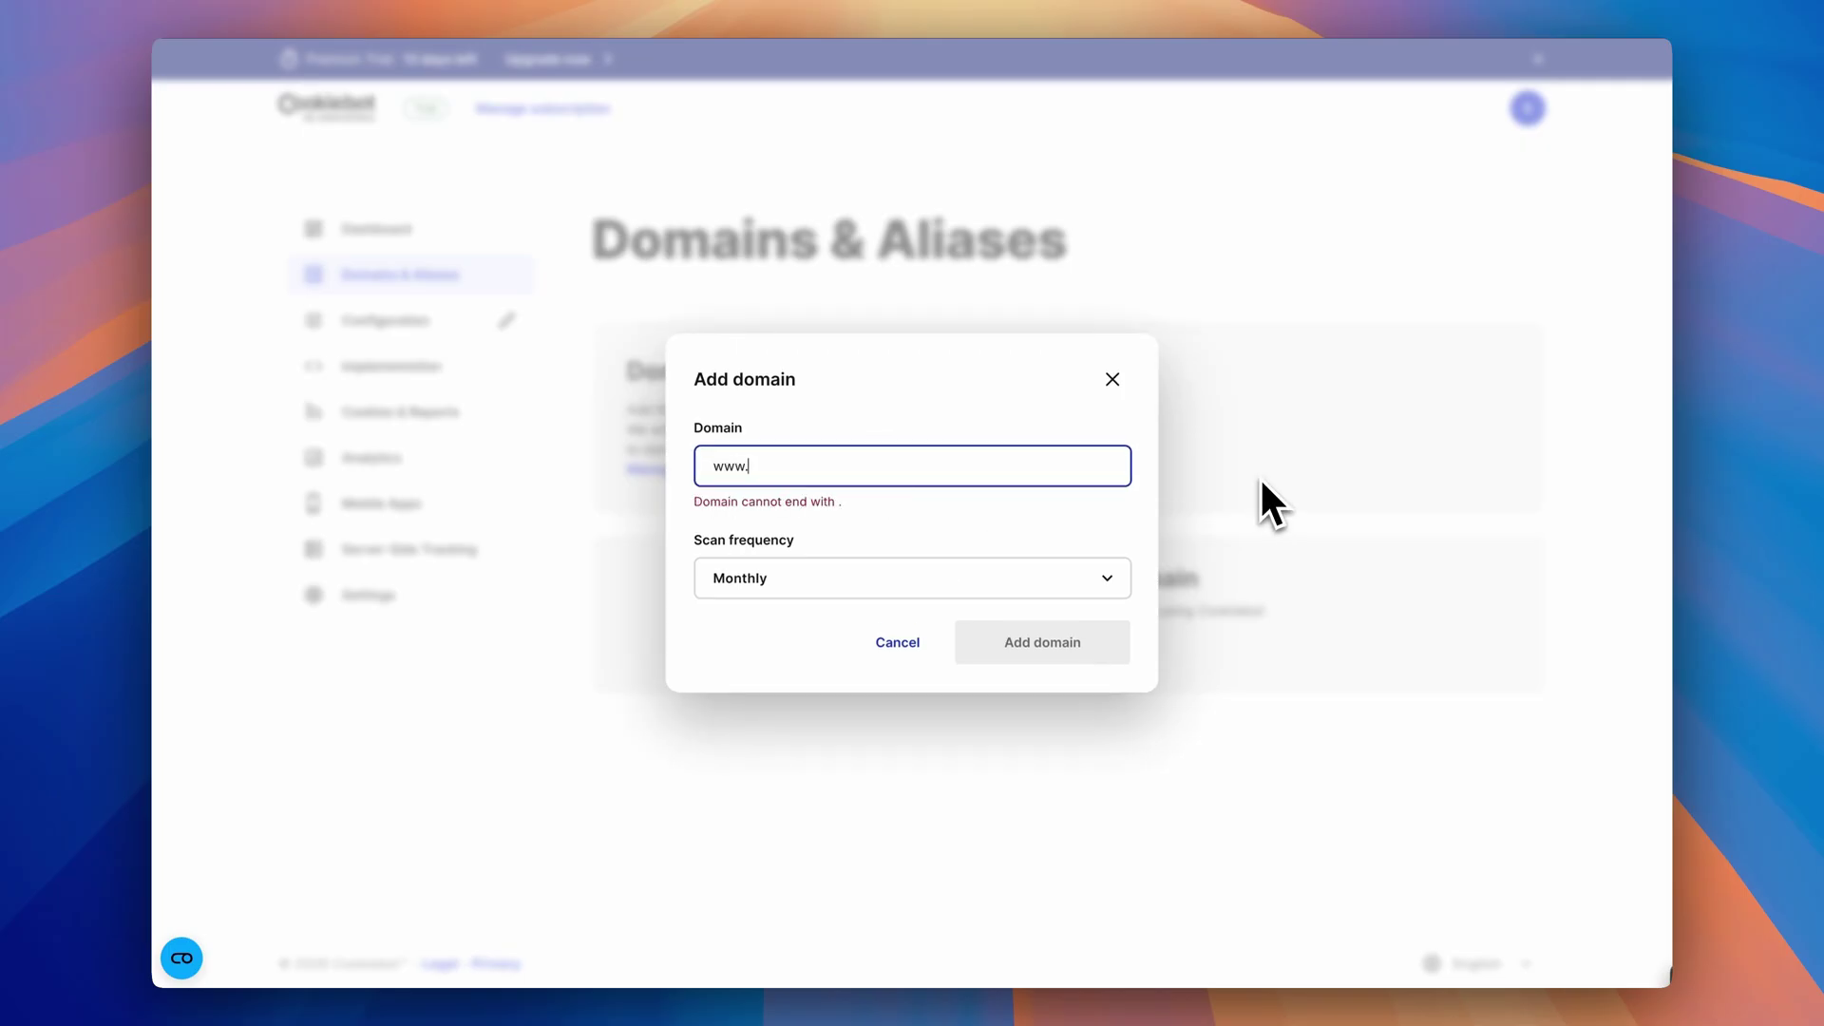
text(thedesignmastery.com)
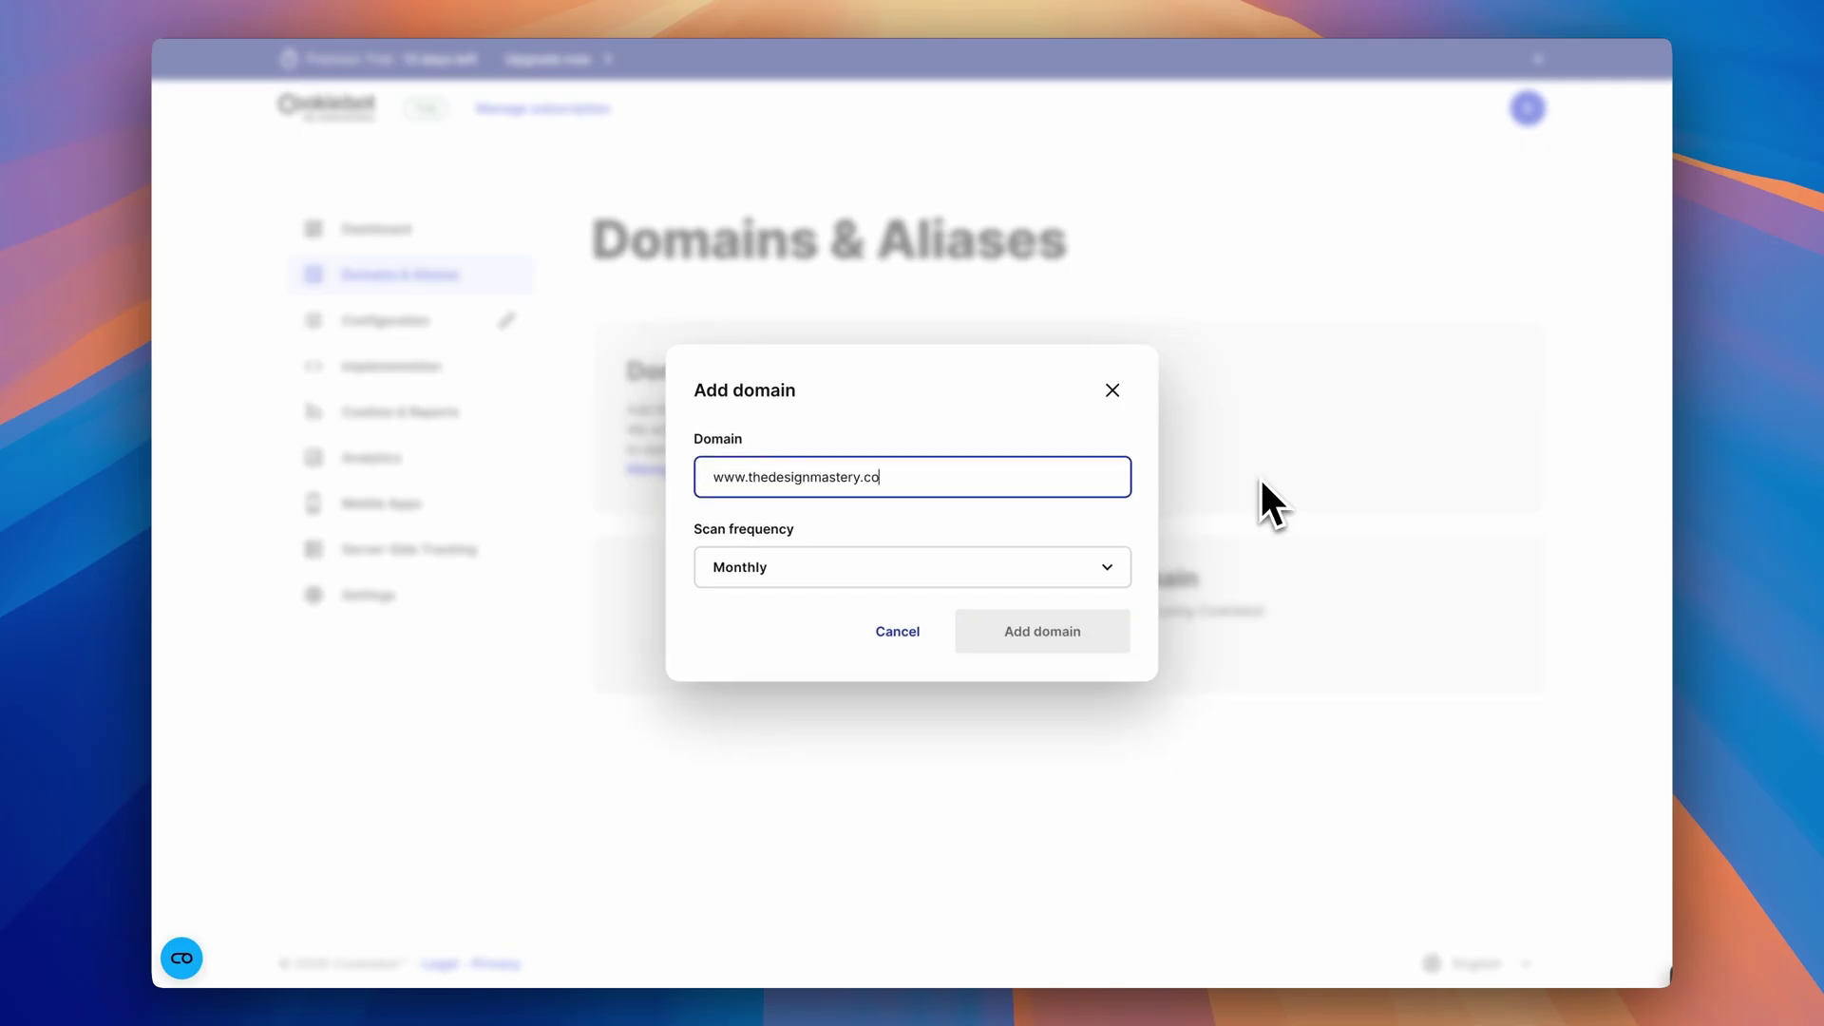
click(1093, 568)
click(827, 611)
click(1083, 635)
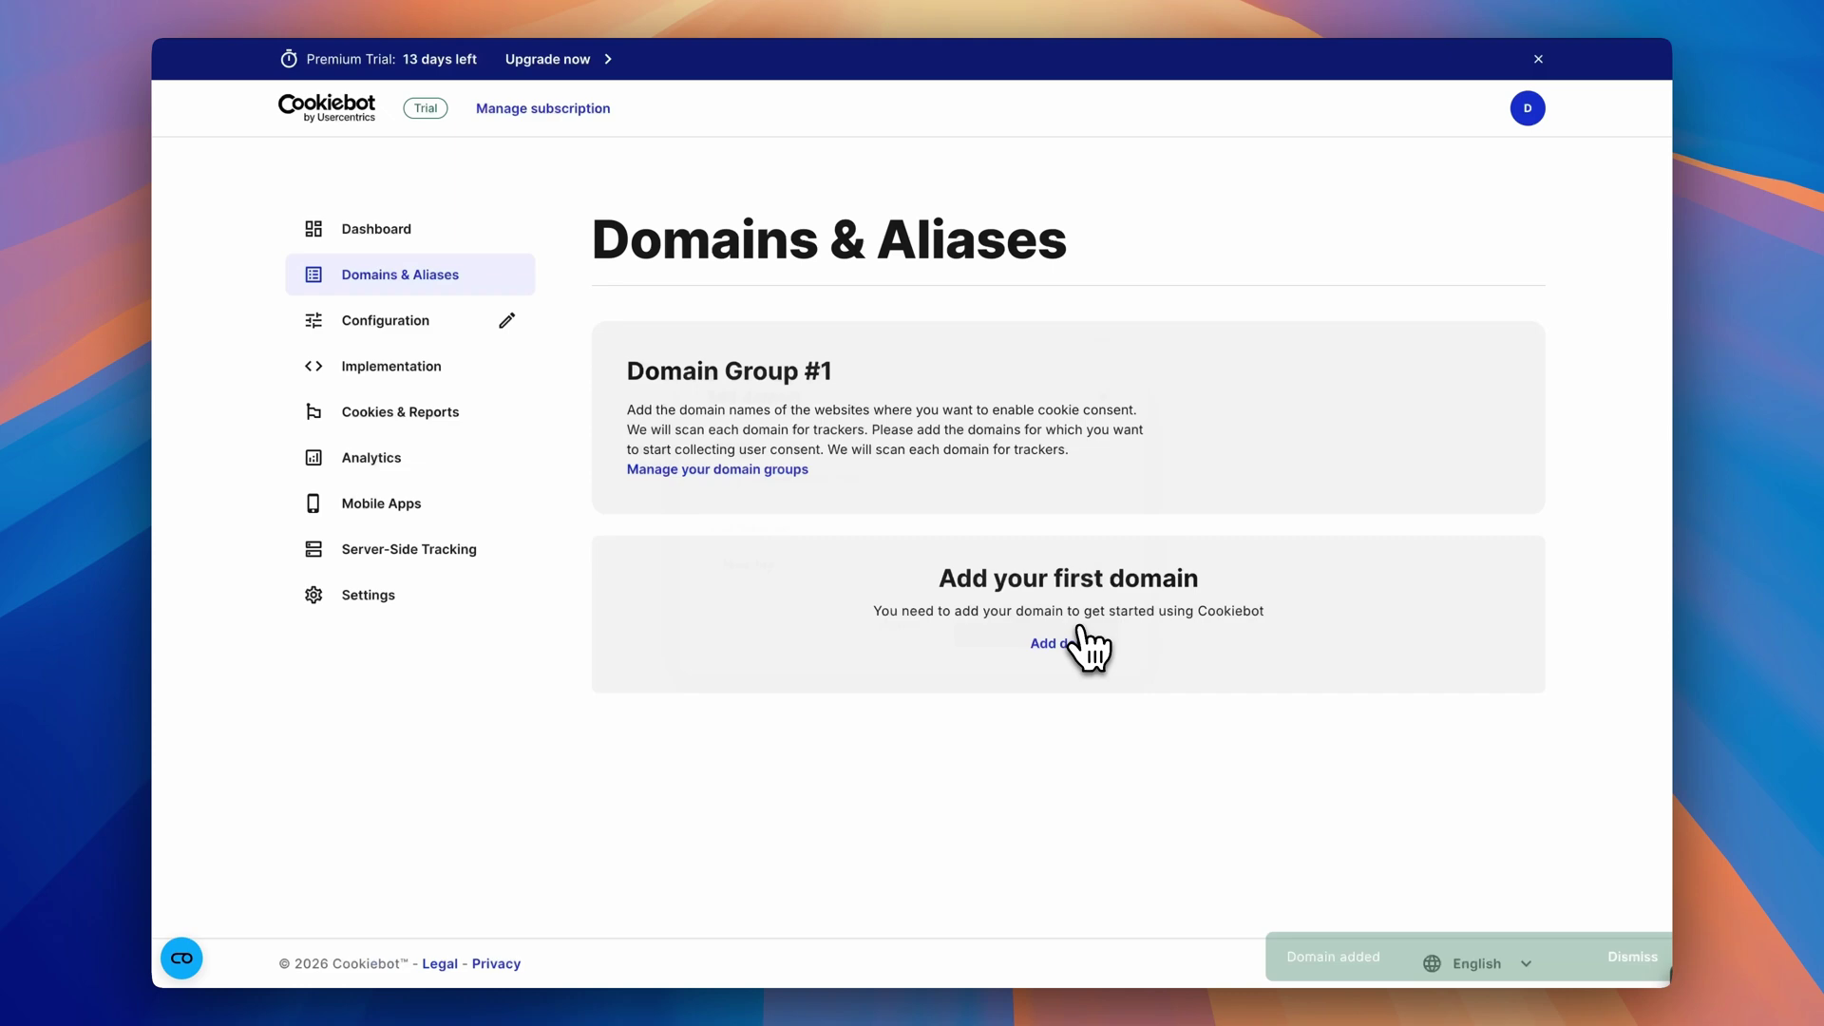
click(1630, 961)
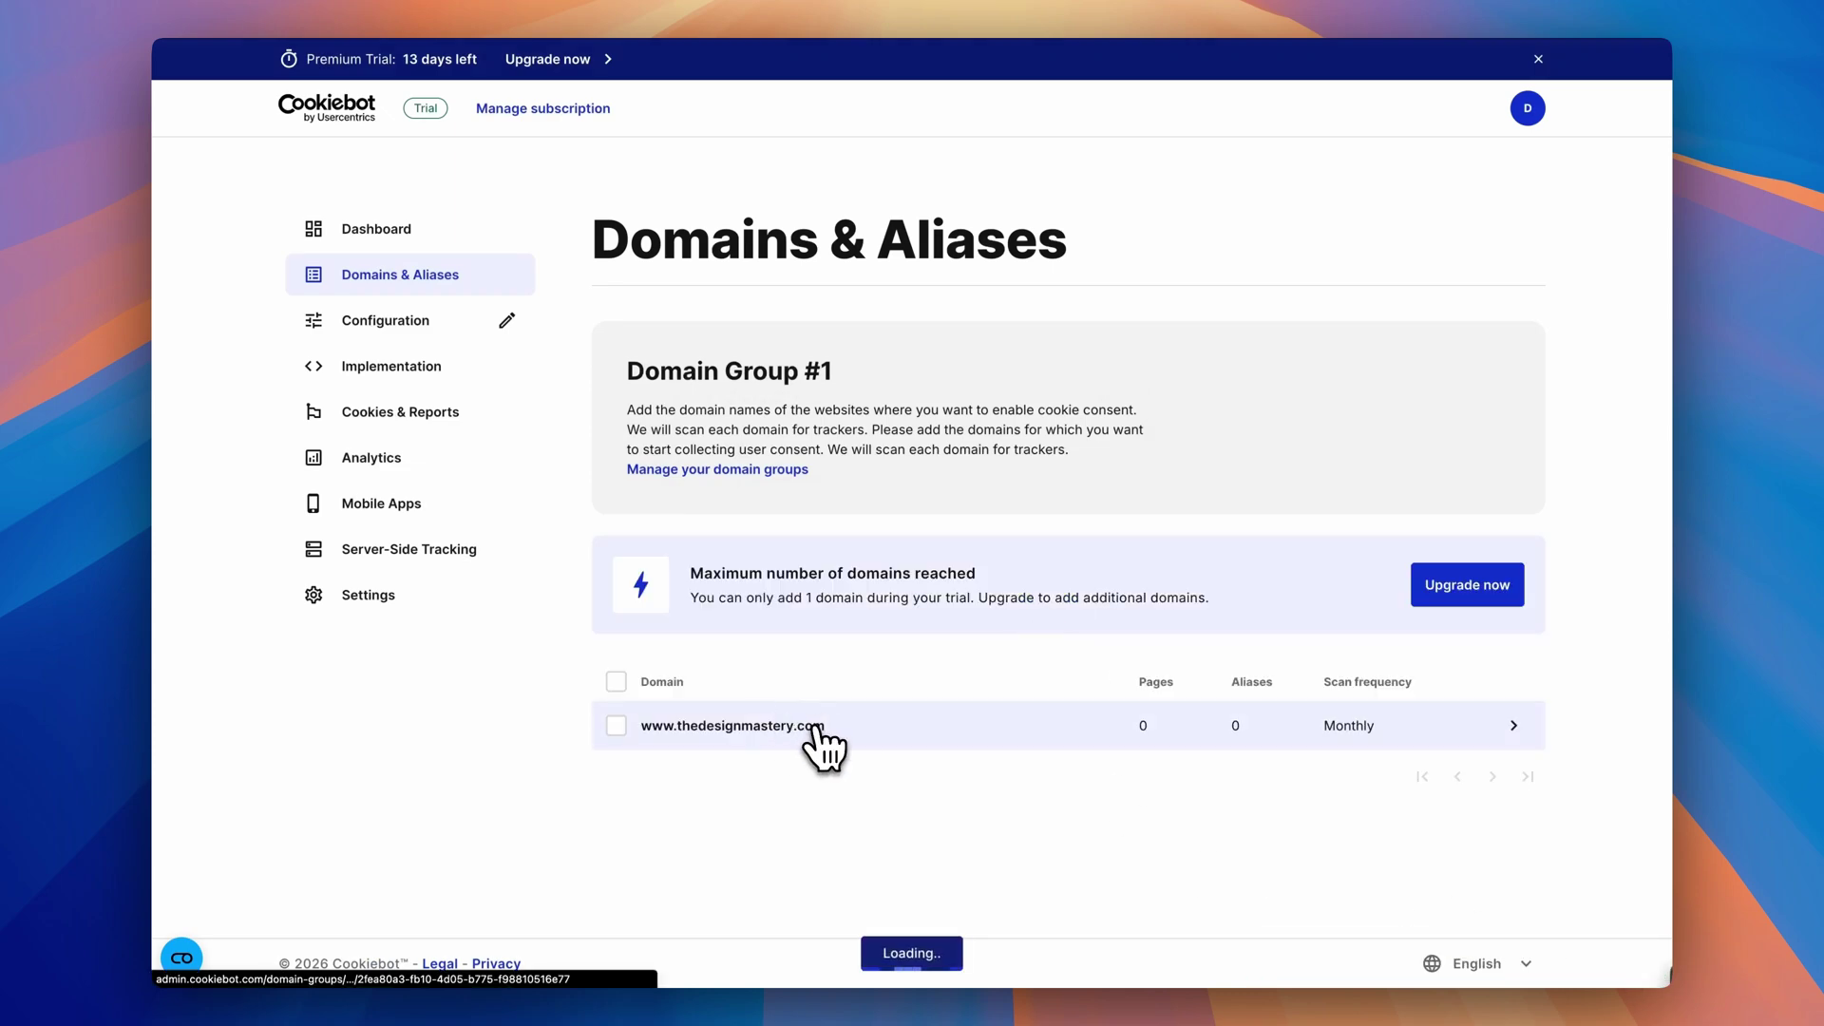
scroll(998, 741, down, 10)
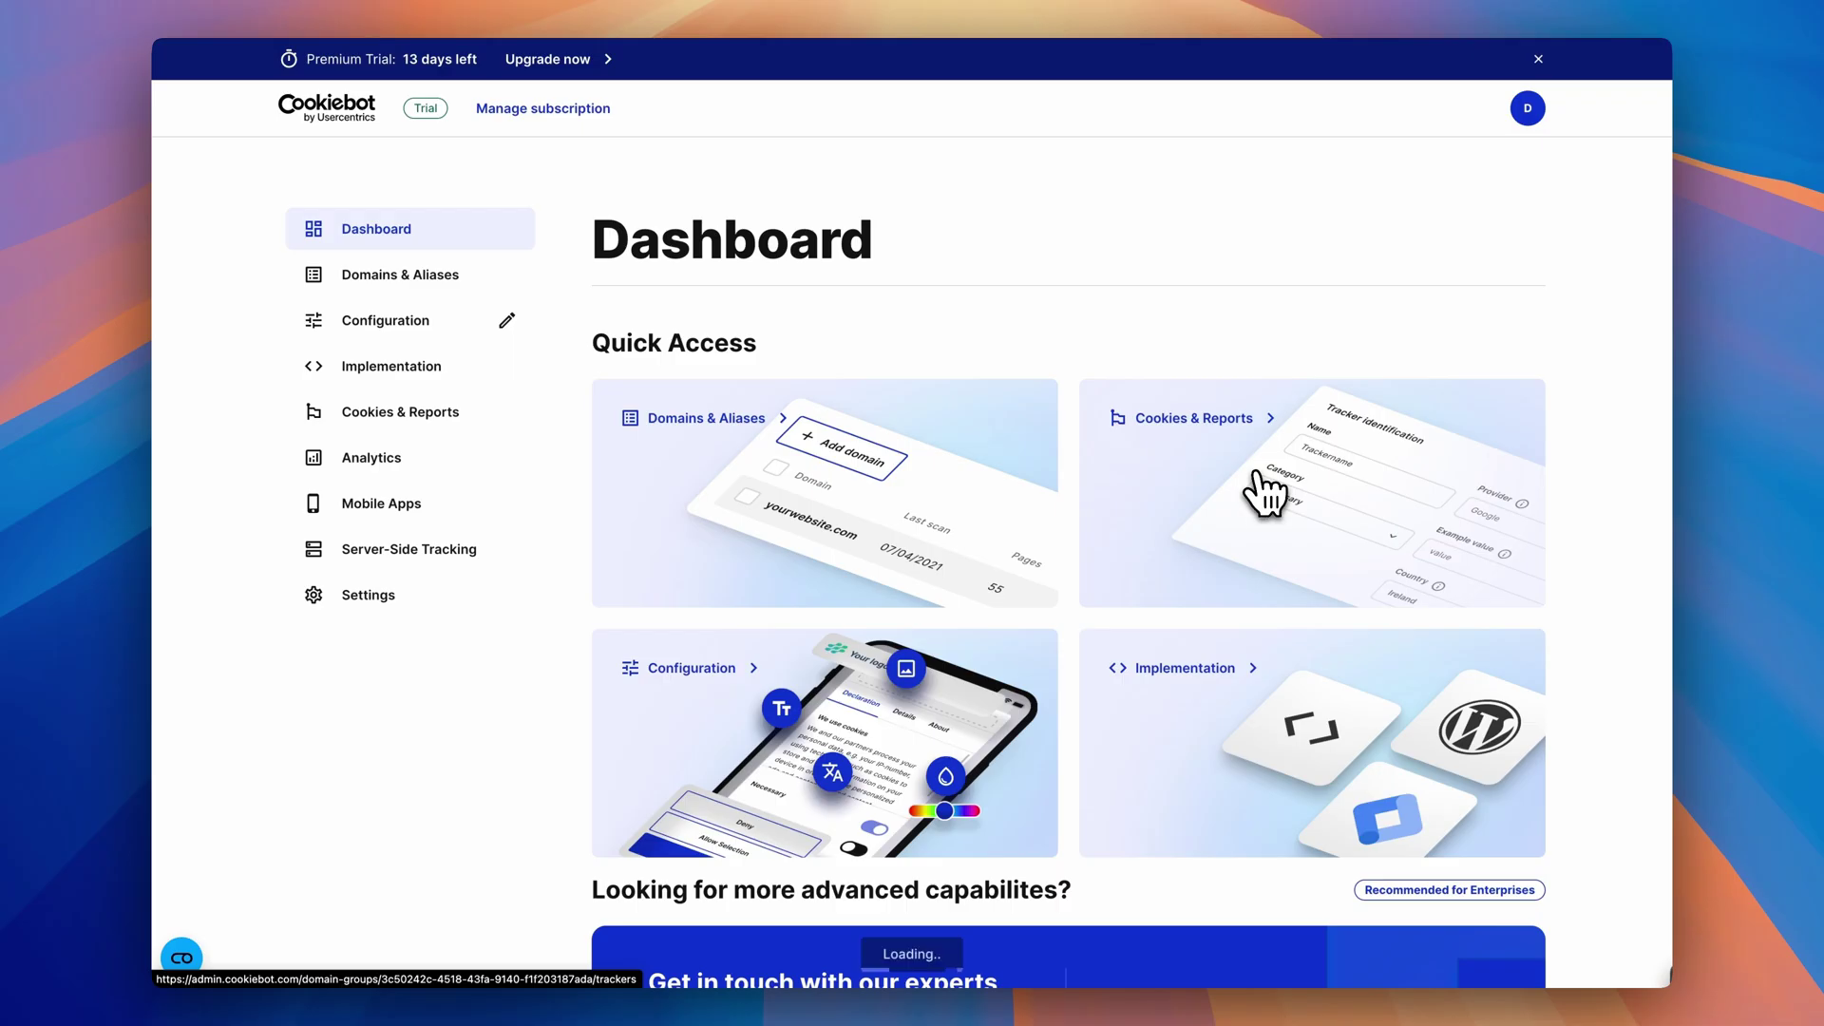
Navigate from the domain pages to the Domain Group #1 banner settings.
click(1264, 492)
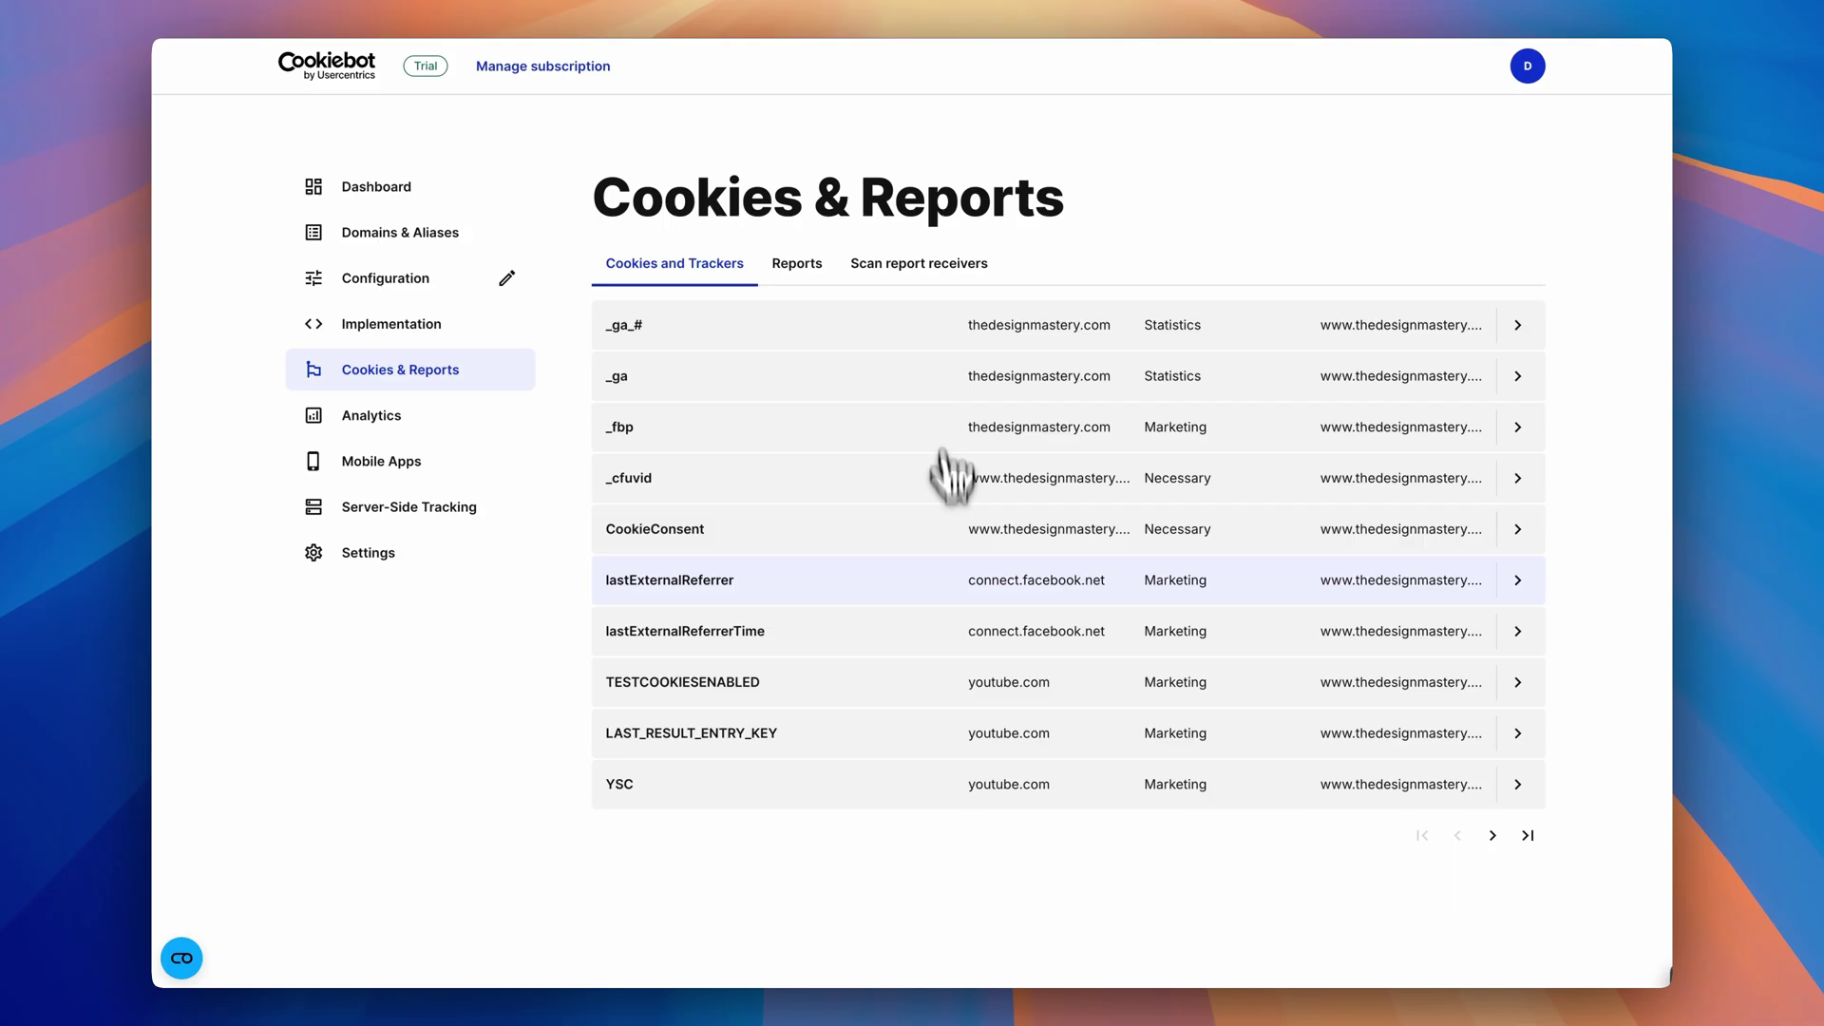
scroll(959, 741, up, 10)
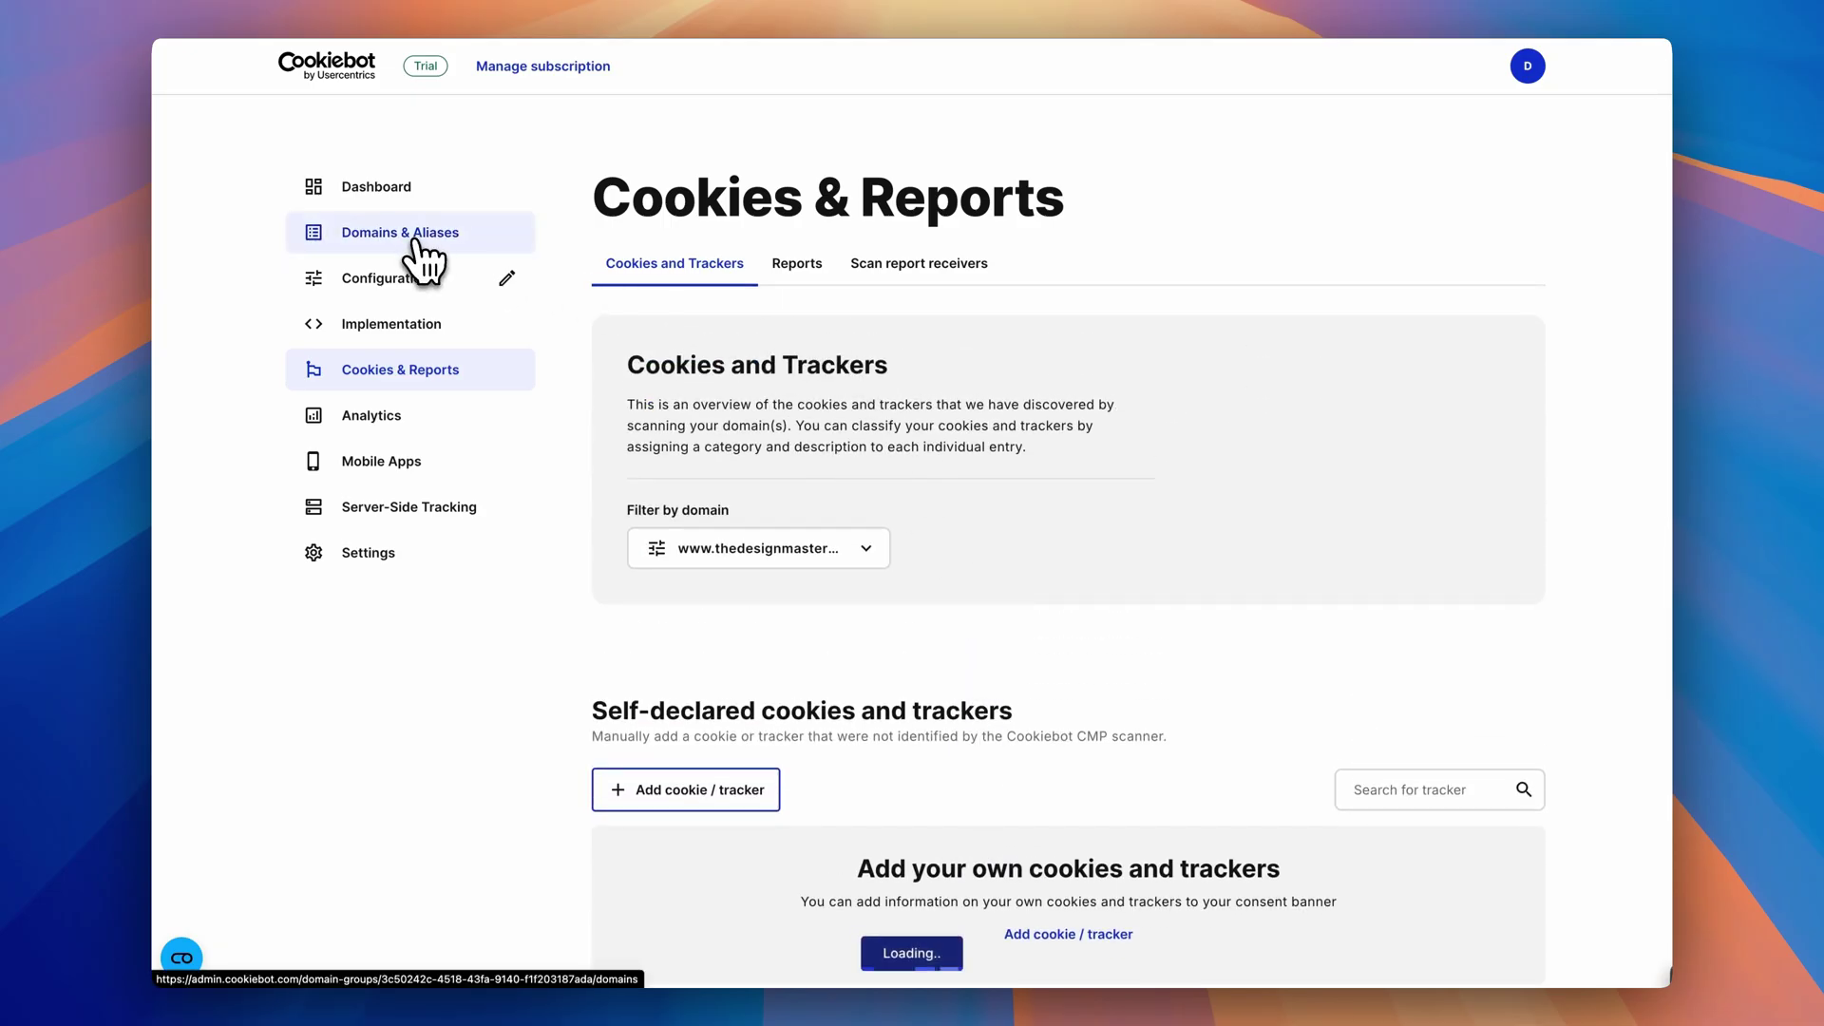
click(416, 243)
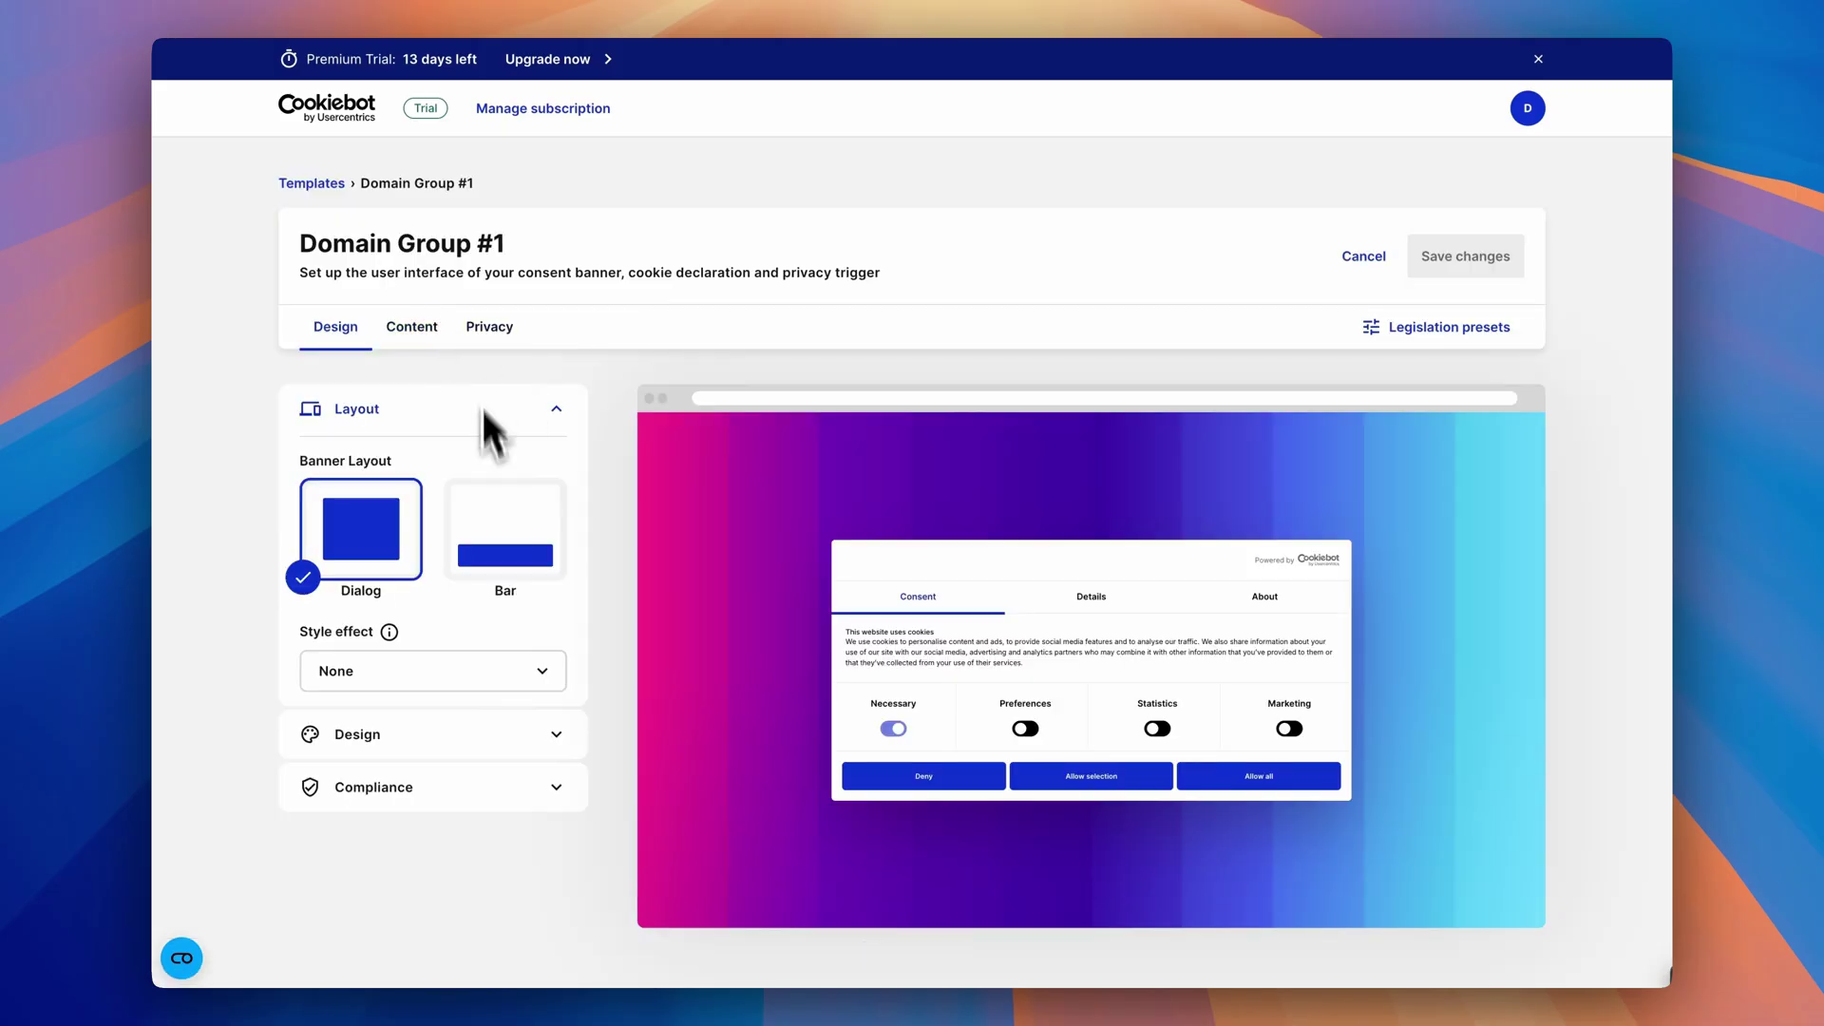
Keep the Dialog layout, set a Dark theme with Solid buttons, and display a logo.
click(493, 520)
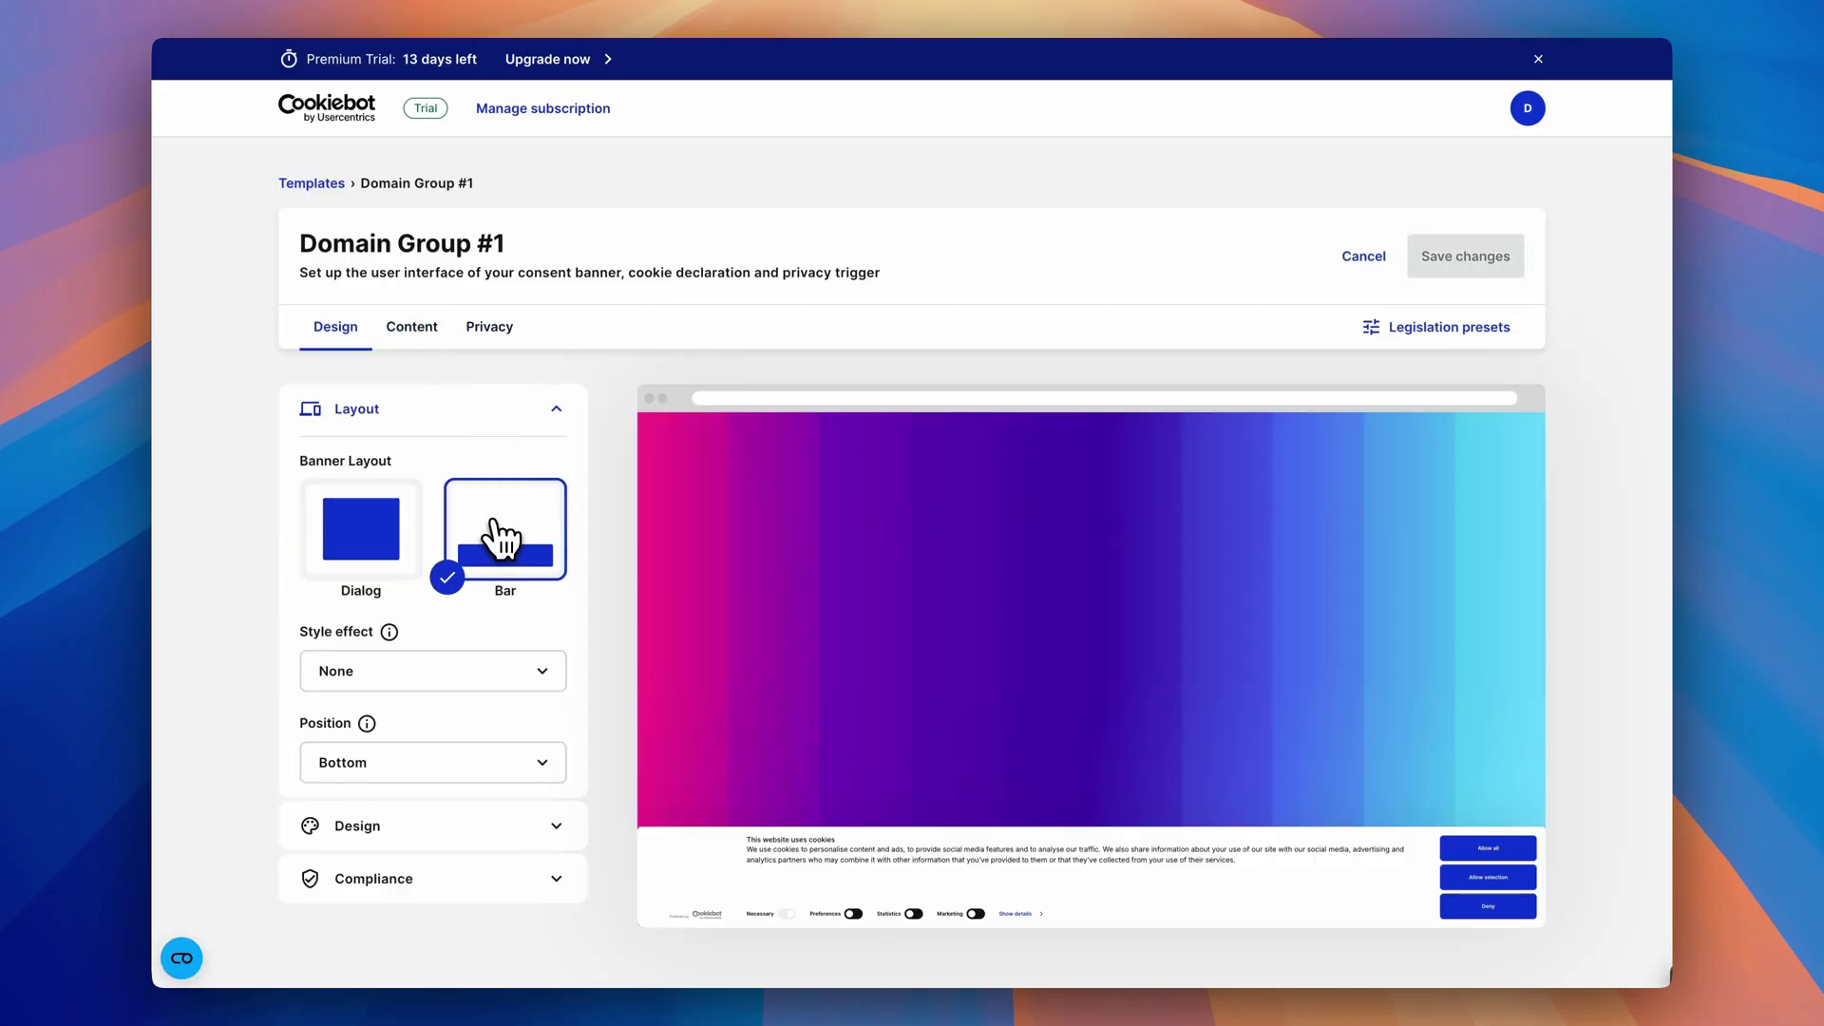
click(397, 563)
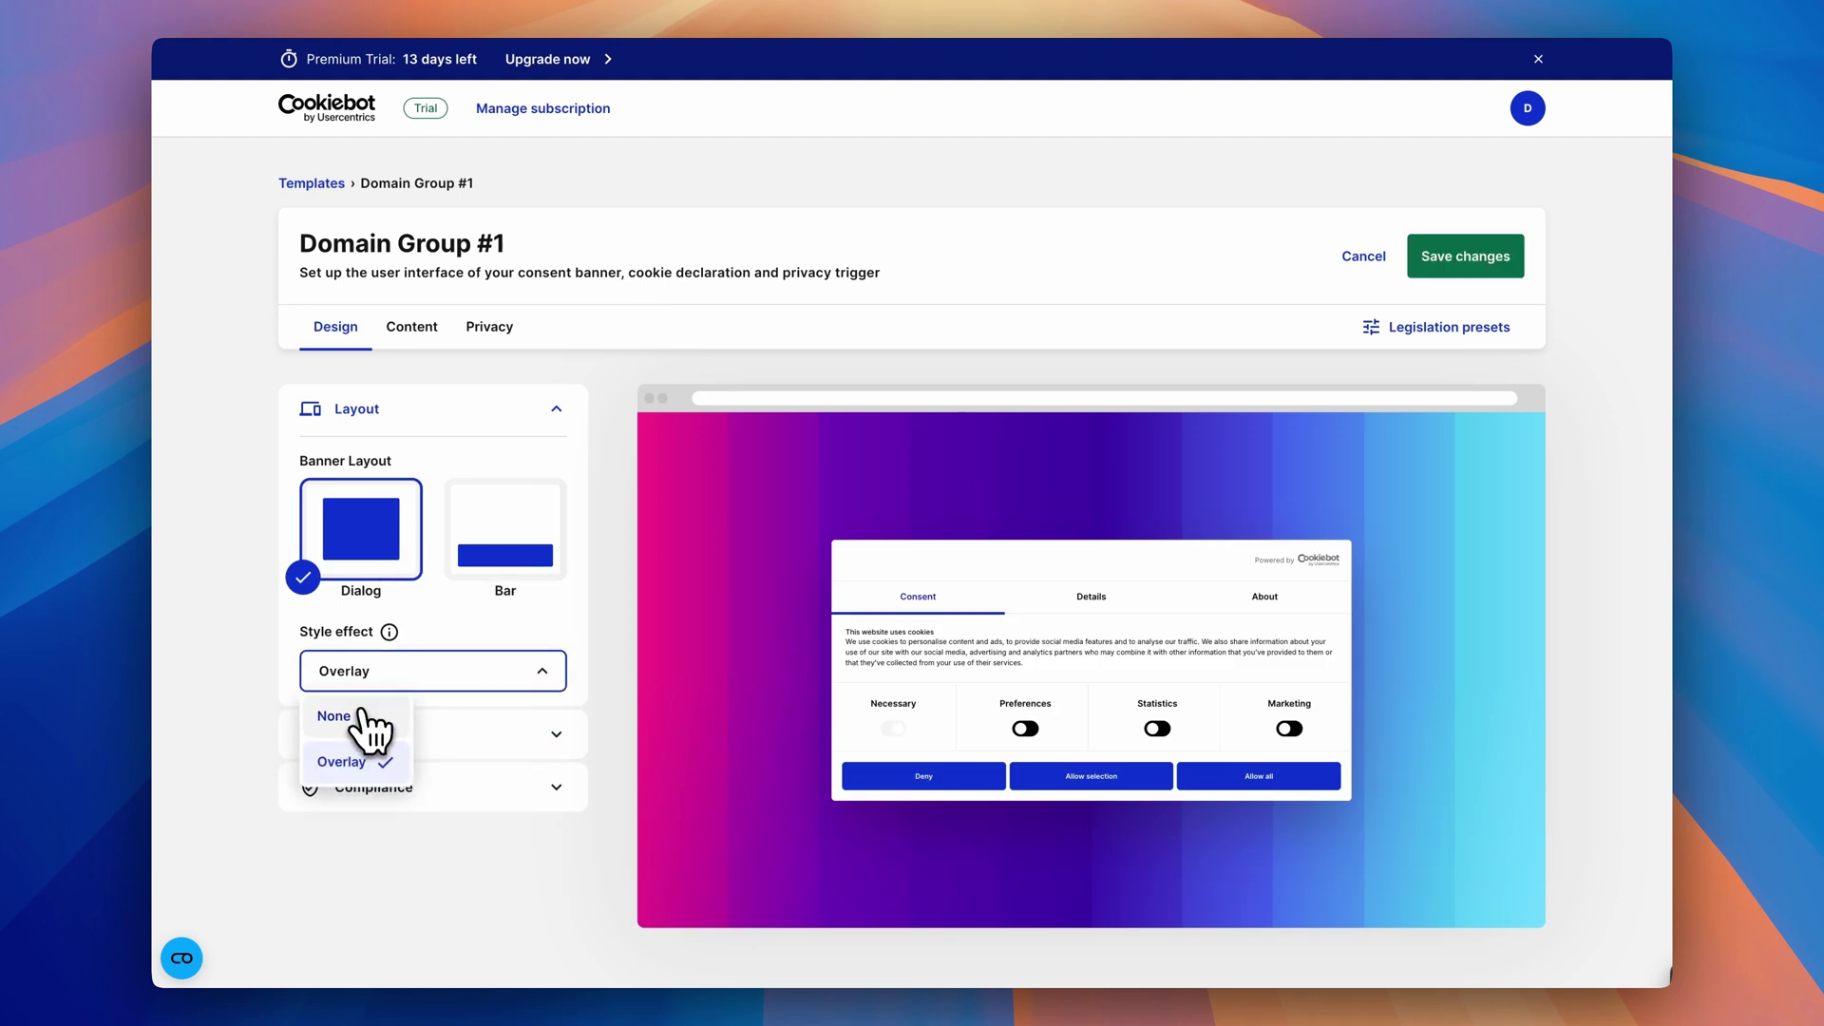
click(428, 735)
click(396, 556)
click(375, 660)
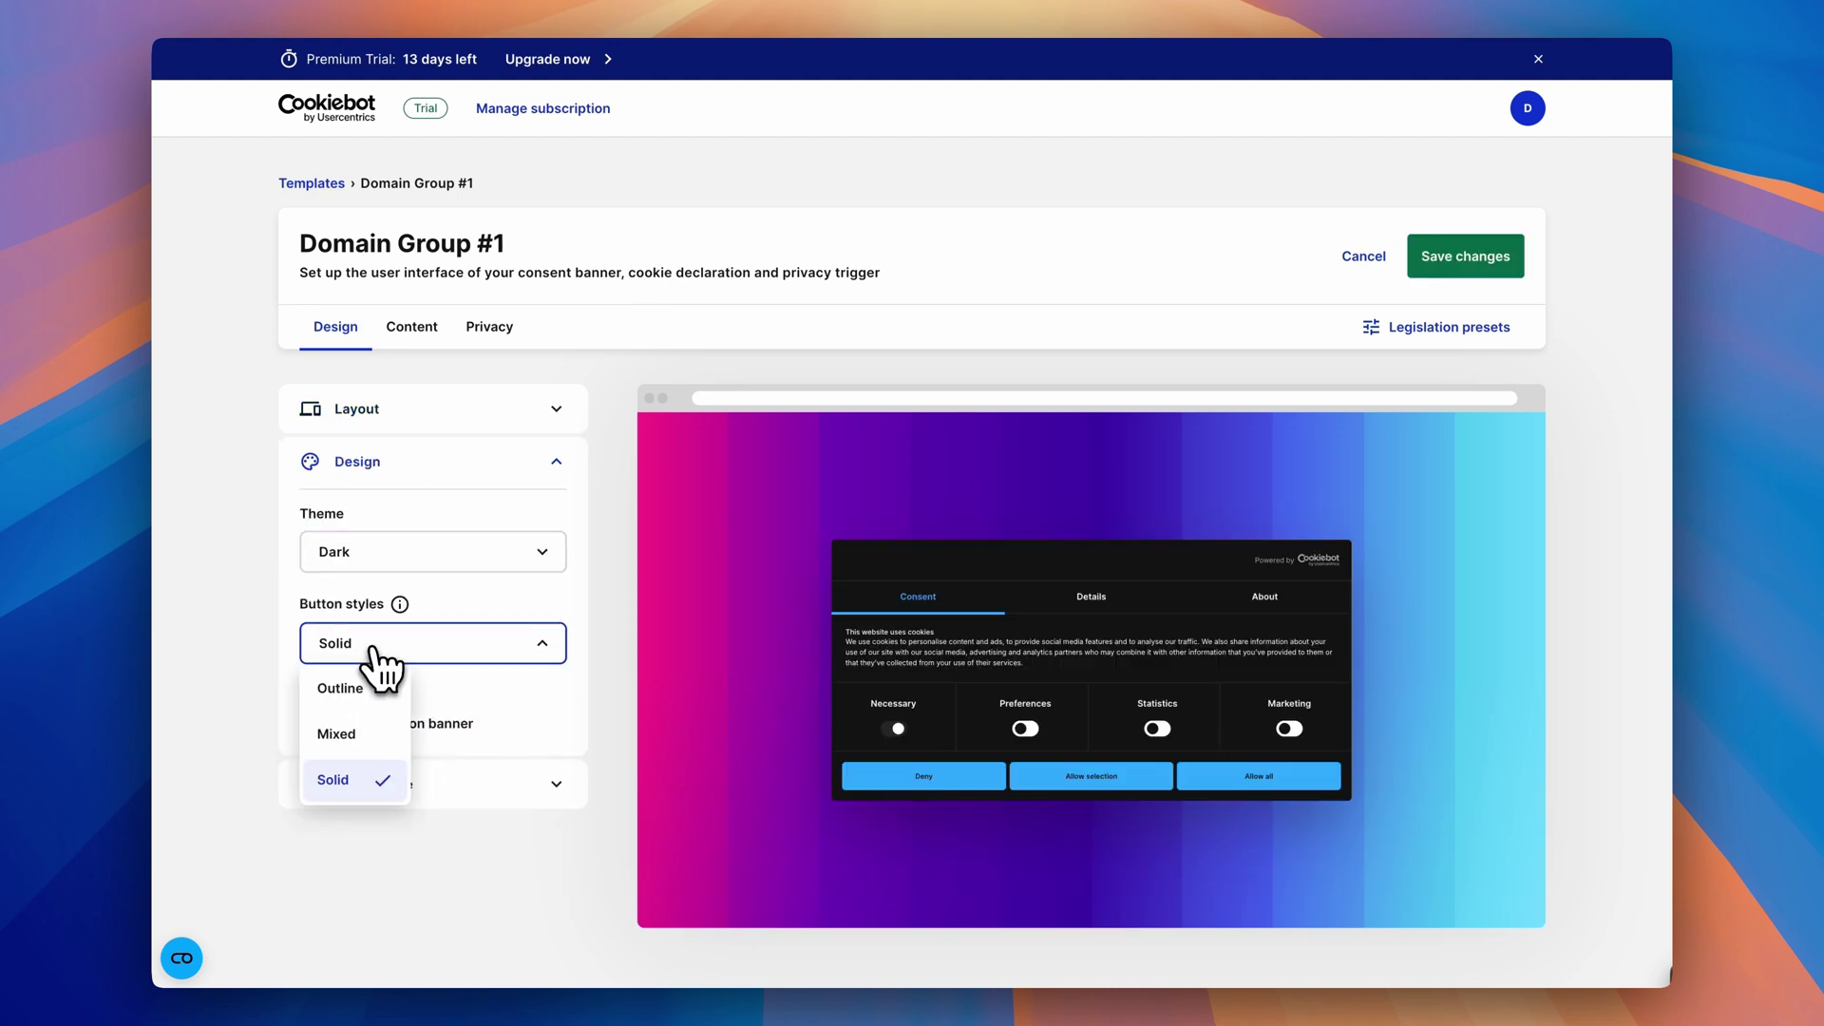
click(378, 690)
click(375, 781)
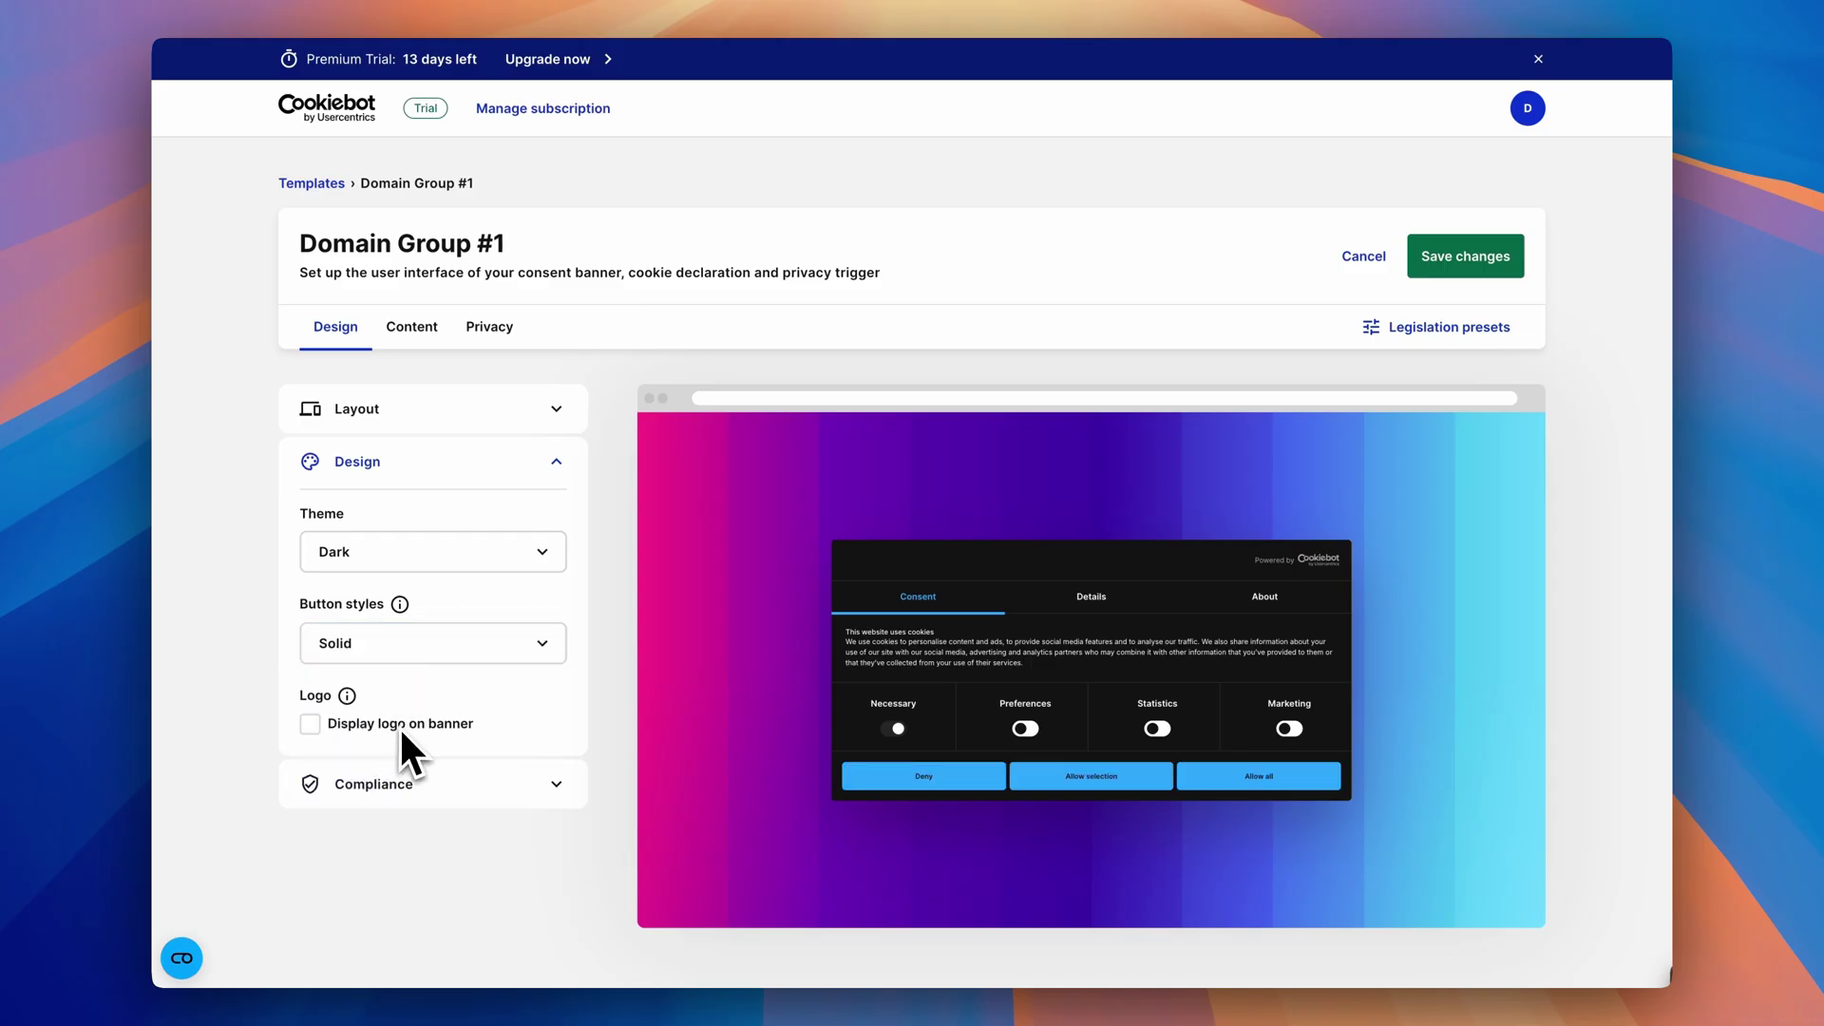
click(401, 726)
Set the consent distribution territory to the Americas.
click(399, 929)
scroll(429, 673, down, 3)
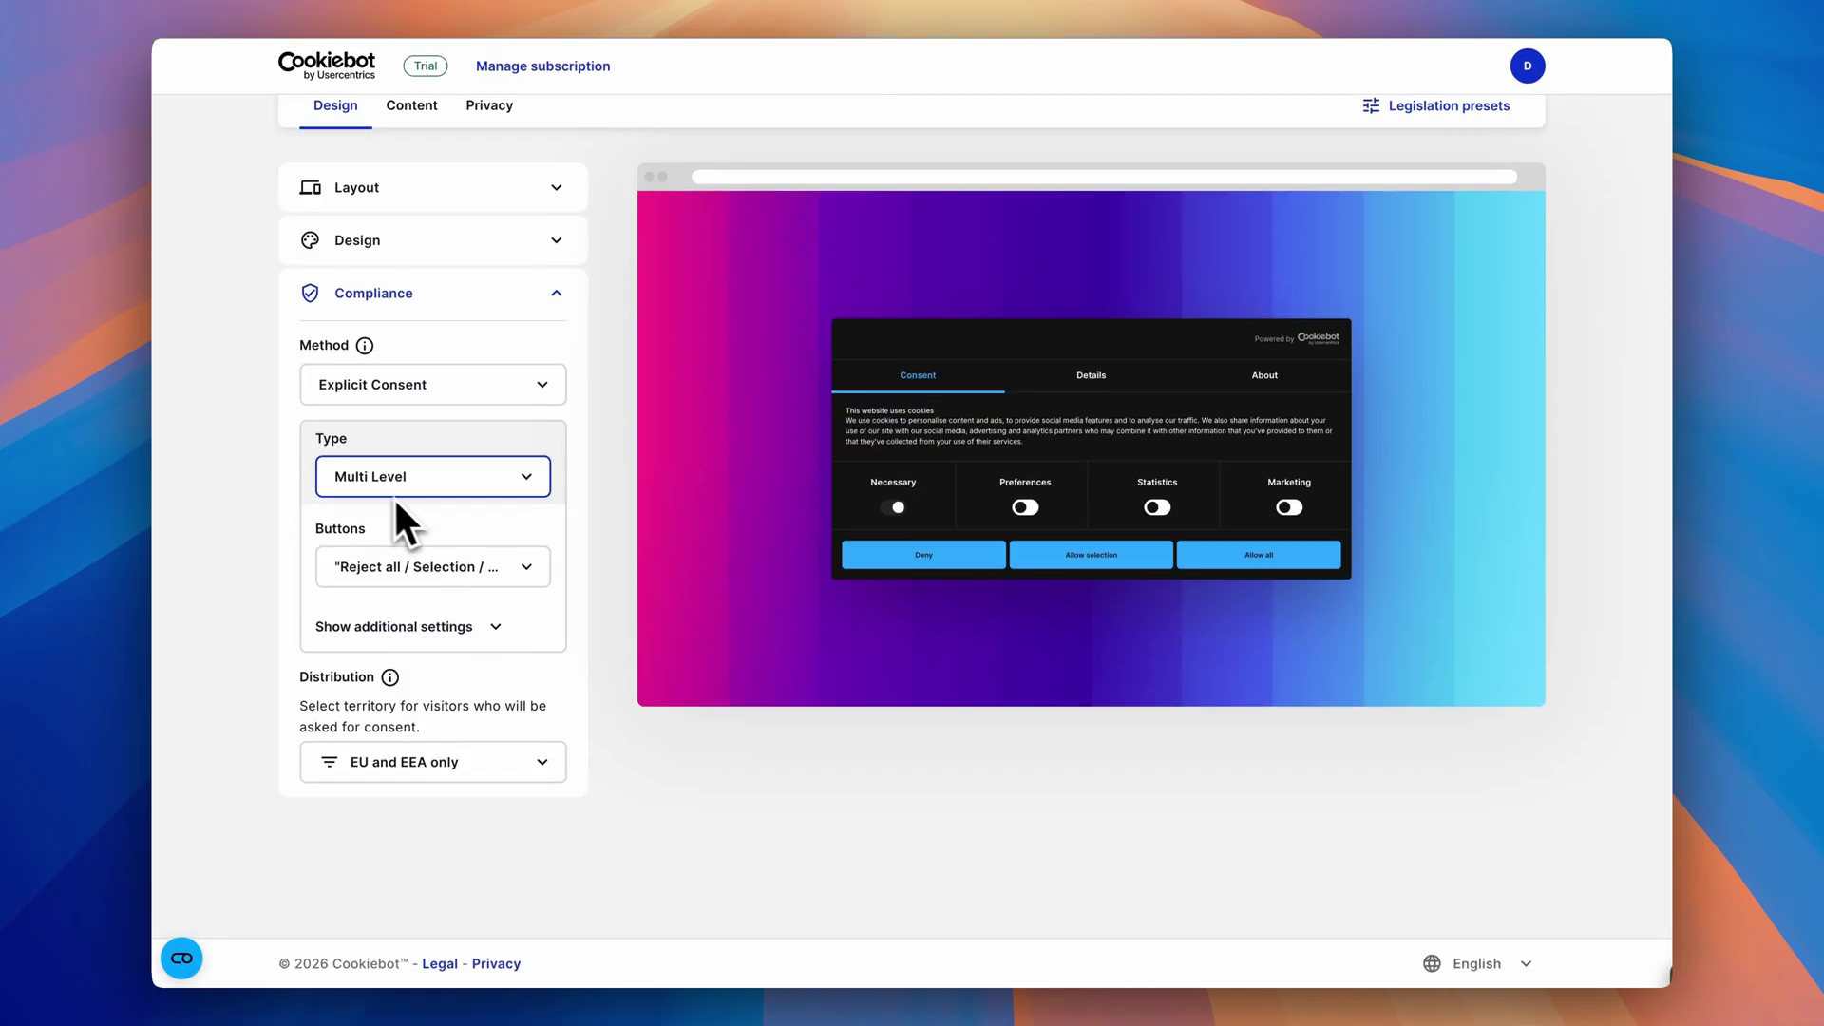
click(395, 762)
scroll(427, 643, down, 1)
click(327, 579)
scroll(344, 553, up, 2)
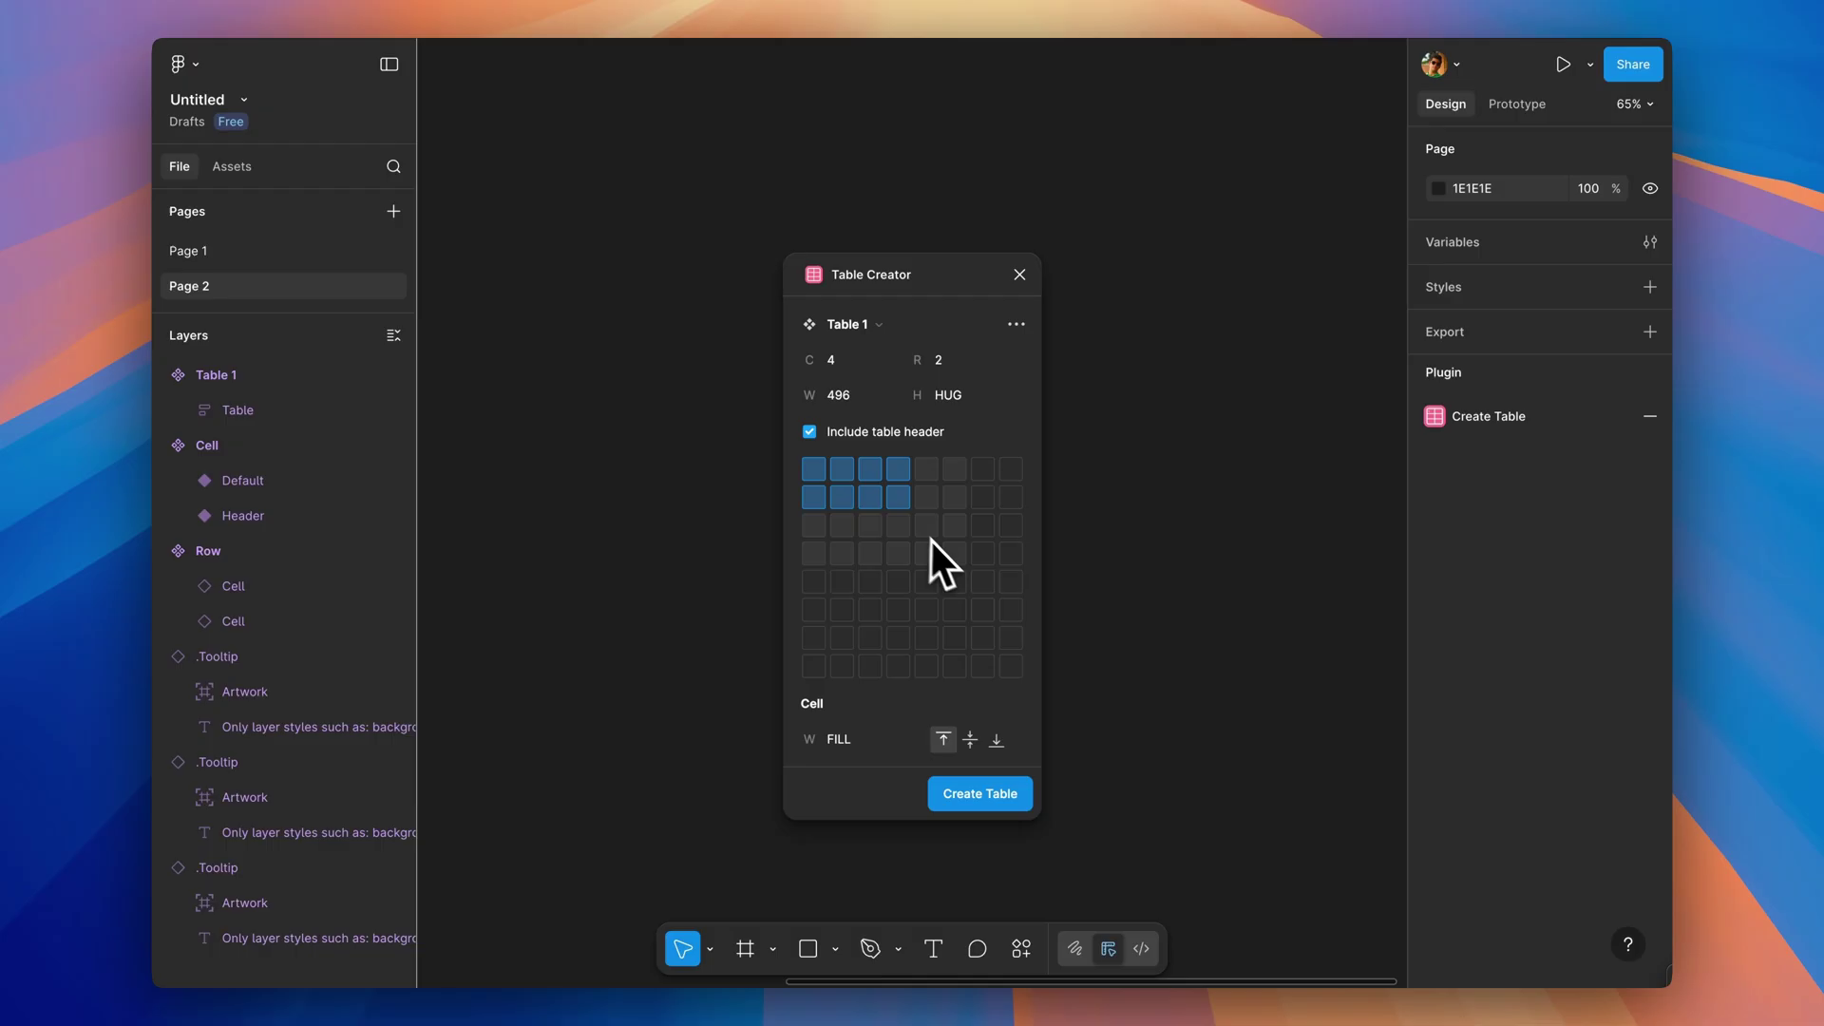
Create a 7-column by 5-row table with Table Creator.
click(986, 585)
click(840, 739)
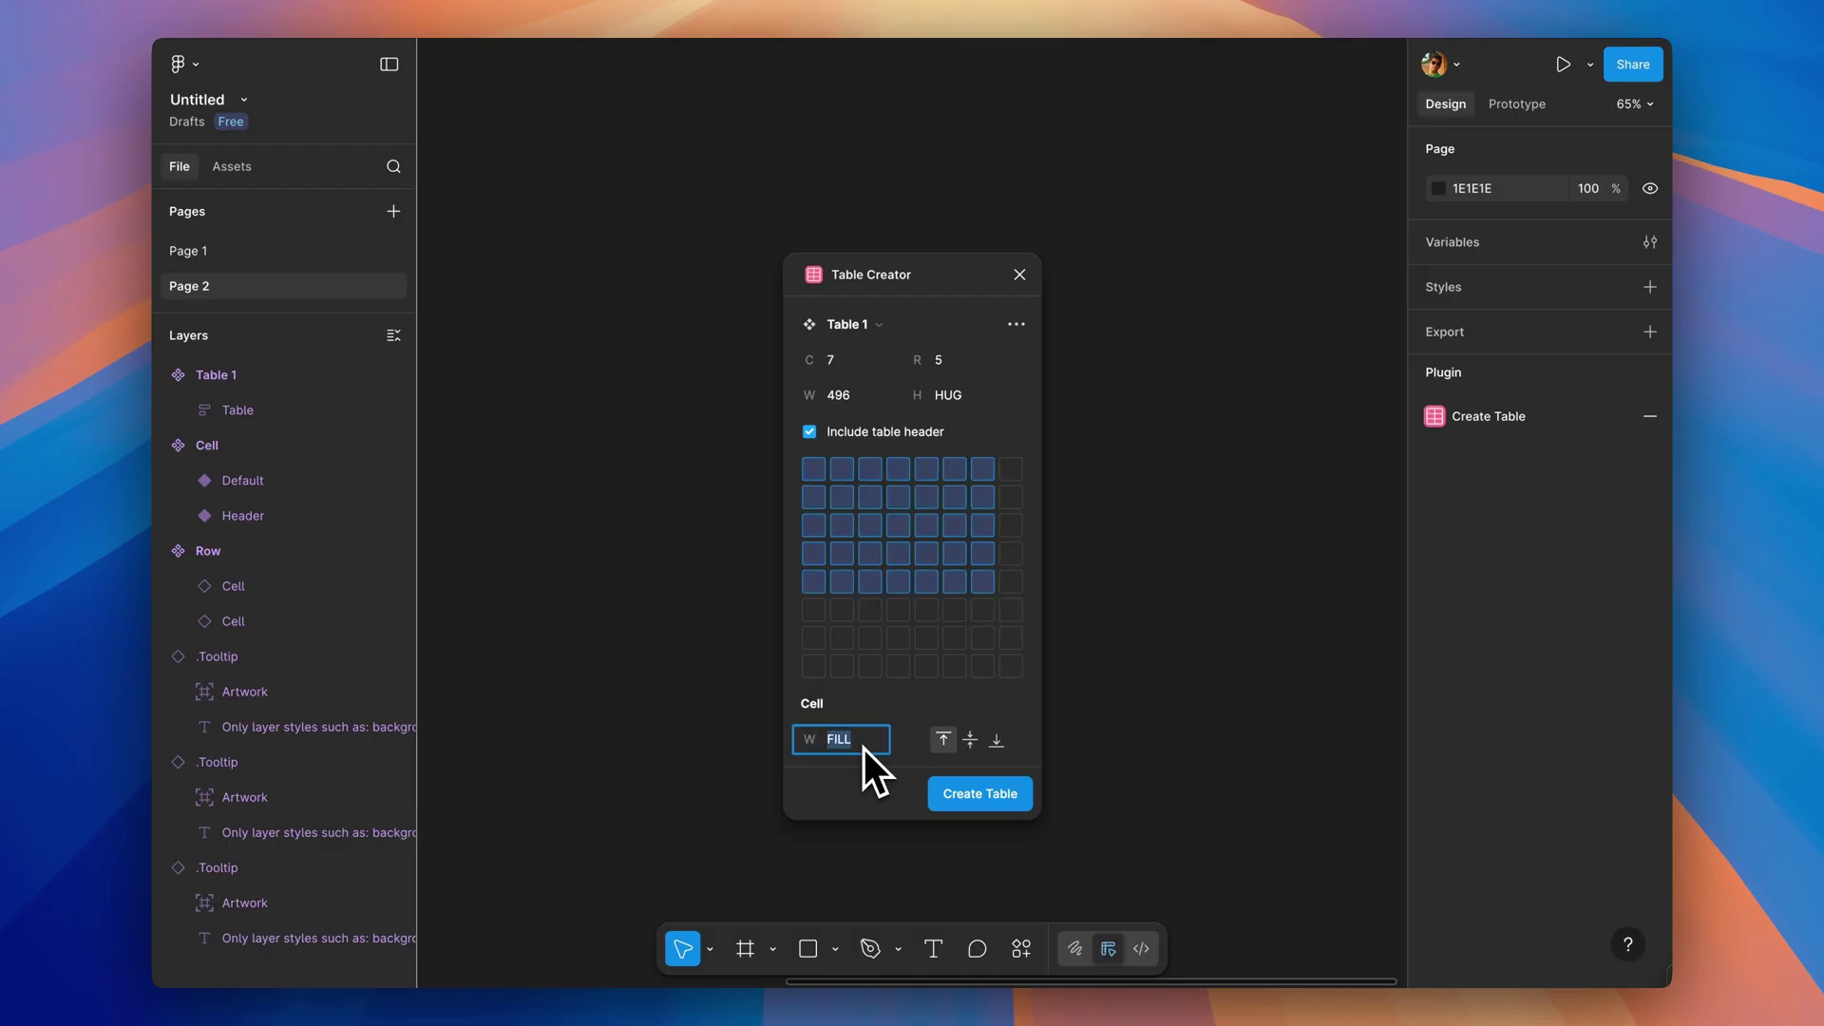
click(979, 794)
scroll(973, 646, down, 3)
scroll(812, 660, left, 5)
scroll(798, 639, up, 5)
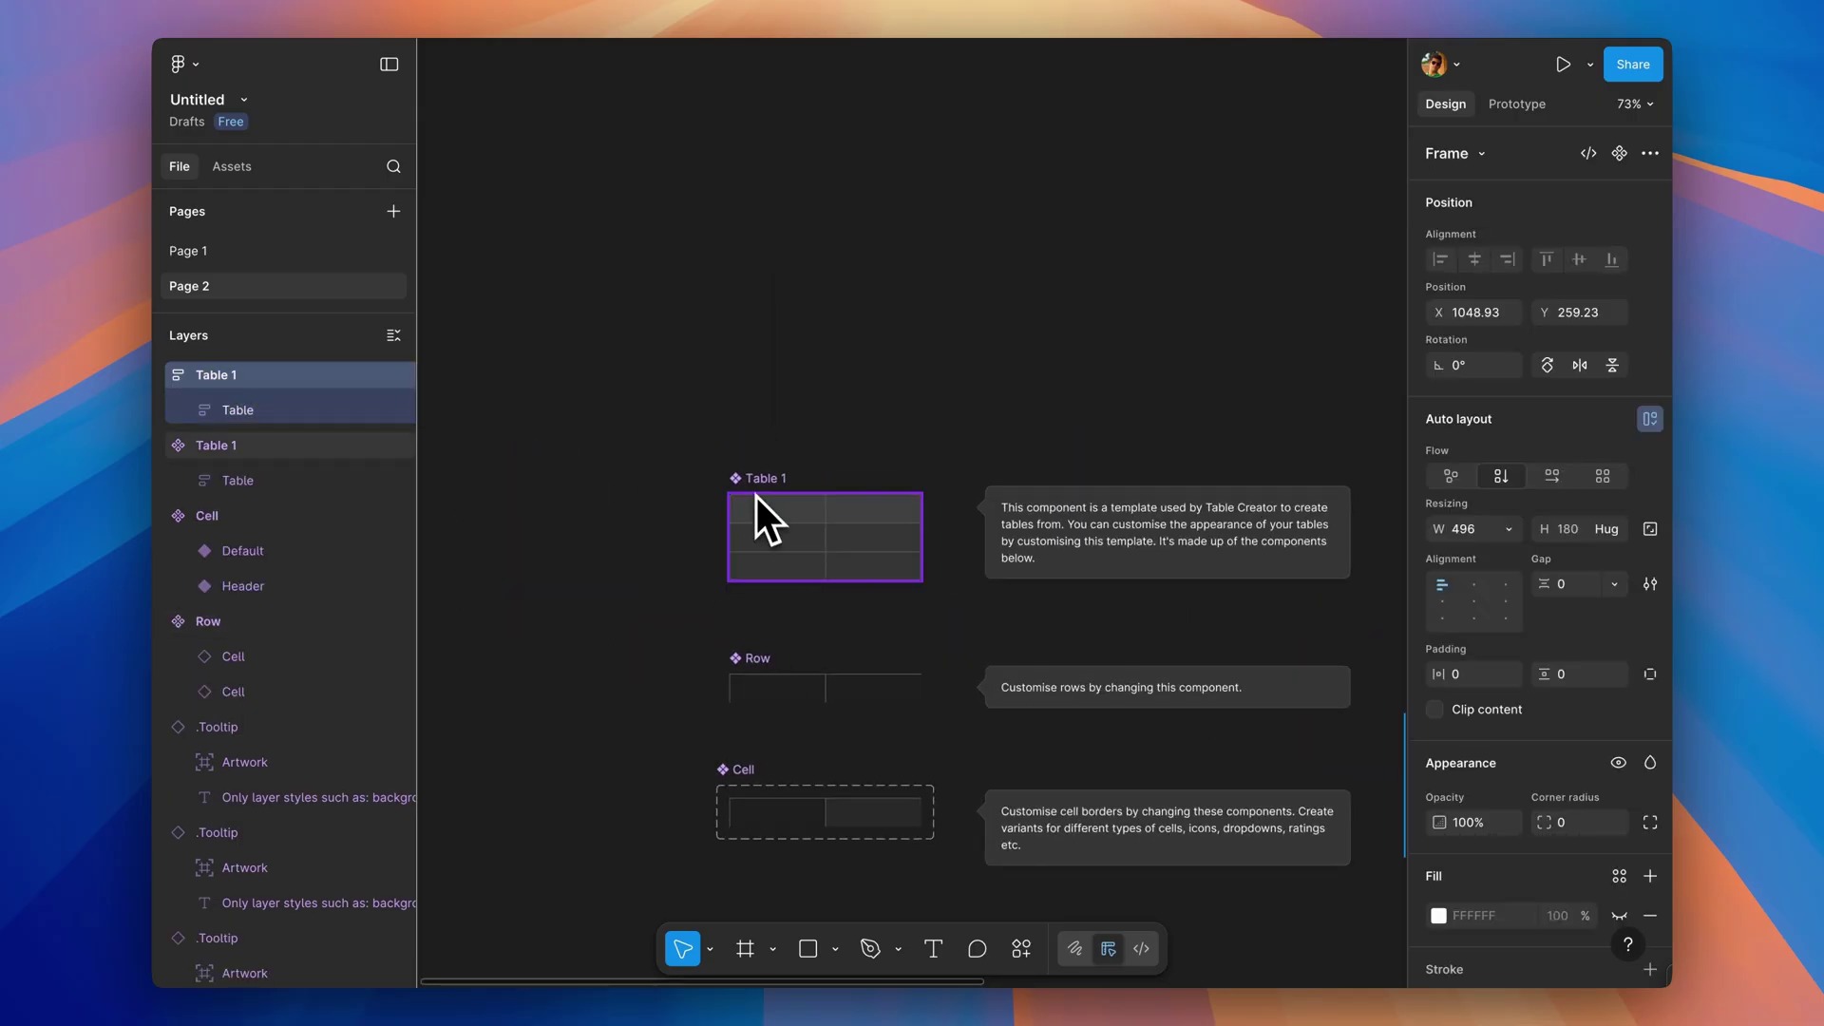
scroll(802, 819, up, 5)
Enter 'Name' and 'Email' in the first two header cells.
double_click(559, 662)
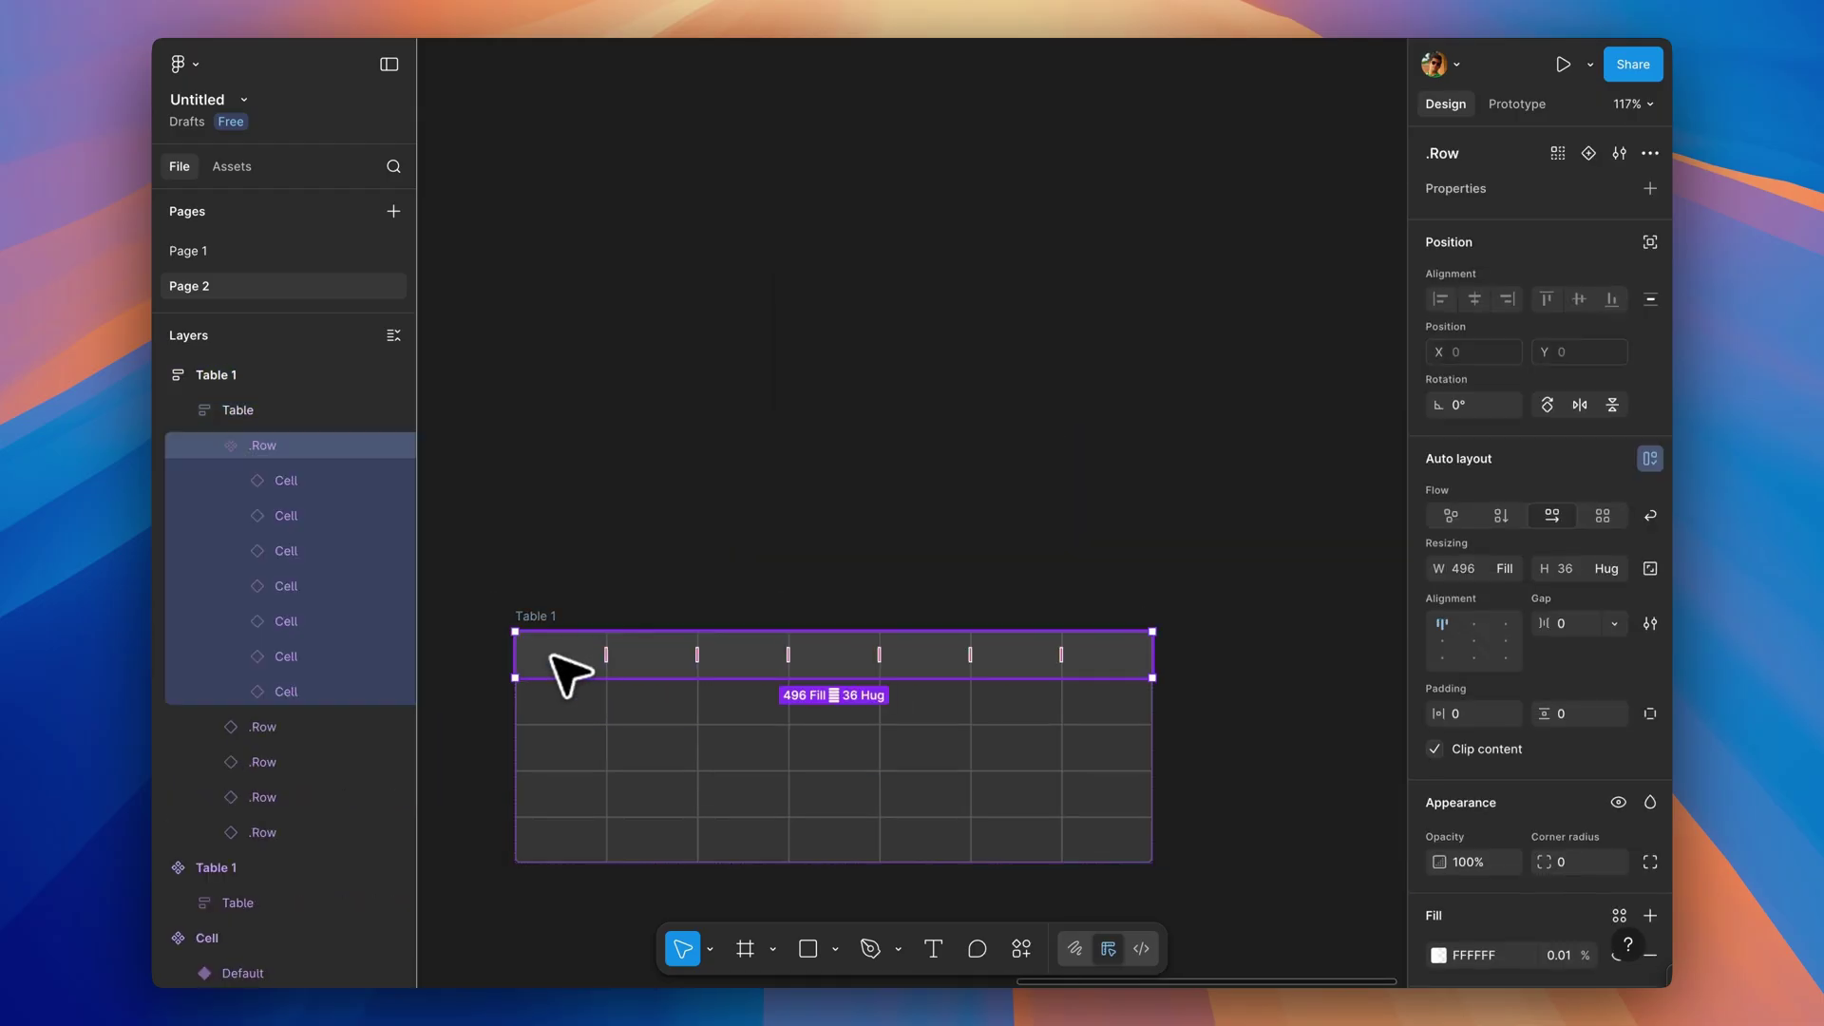
double_click(554, 656)
double_click(552, 656)
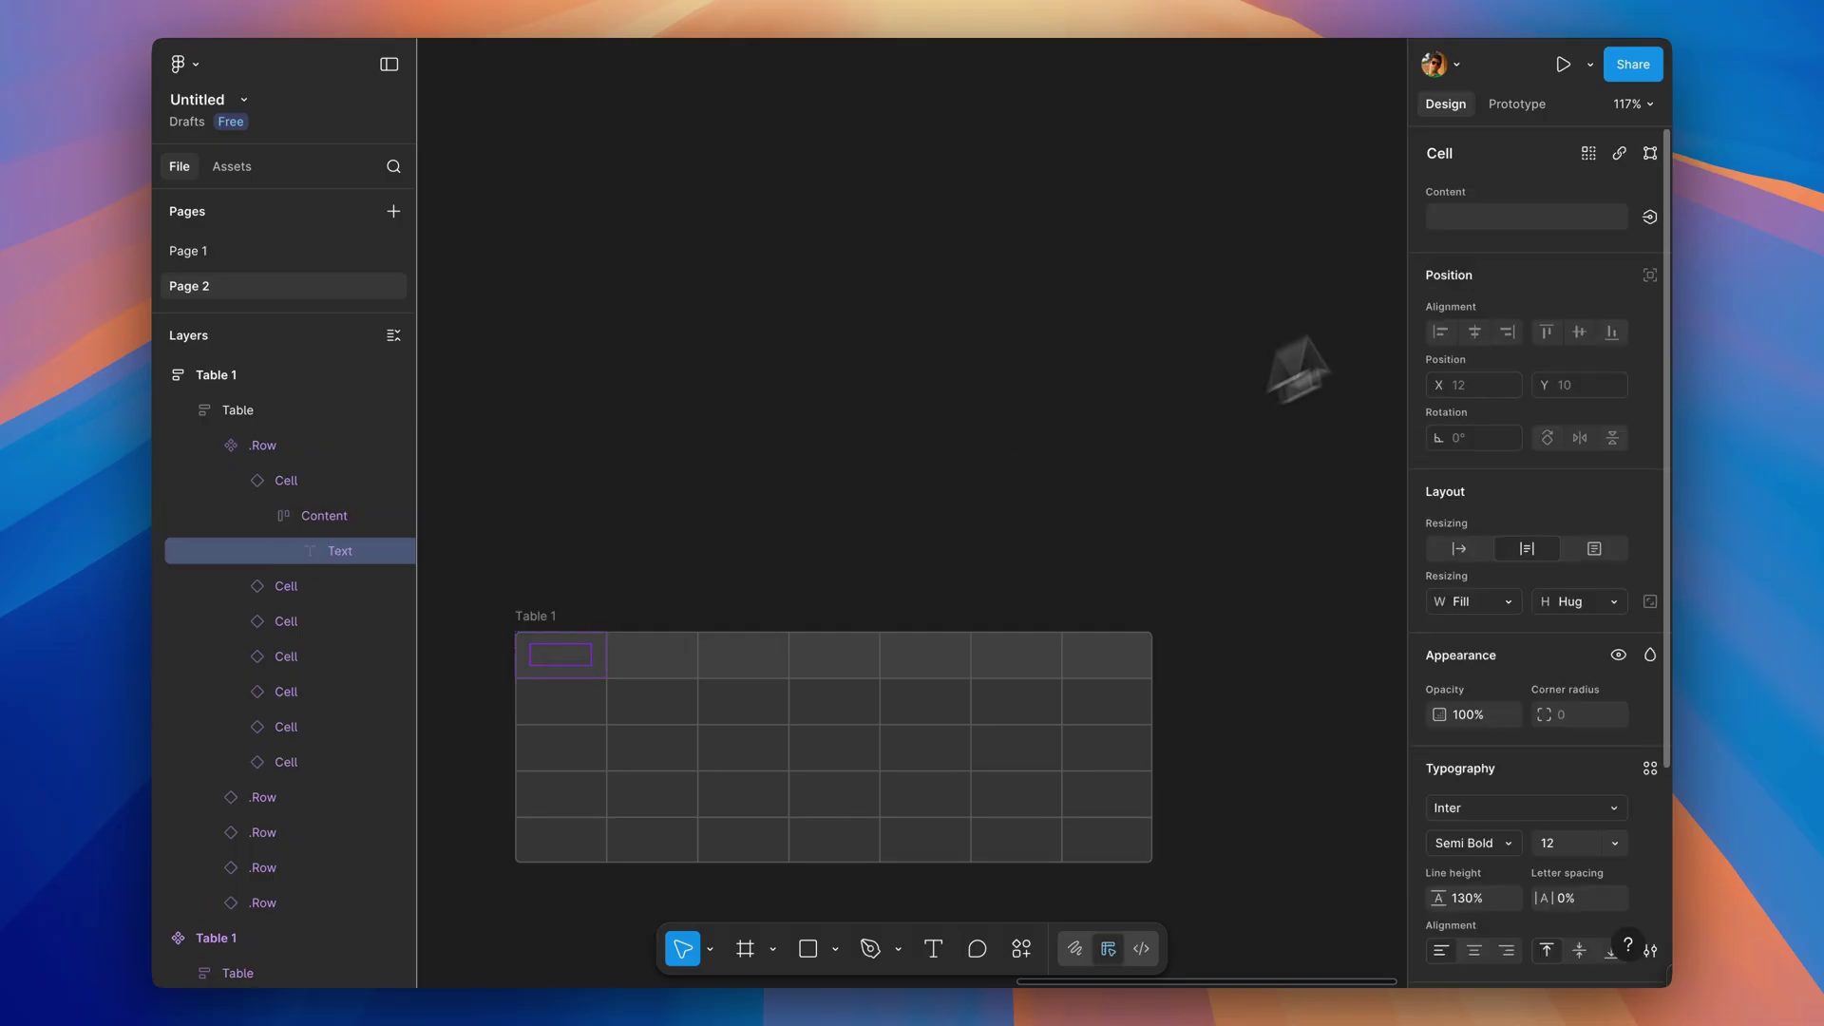
text(Name)
click(722, 655)
text(Email)
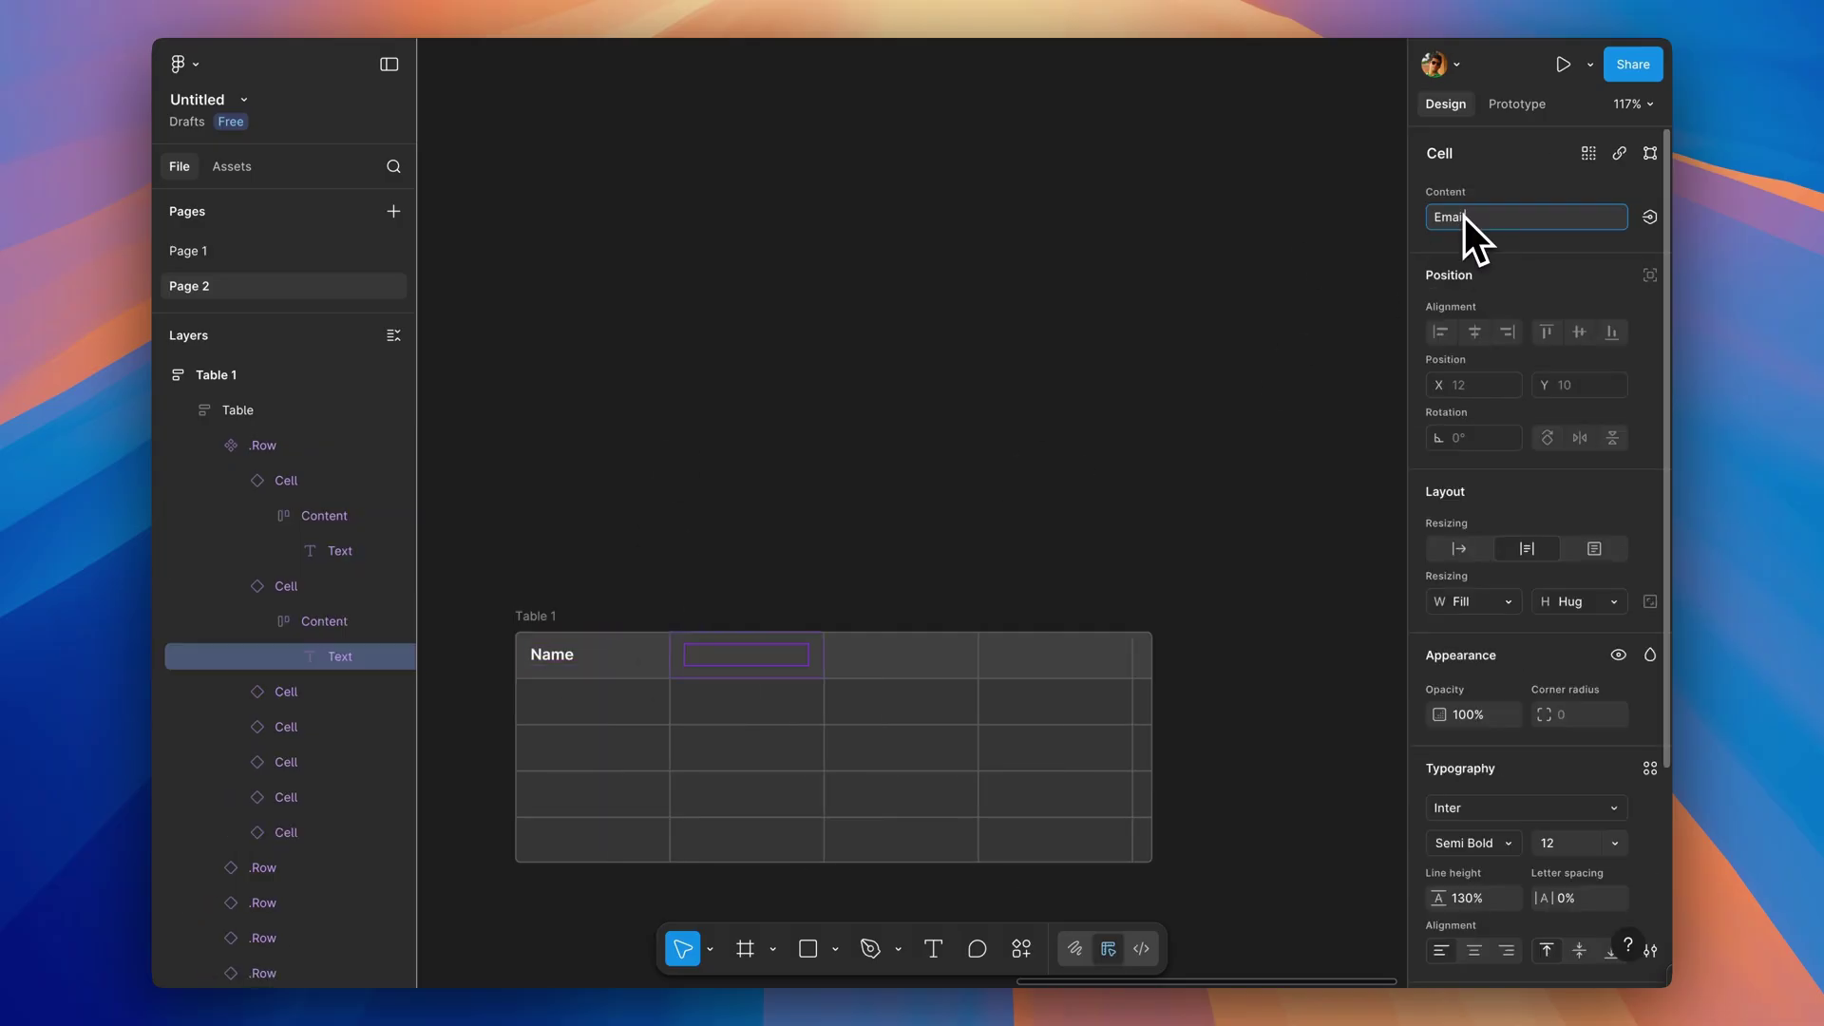
key(Return)
Widen Table 1 to the right and move it above the template components.
click(589, 722)
click(535, 615)
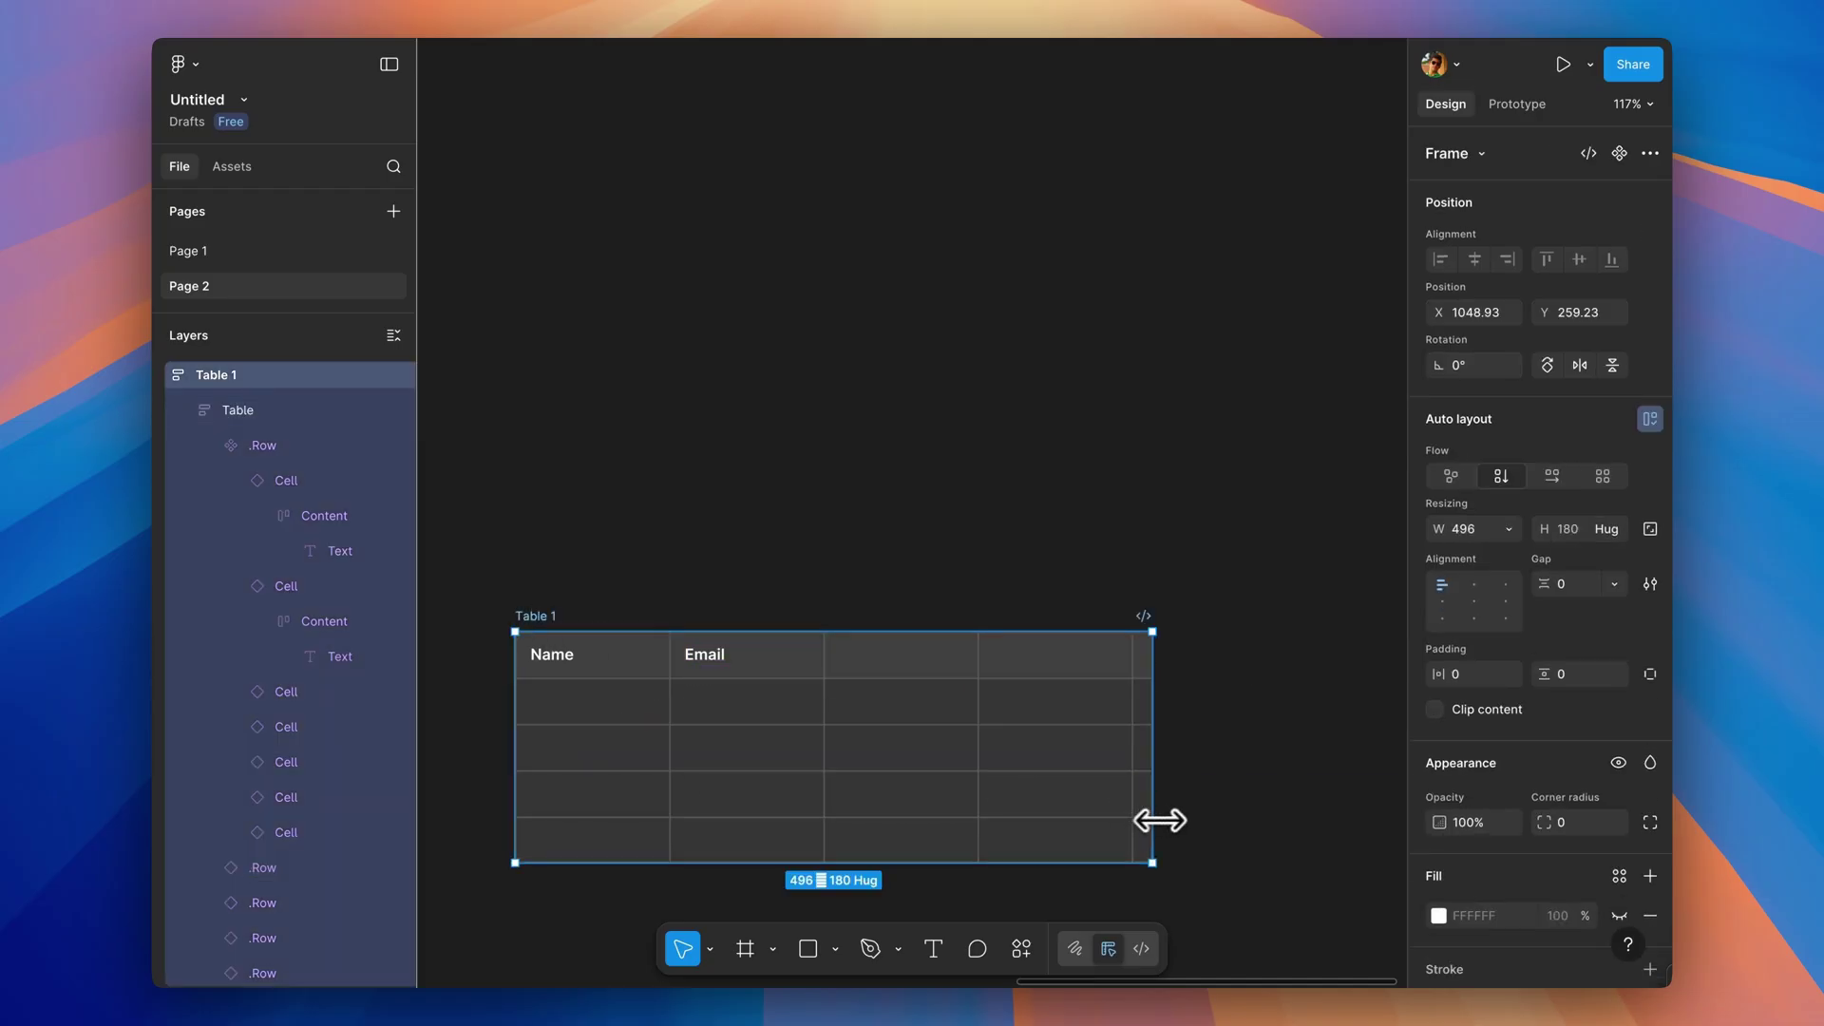
scroll(1330, 818, down, 5)
drag(1154, 818, 1245, 842)
scroll(1125, 830, left, 7)
scroll(1124, 830, down, 3)
drag(1294, 744, 725, 472)
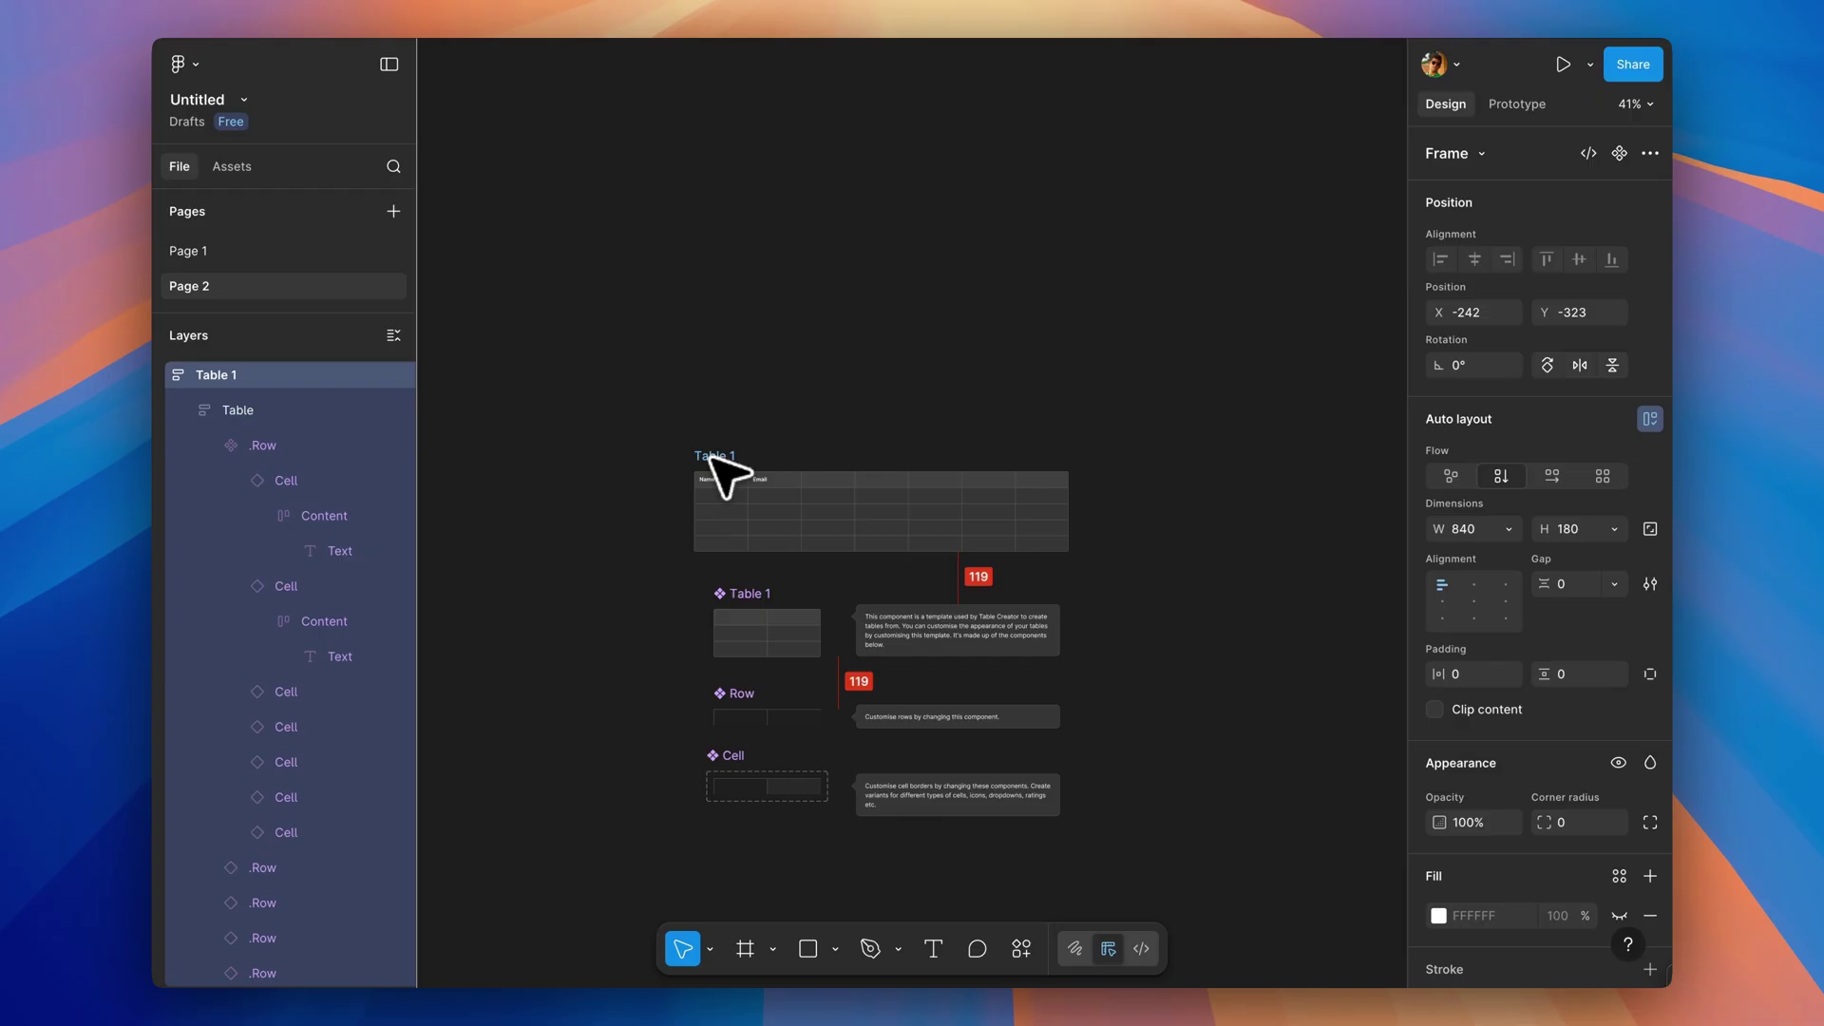
scroll(741, 691, up, 5)
click(780, 756)
scroll(826, 771, down, 3)
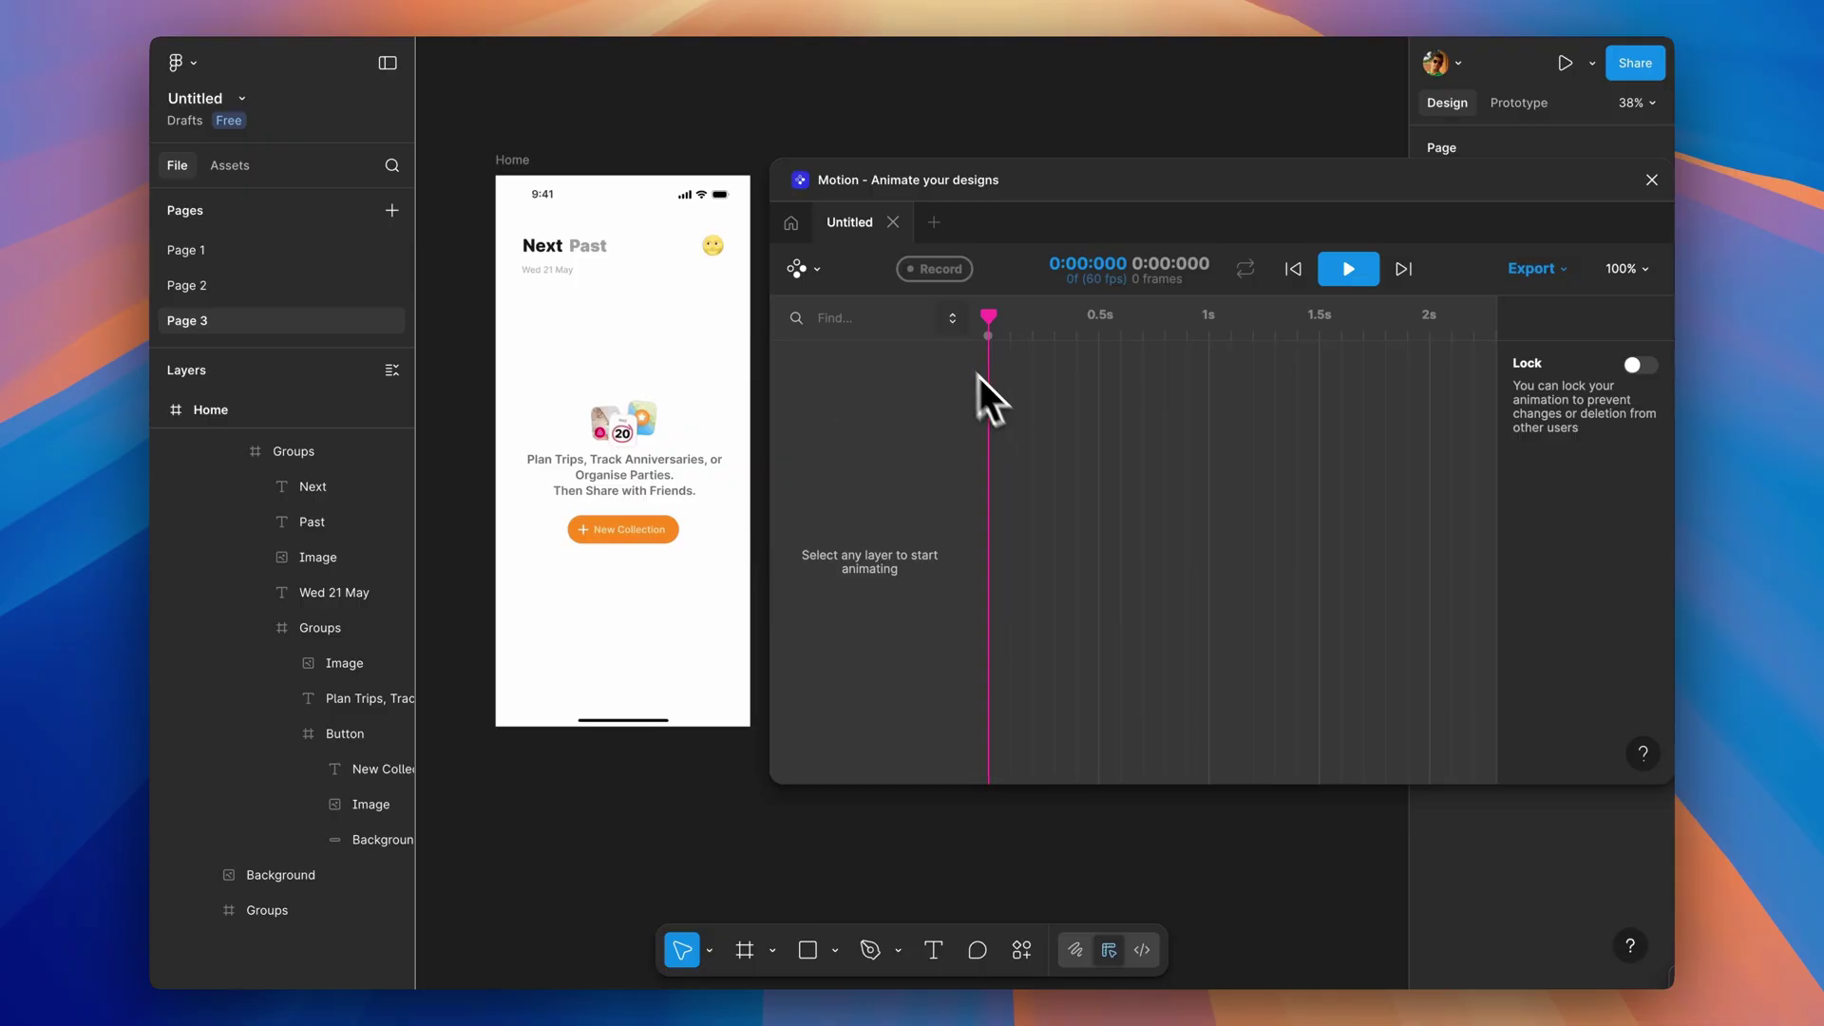
Record the image, Plan Trips text and button shifting down about 27 px by 0.26s.
click(934, 270)
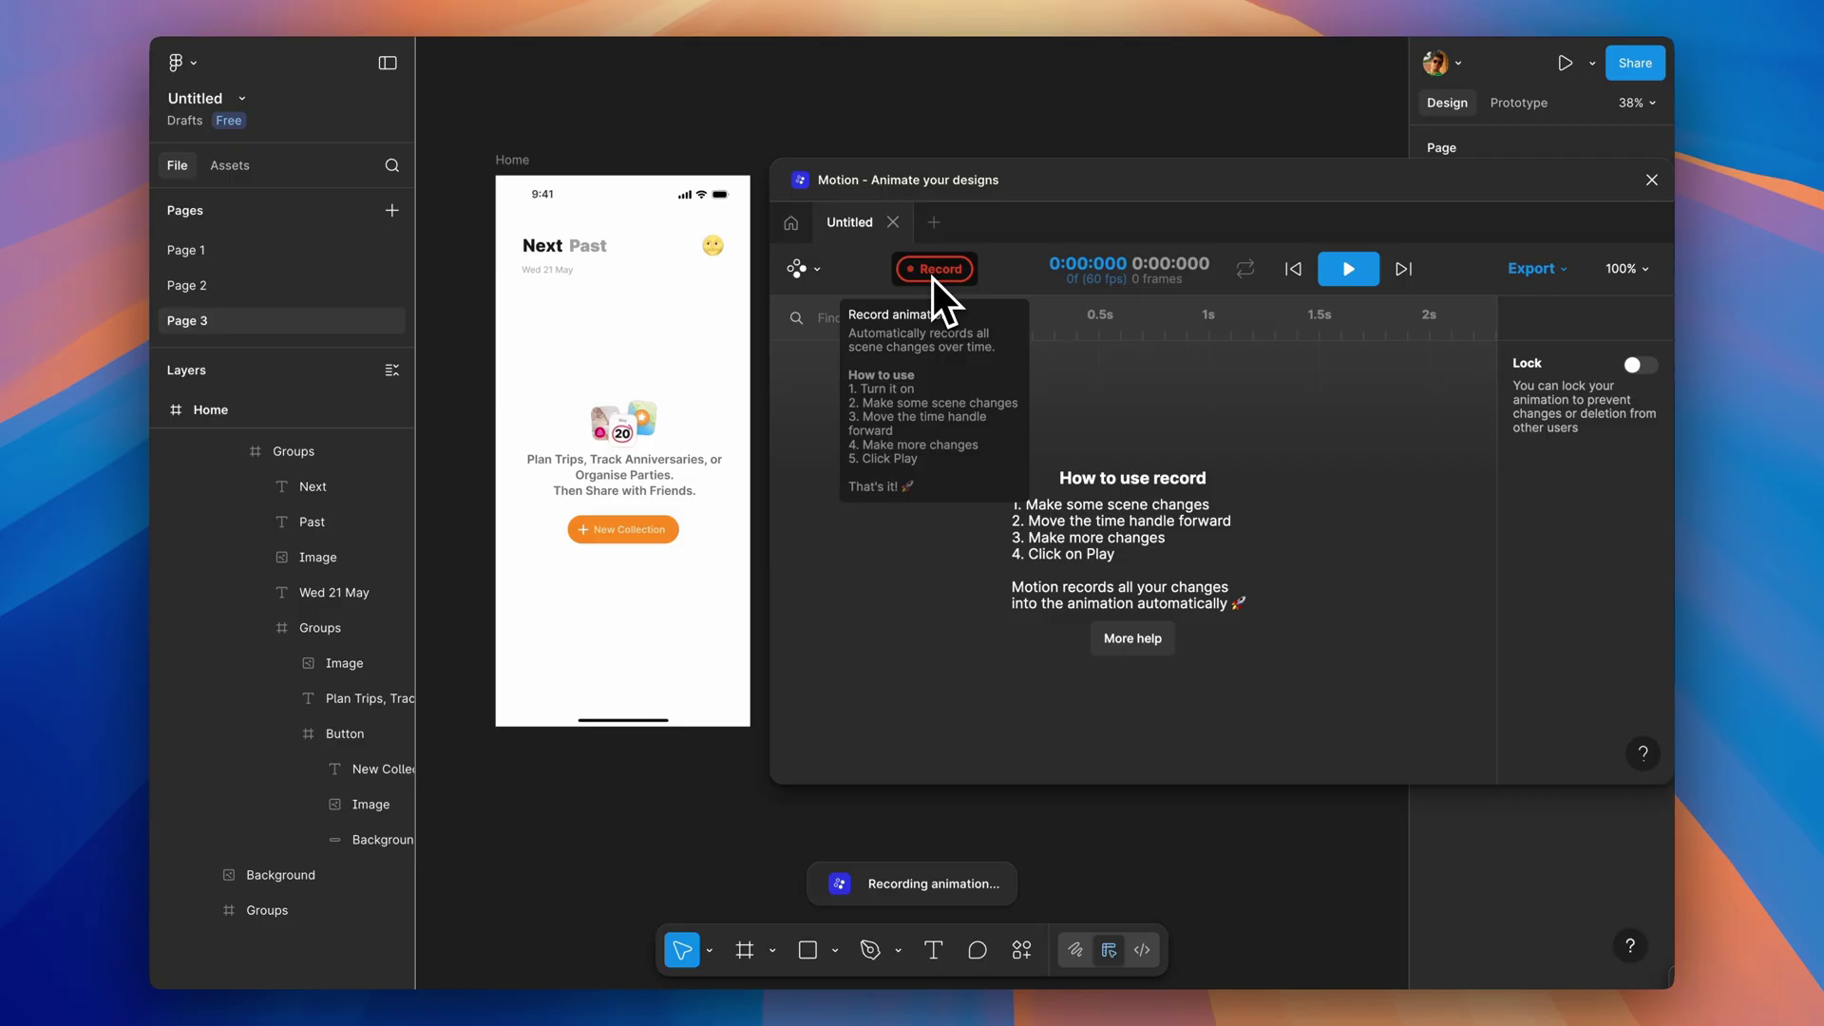
click(613, 530)
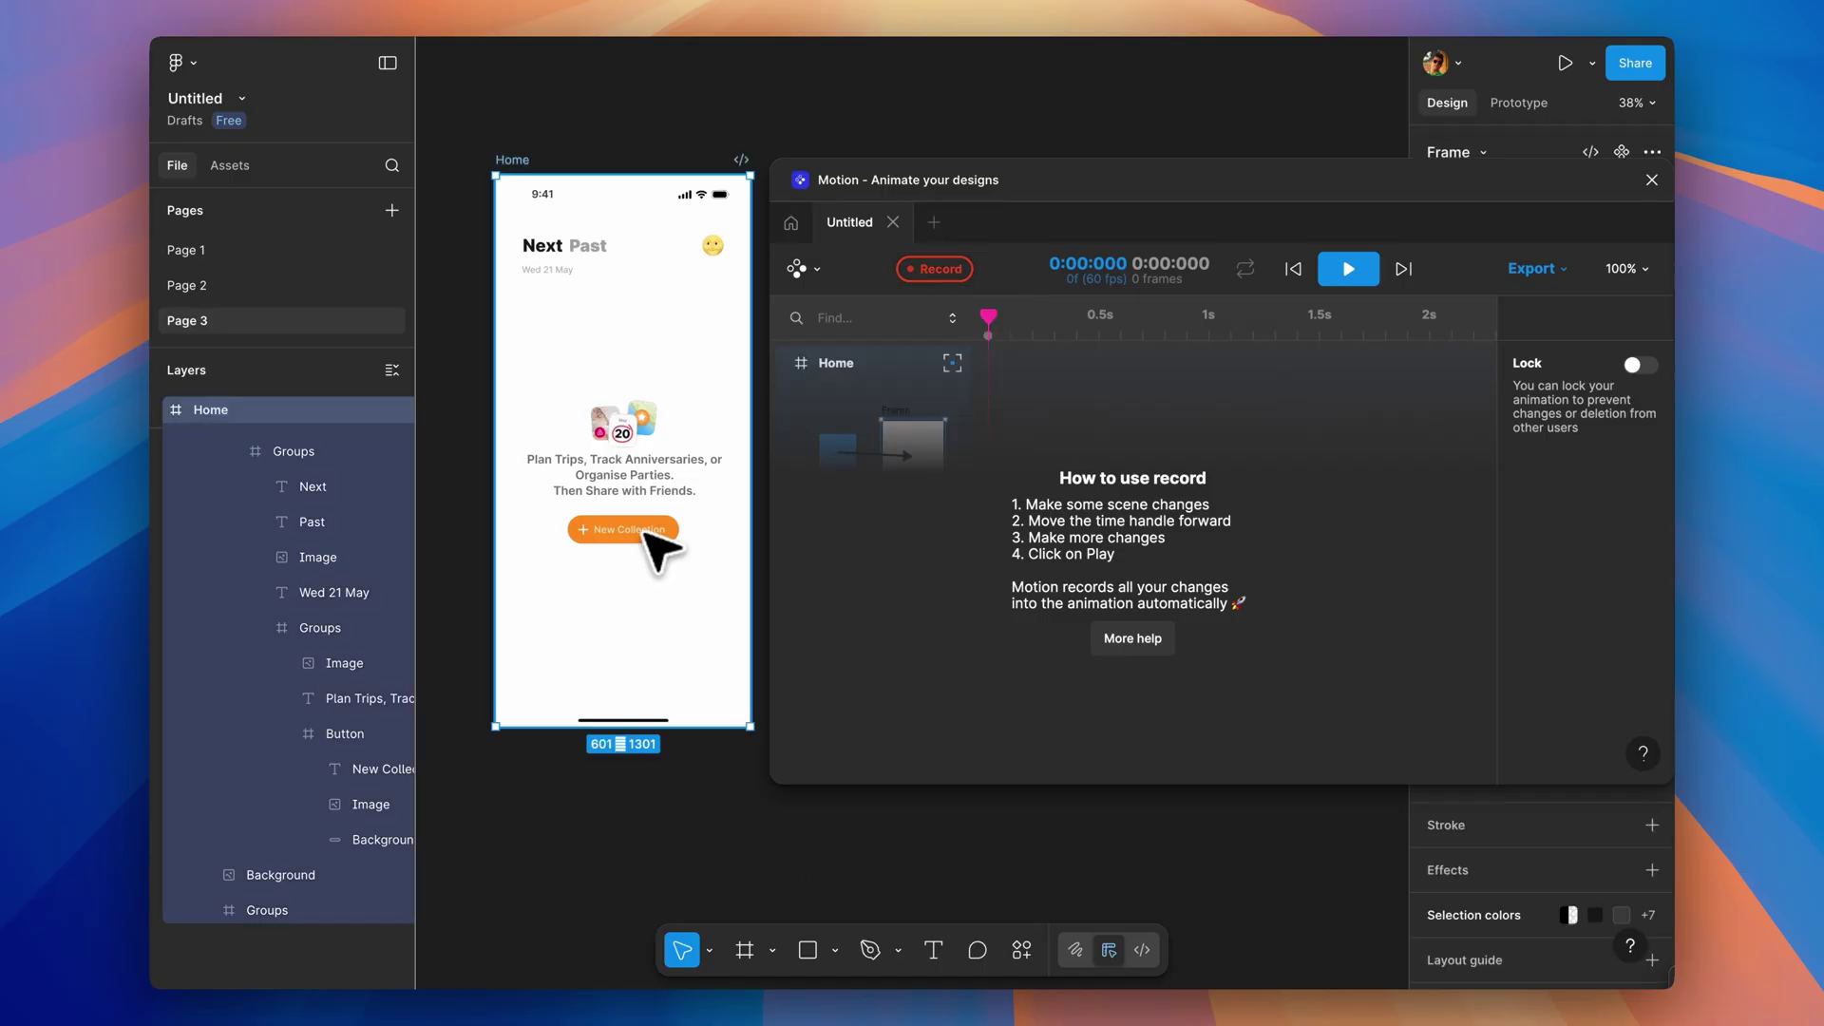
shift+click(655, 480)
shift+click(643, 423)
drag(643, 423, 653, 458)
drag(988, 316, 1046, 317)
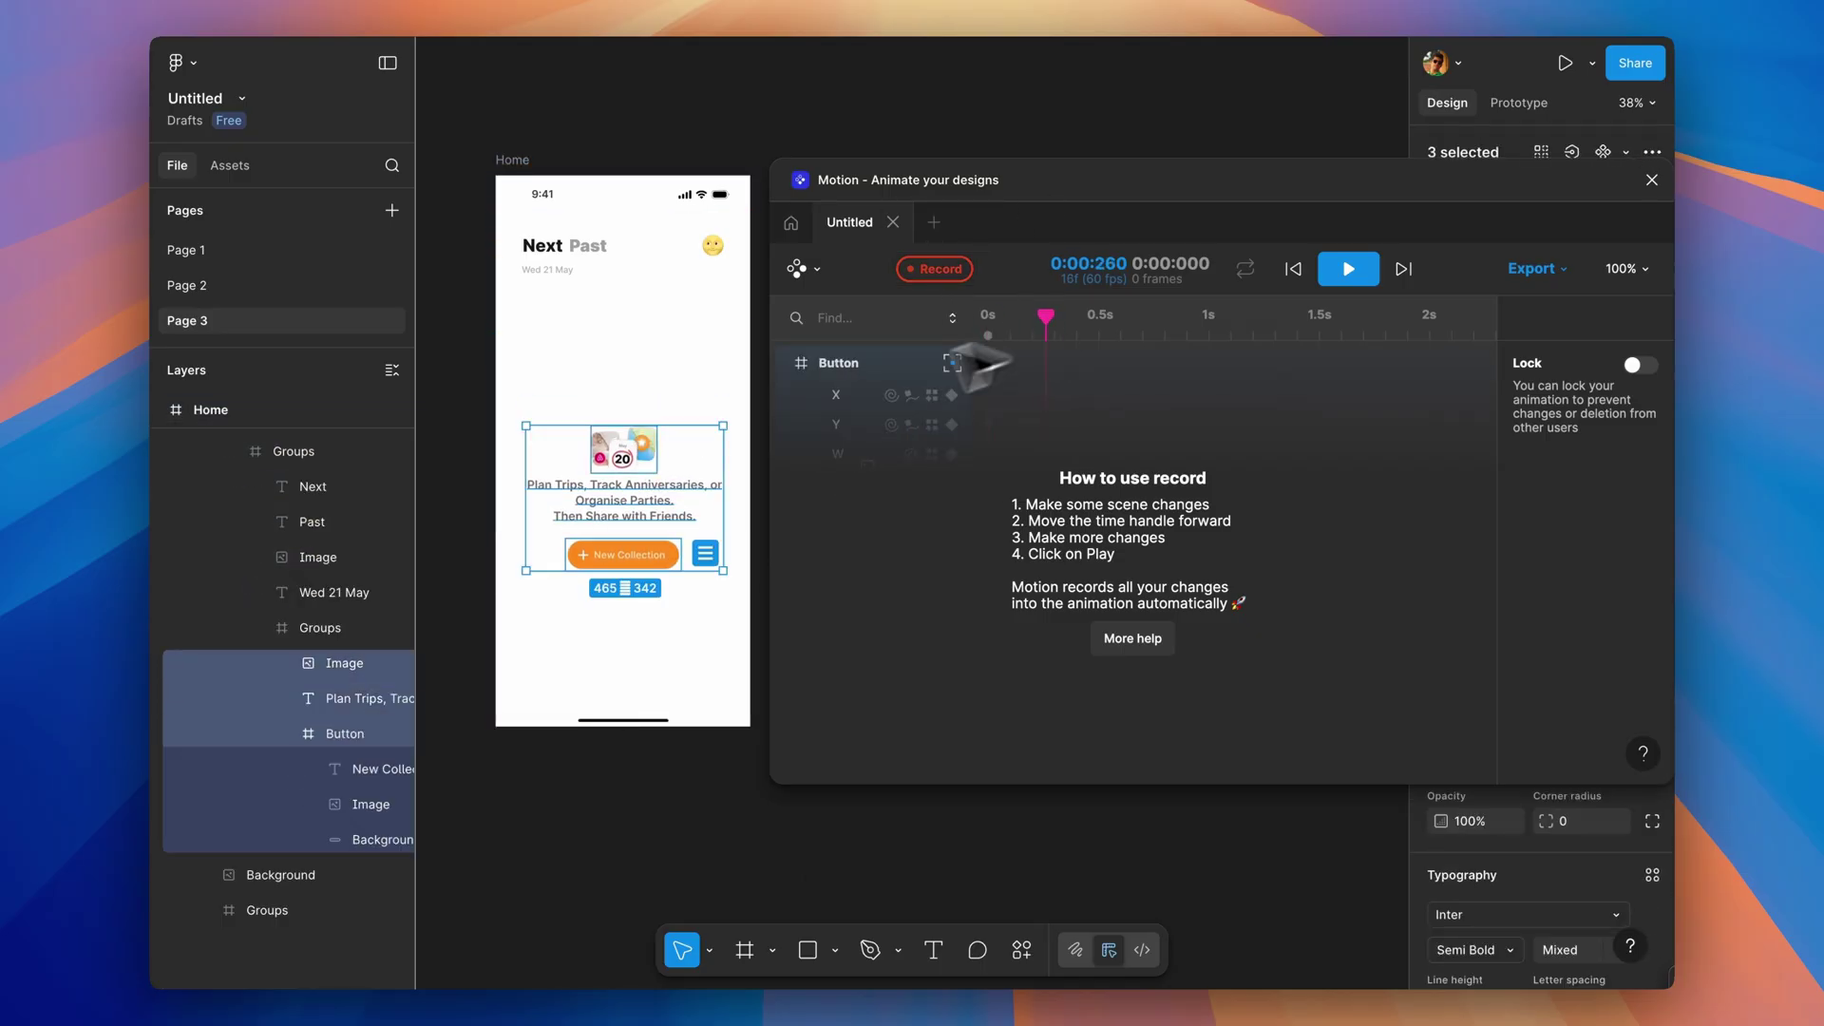
click(622, 442)
click(646, 494)
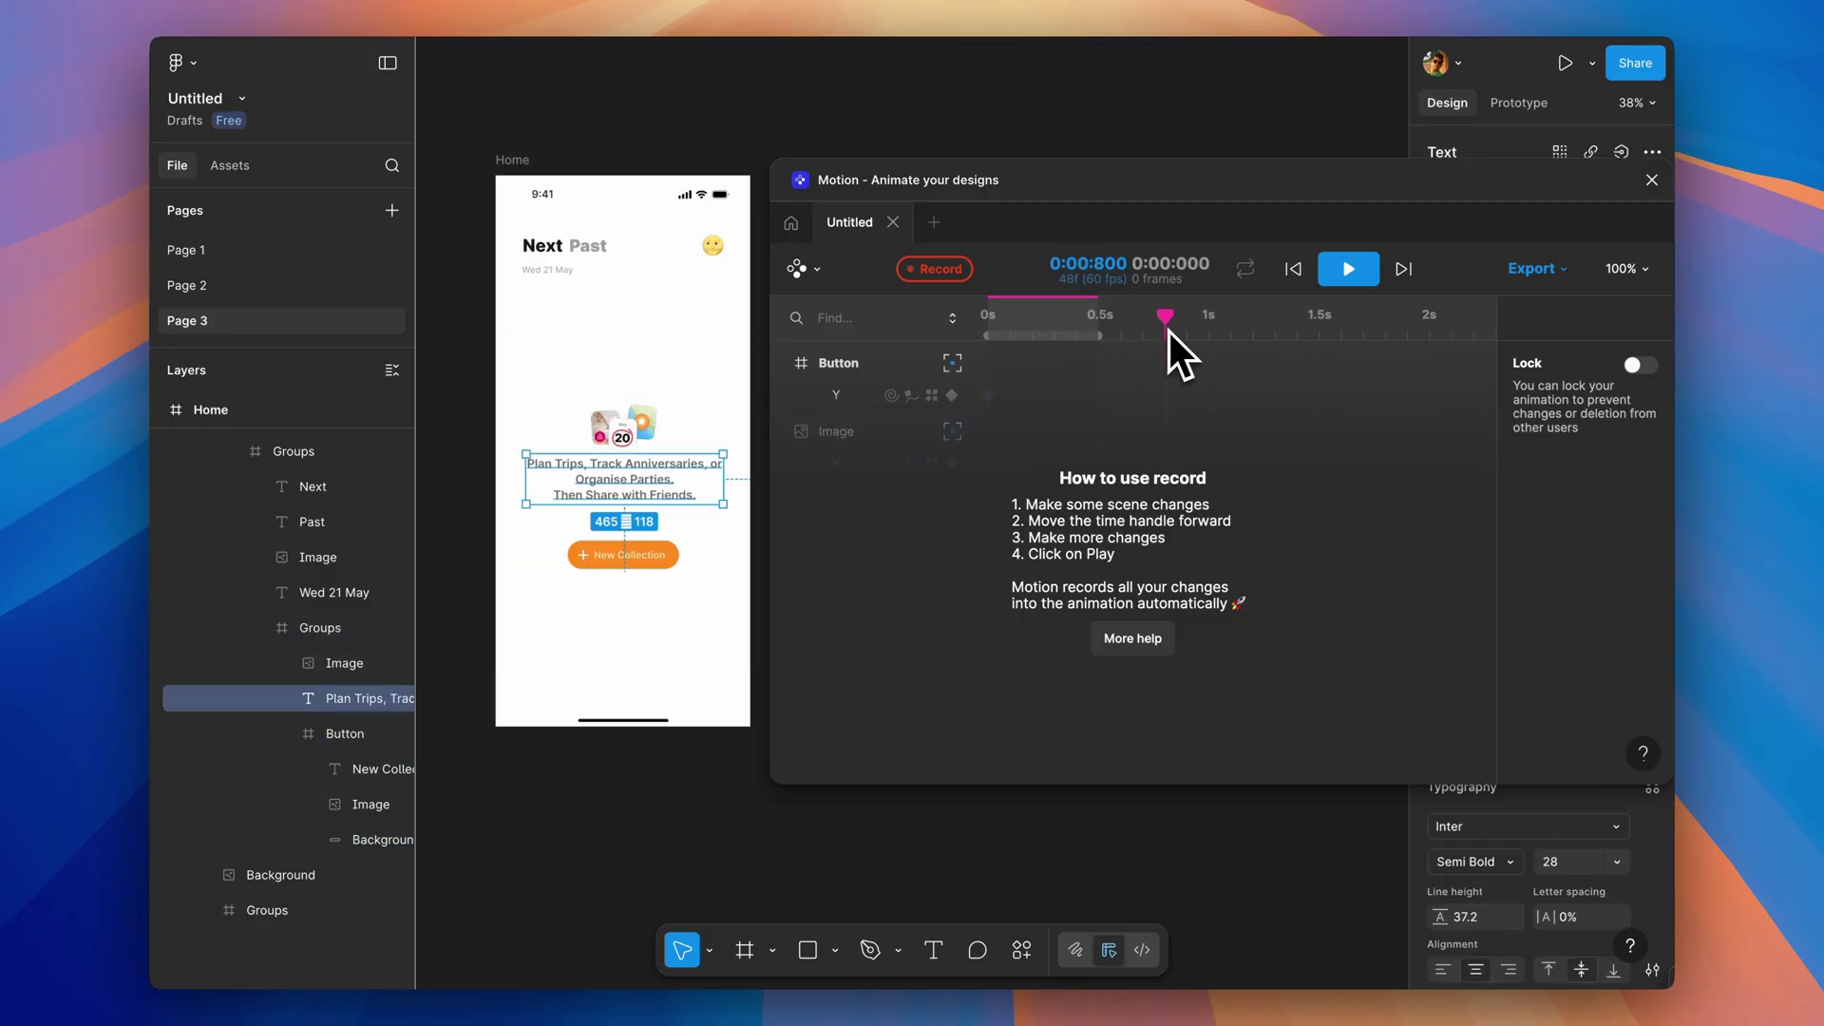
click(611, 550)
Delay the text to 0.5–1s and the button to 1–1.8s, preview, and view developer export formats.
click(967, 470)
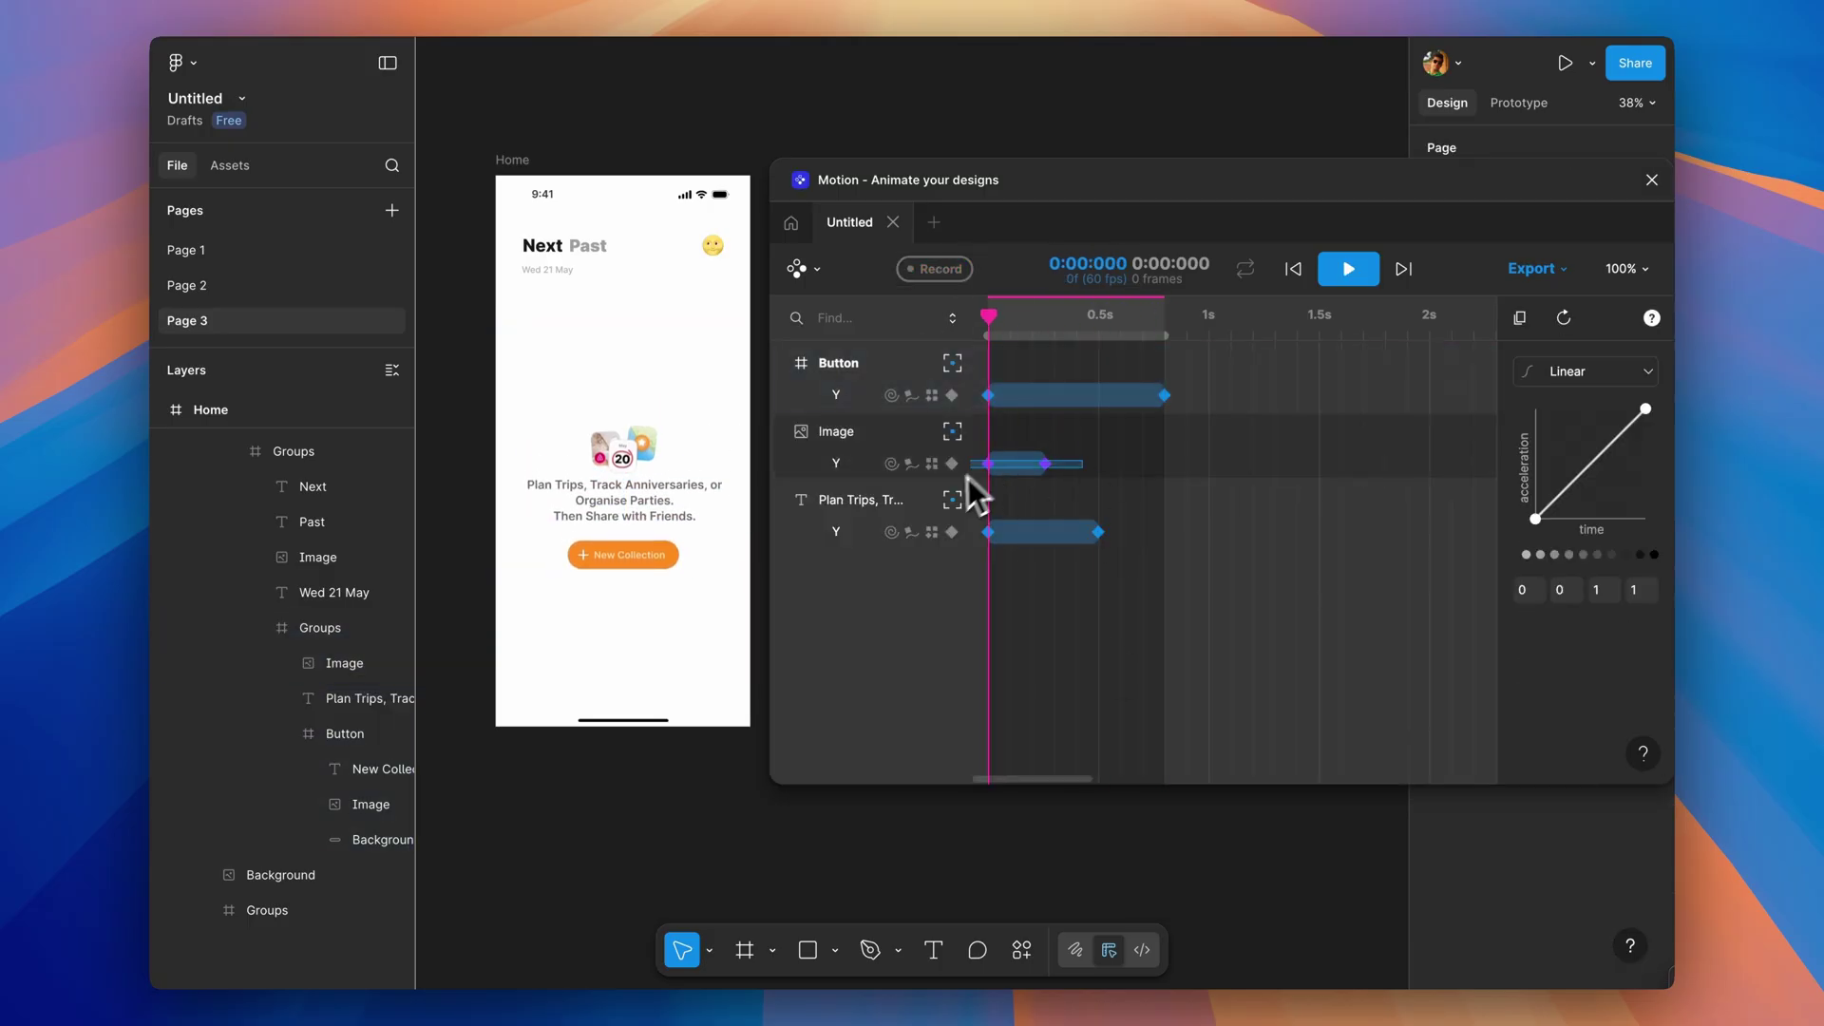
key(space)
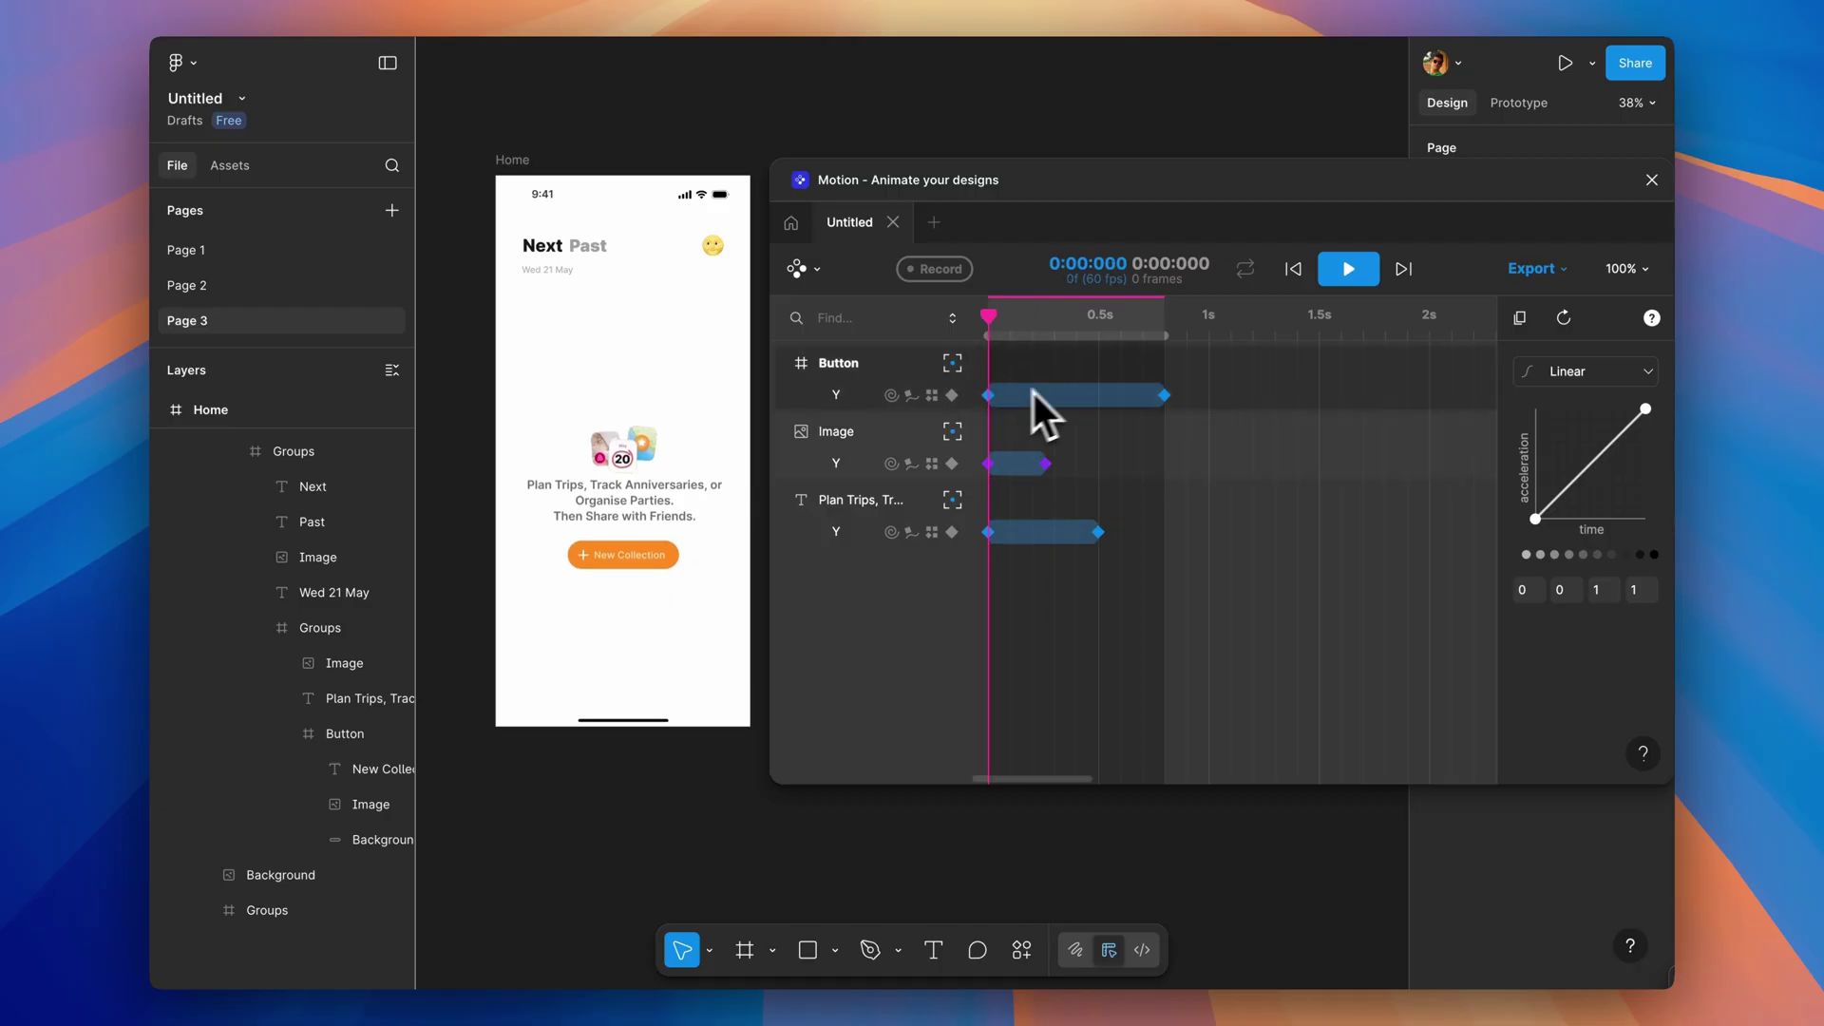
drag(1042, 532, 1153, 532)
drag(1214, 378, 929, 418)
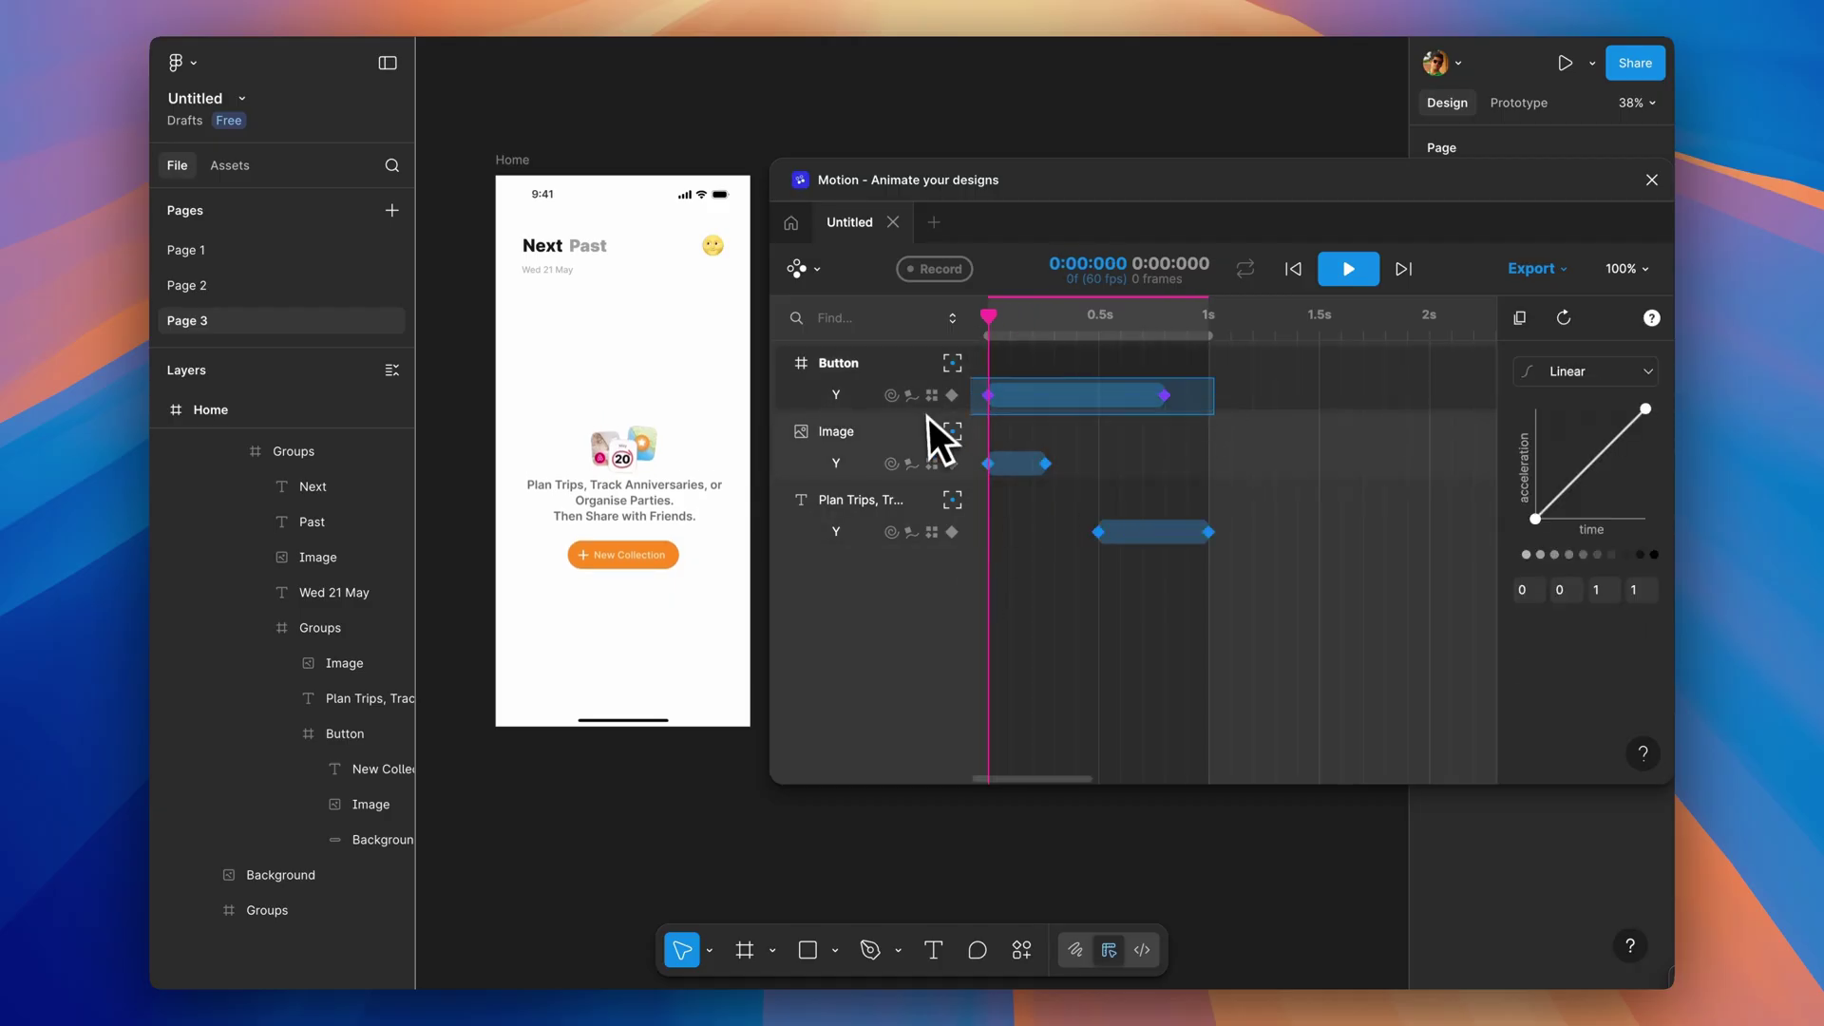
key(shift+Right)
key(space)
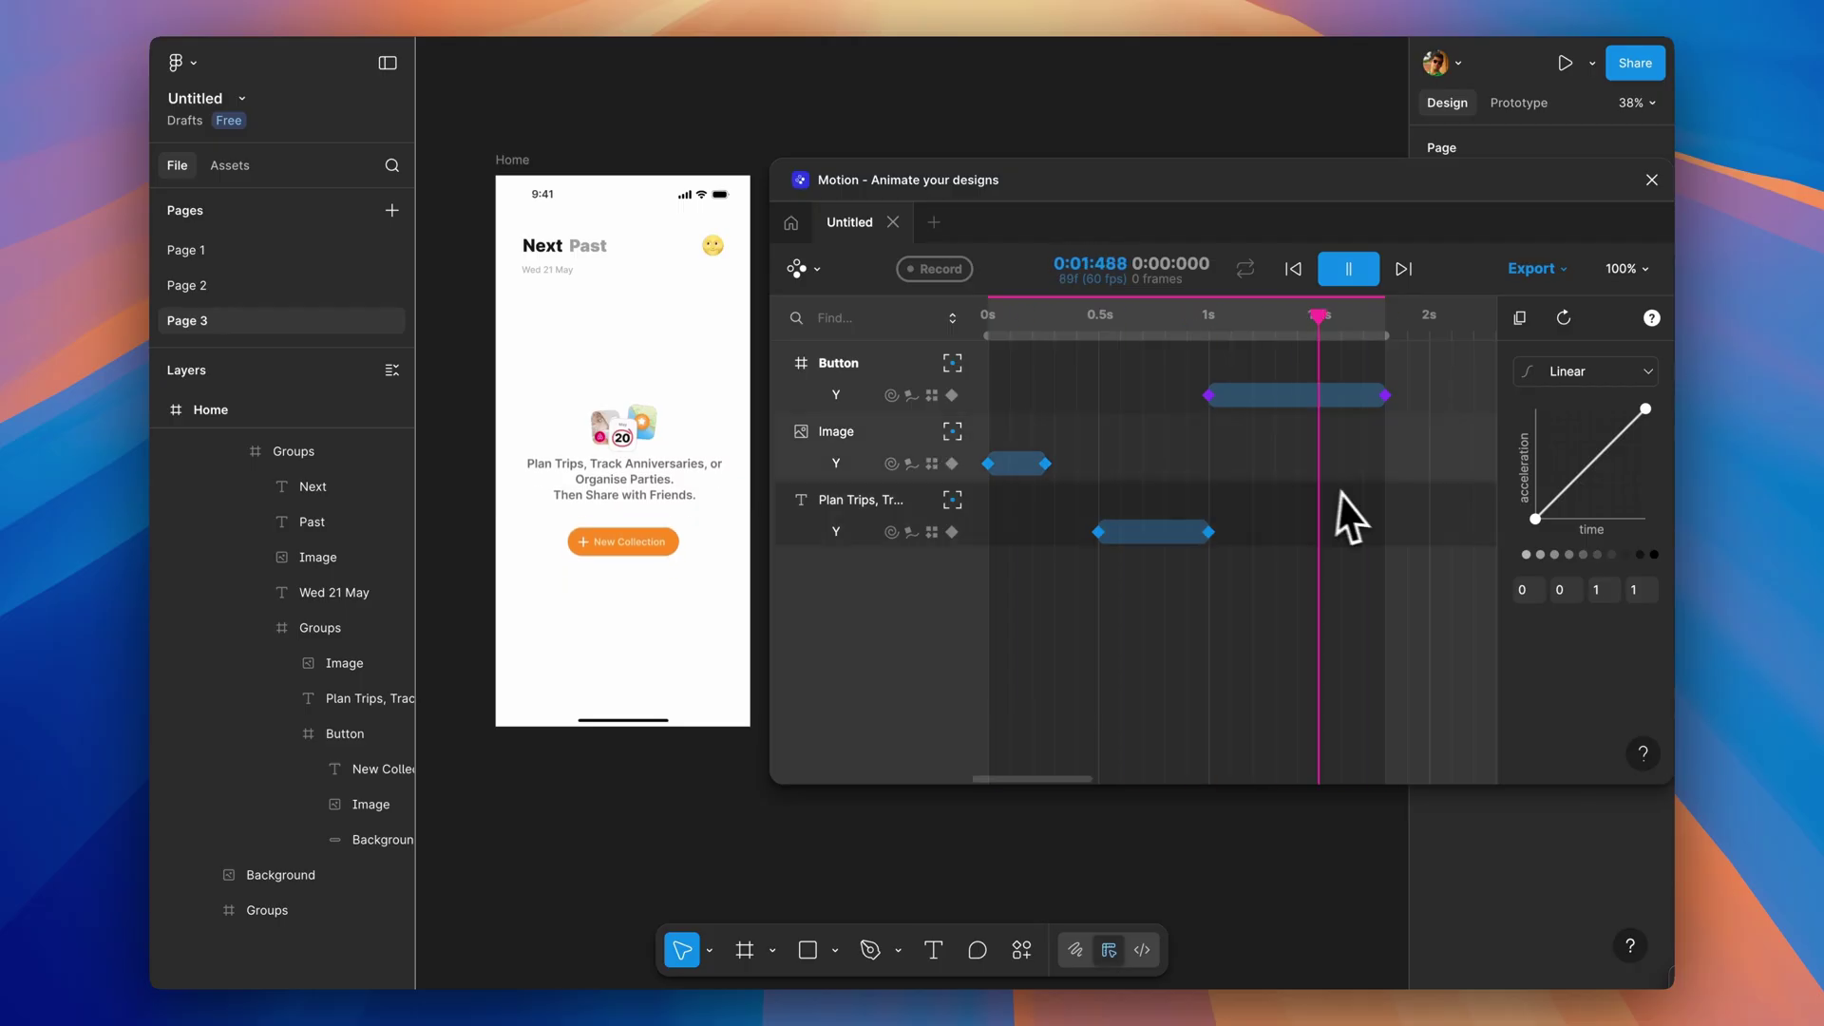
click(1596, 372)
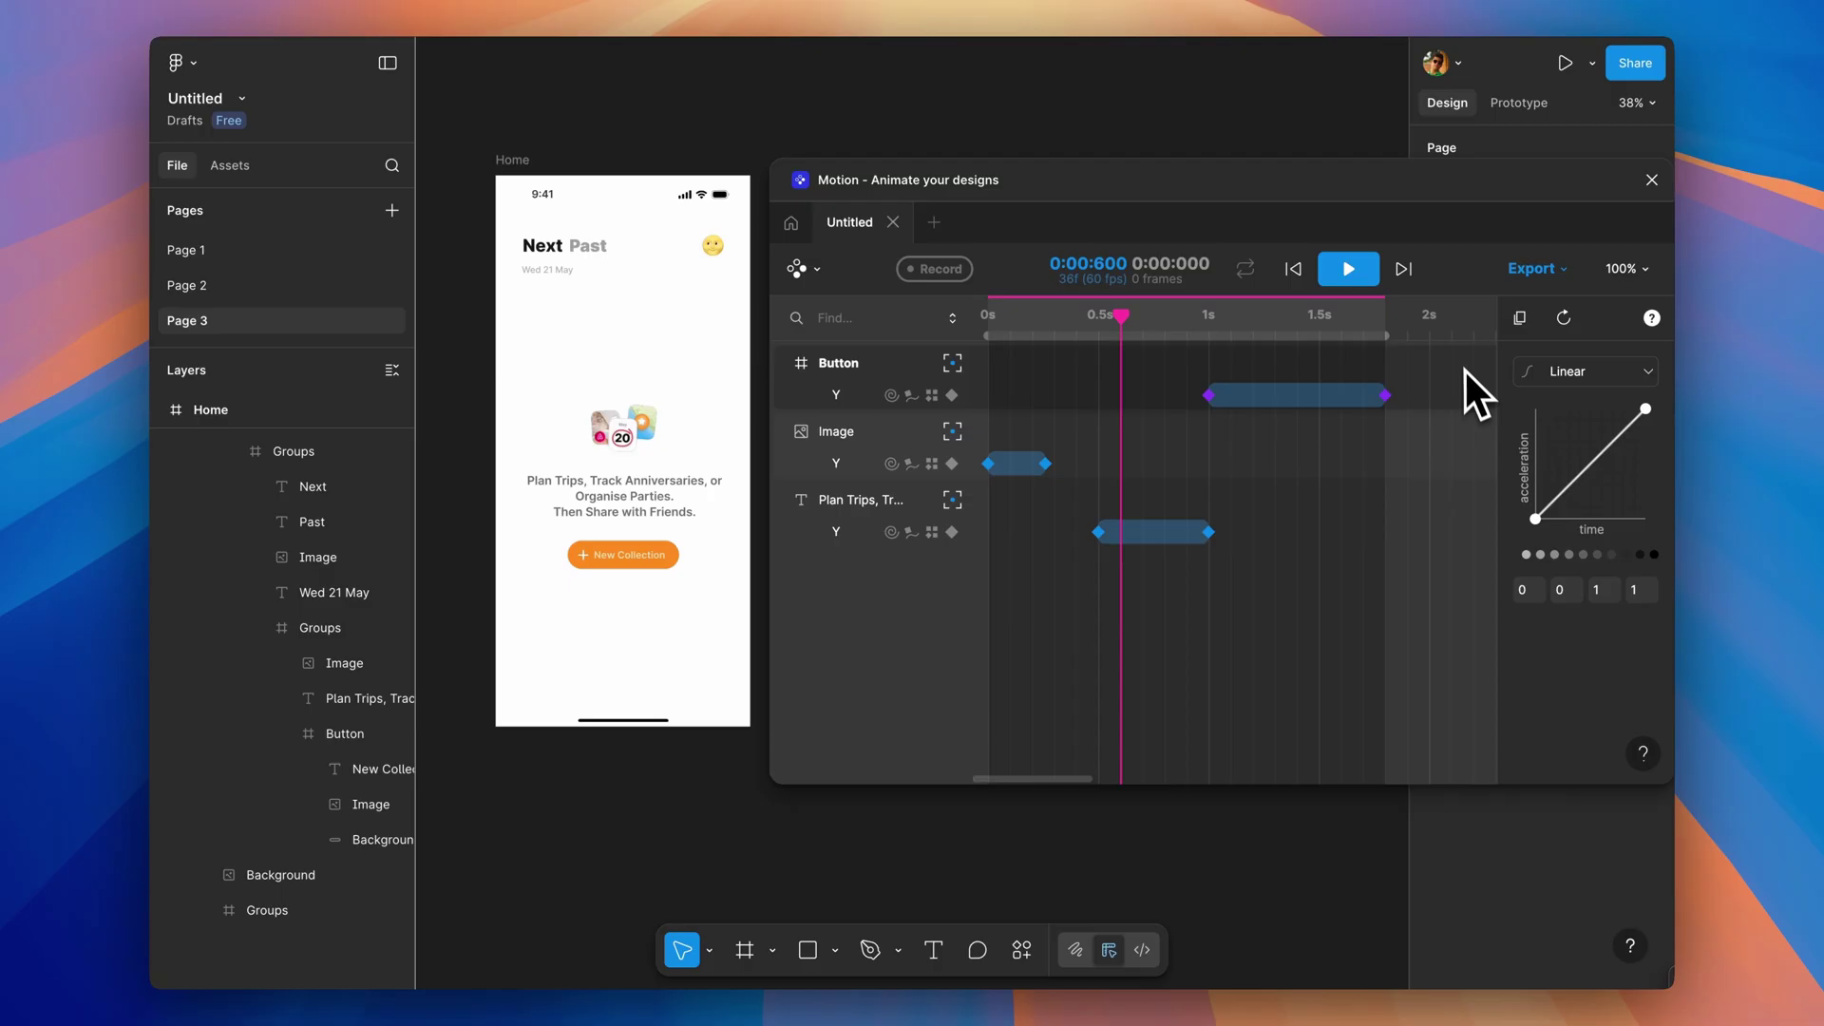
click(1535, 269)
mouse_move(1463, 556)
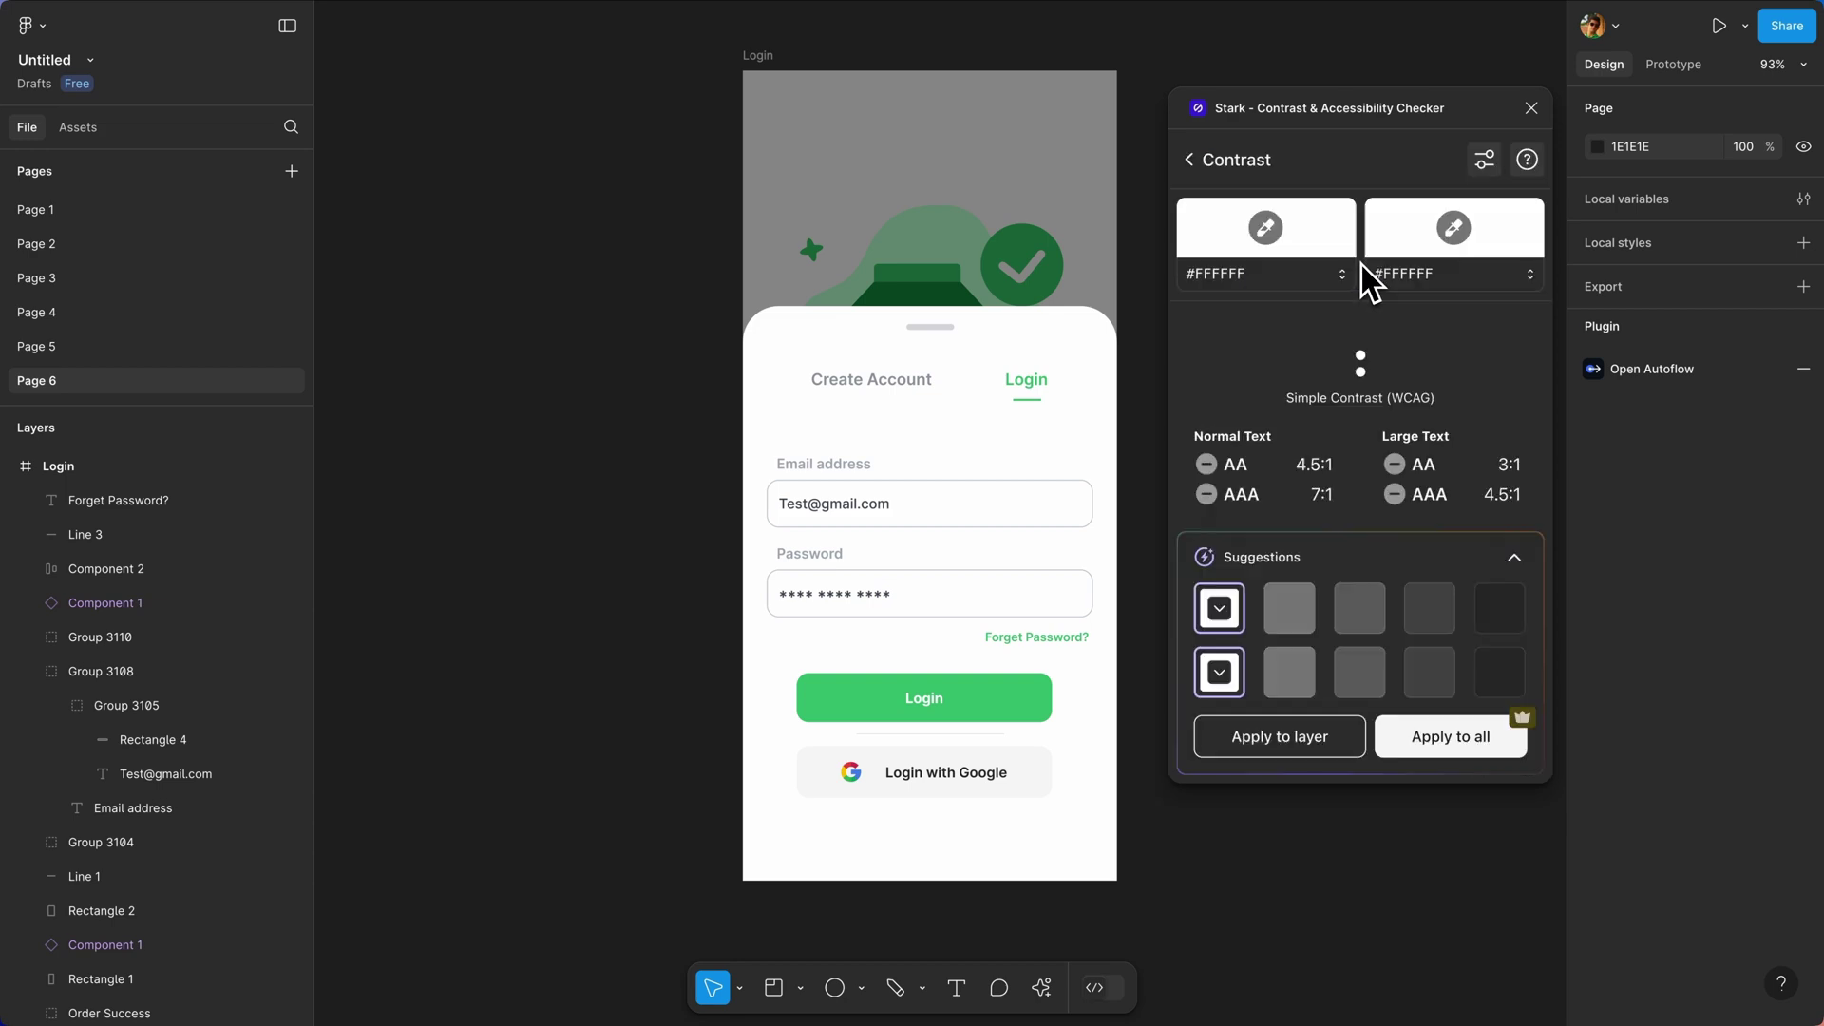
Check contrast of the Email label, sample email and Login label, then run the typography check.
double_click(825, 465)
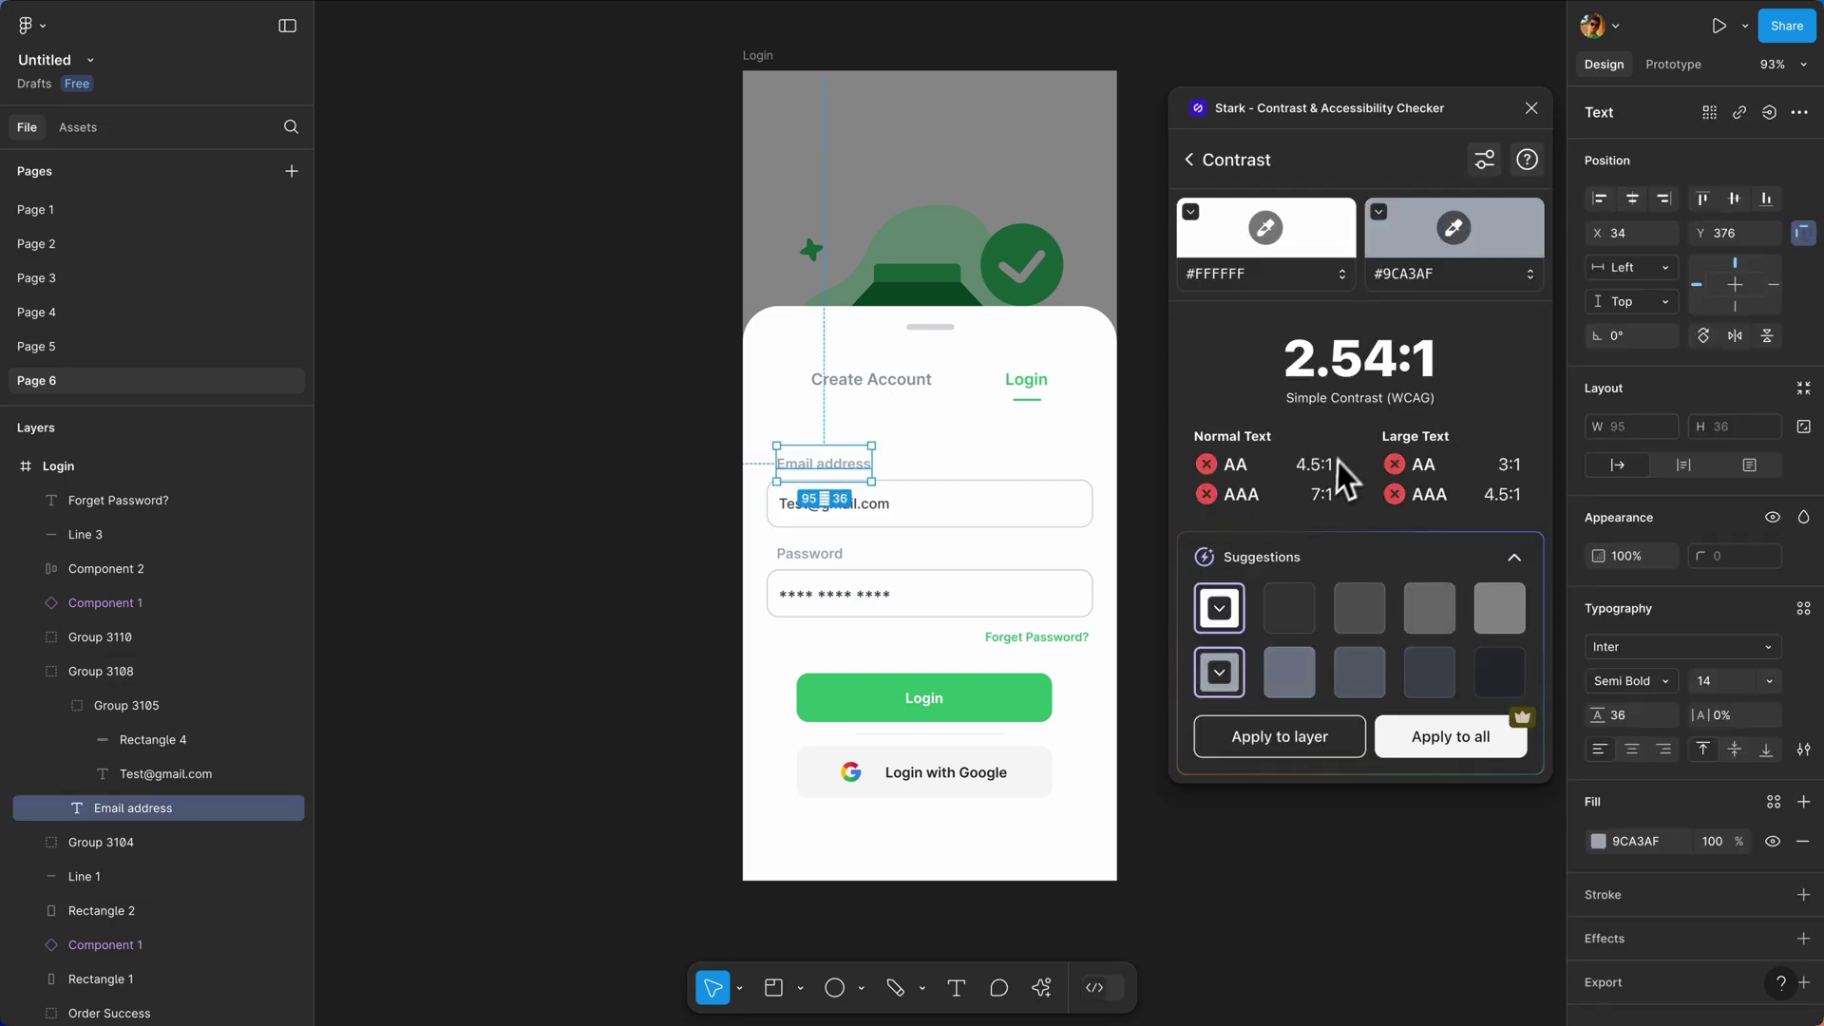
click(880, 503)
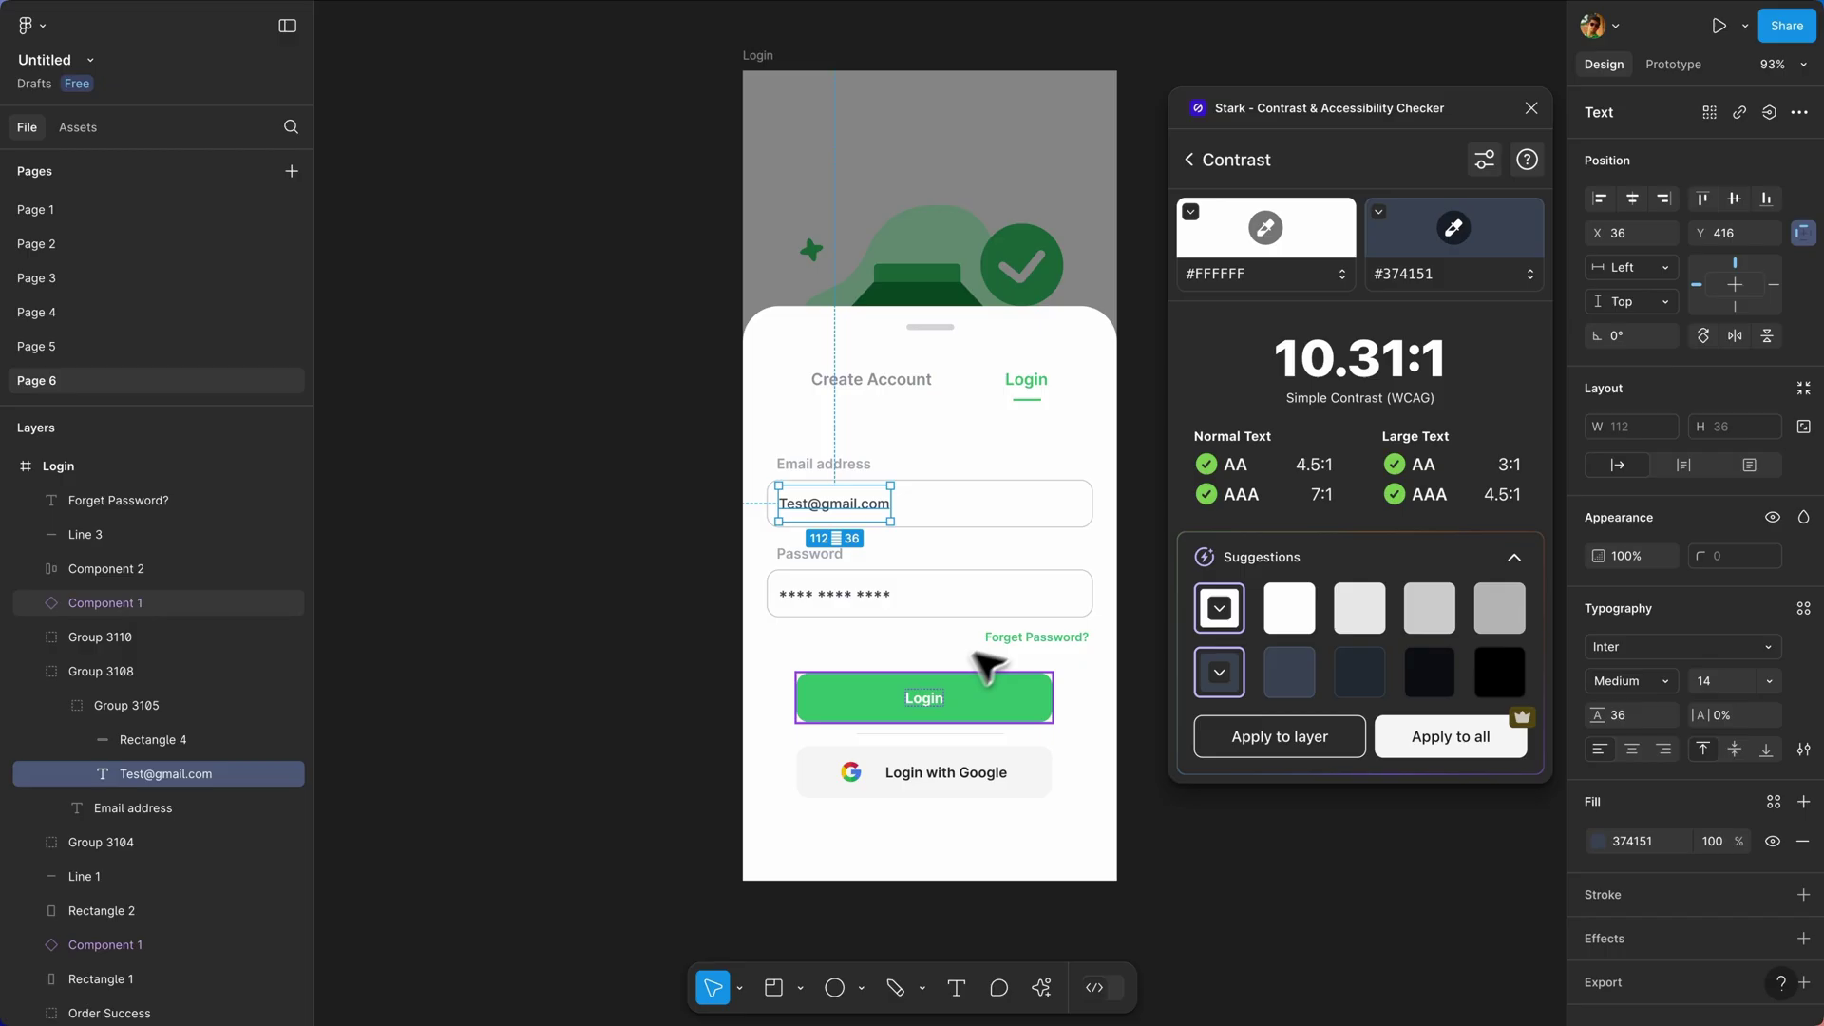
double_click(923, 698)
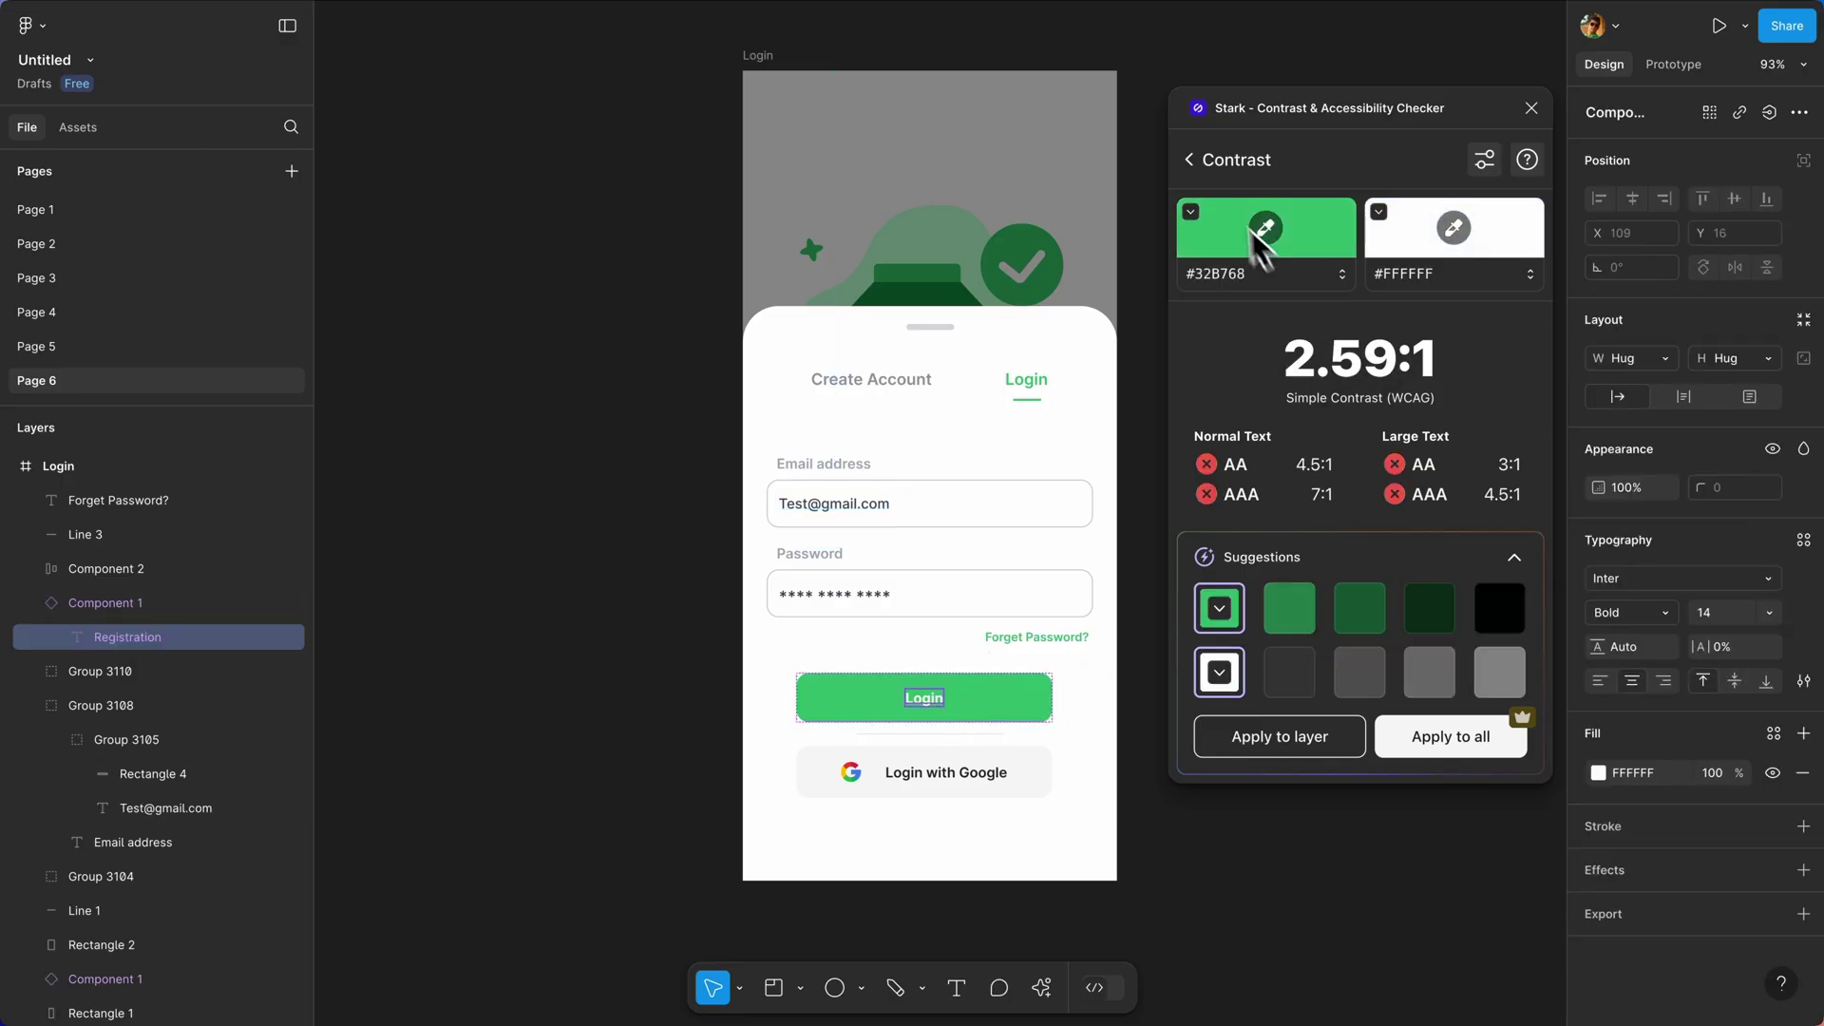
click(1189, 160)
click(1264, 308)
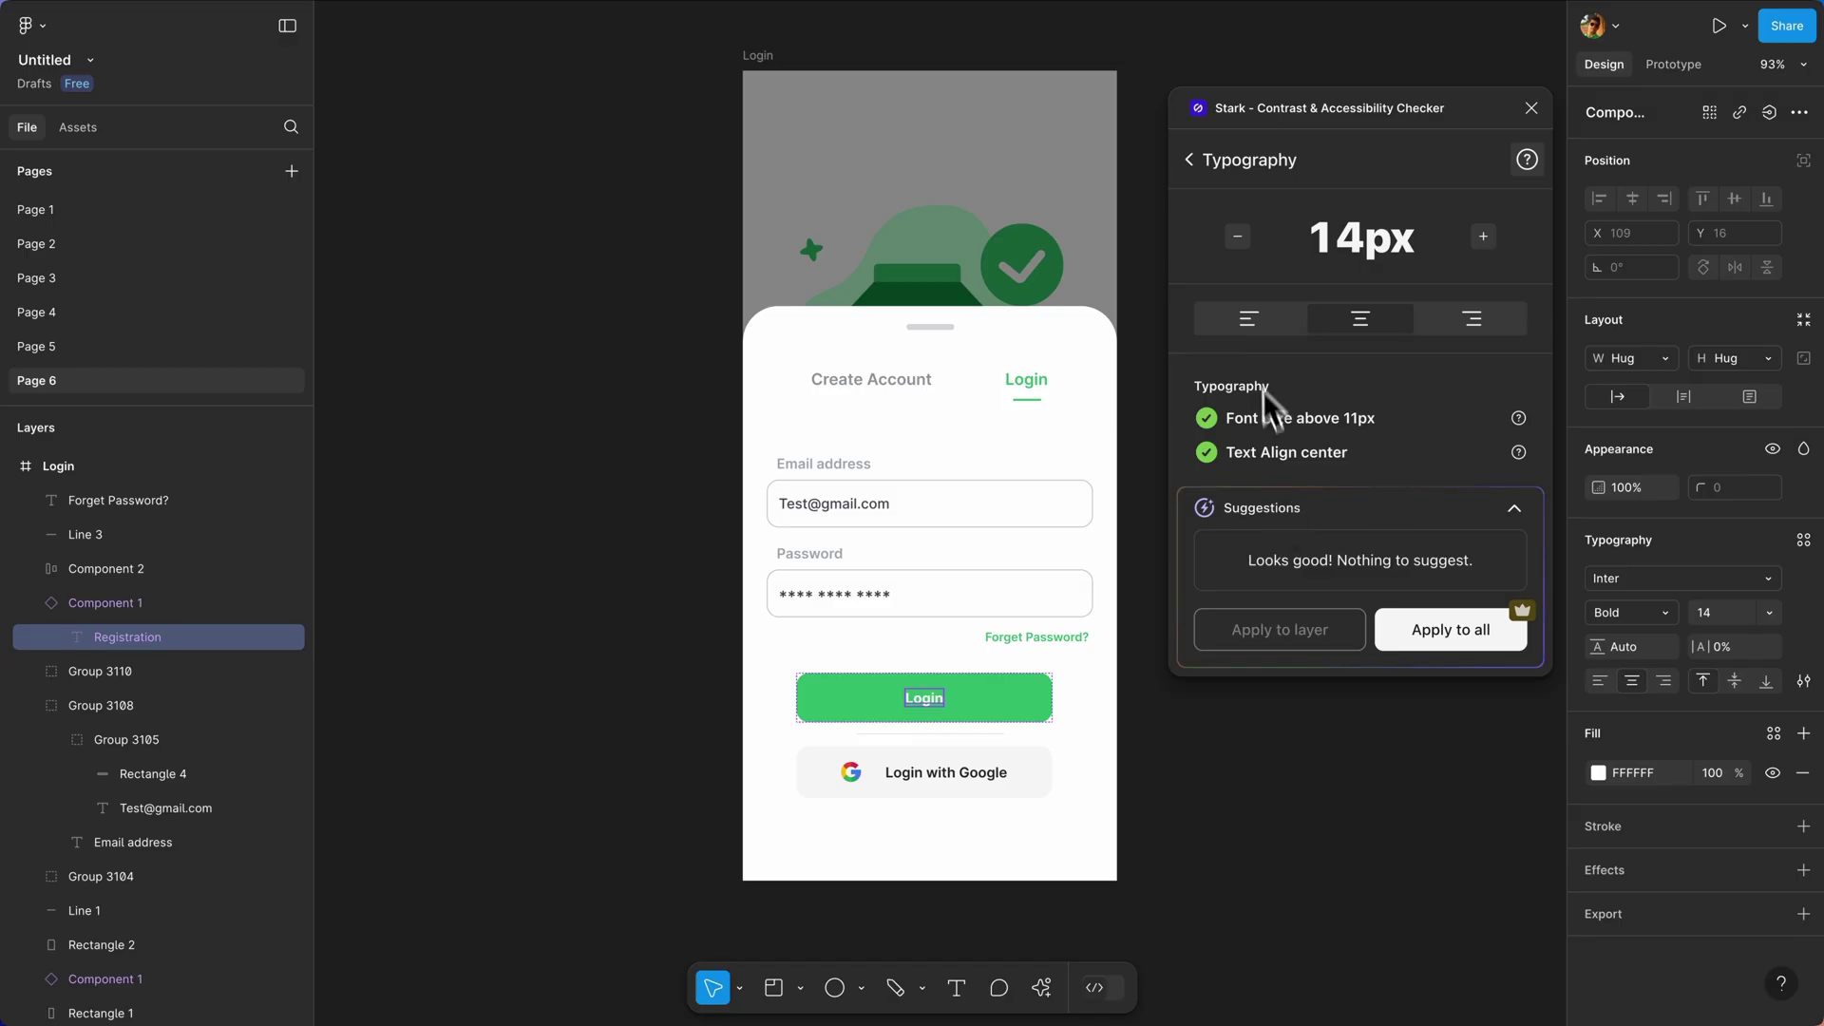
Run the touch target size check on the green Login button.
click(1193, 163)
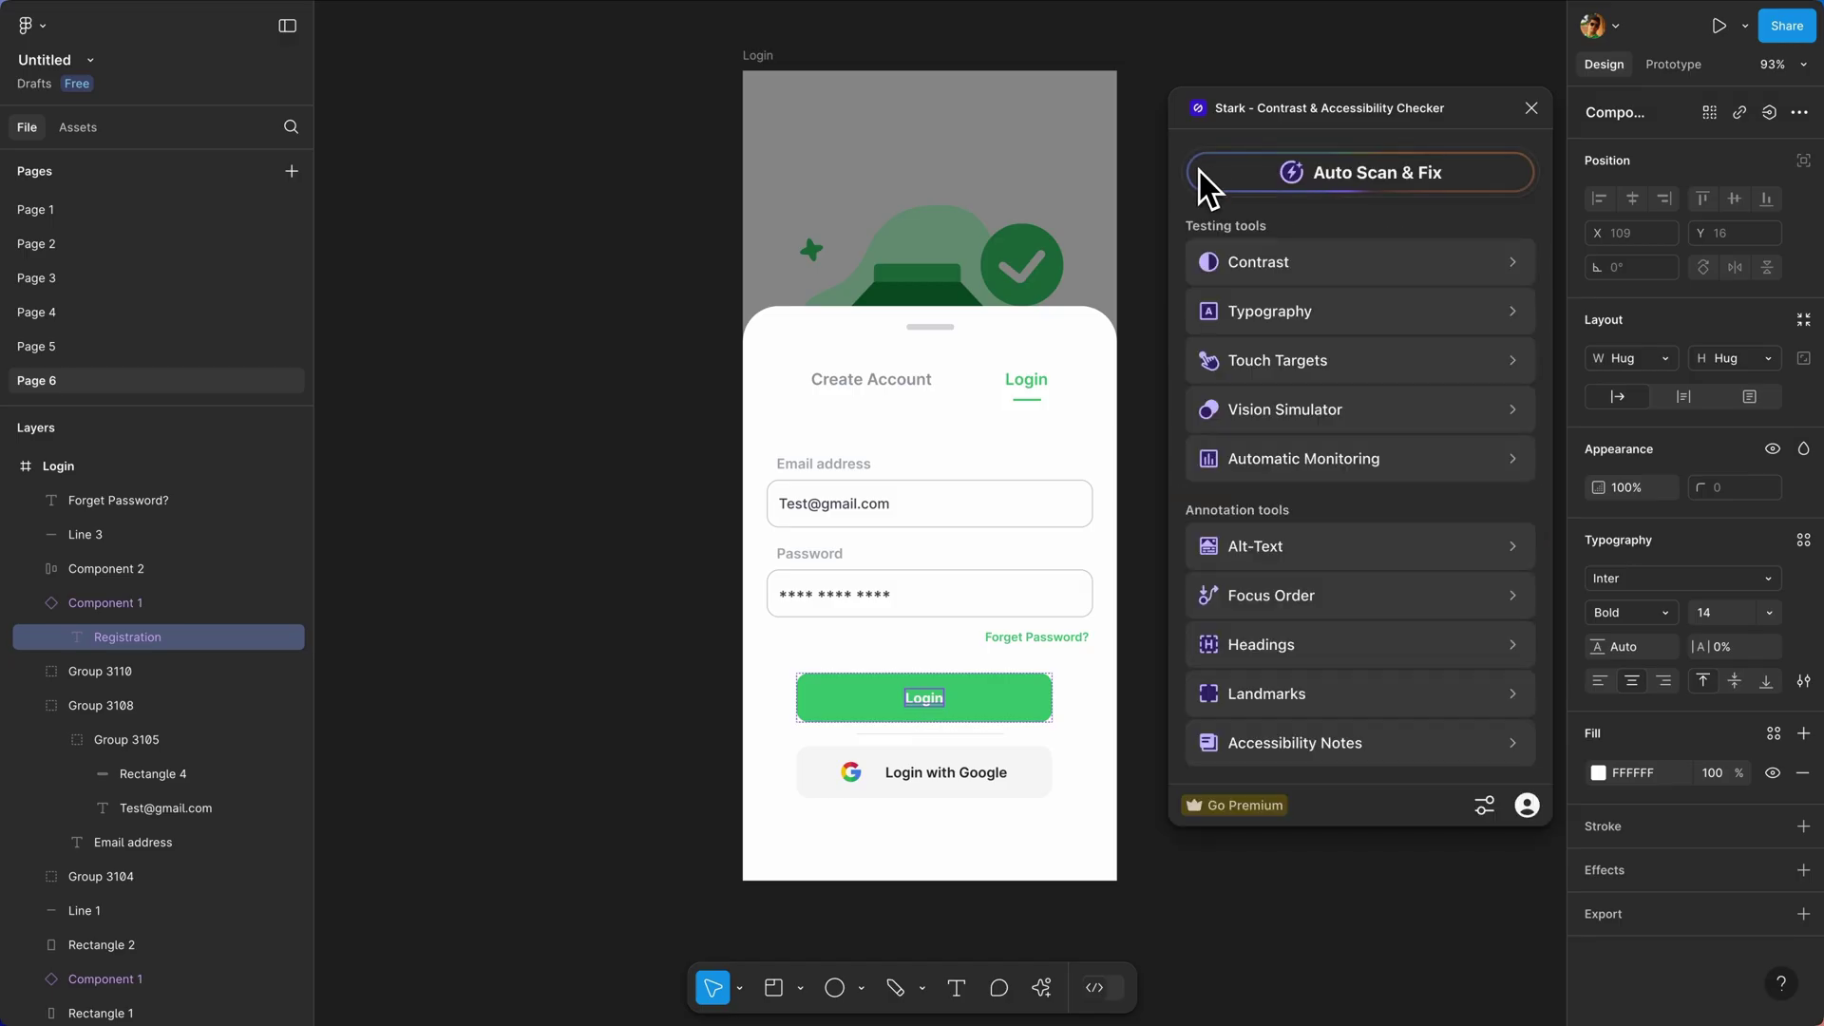
click(1258, 361)
click(978, 701)
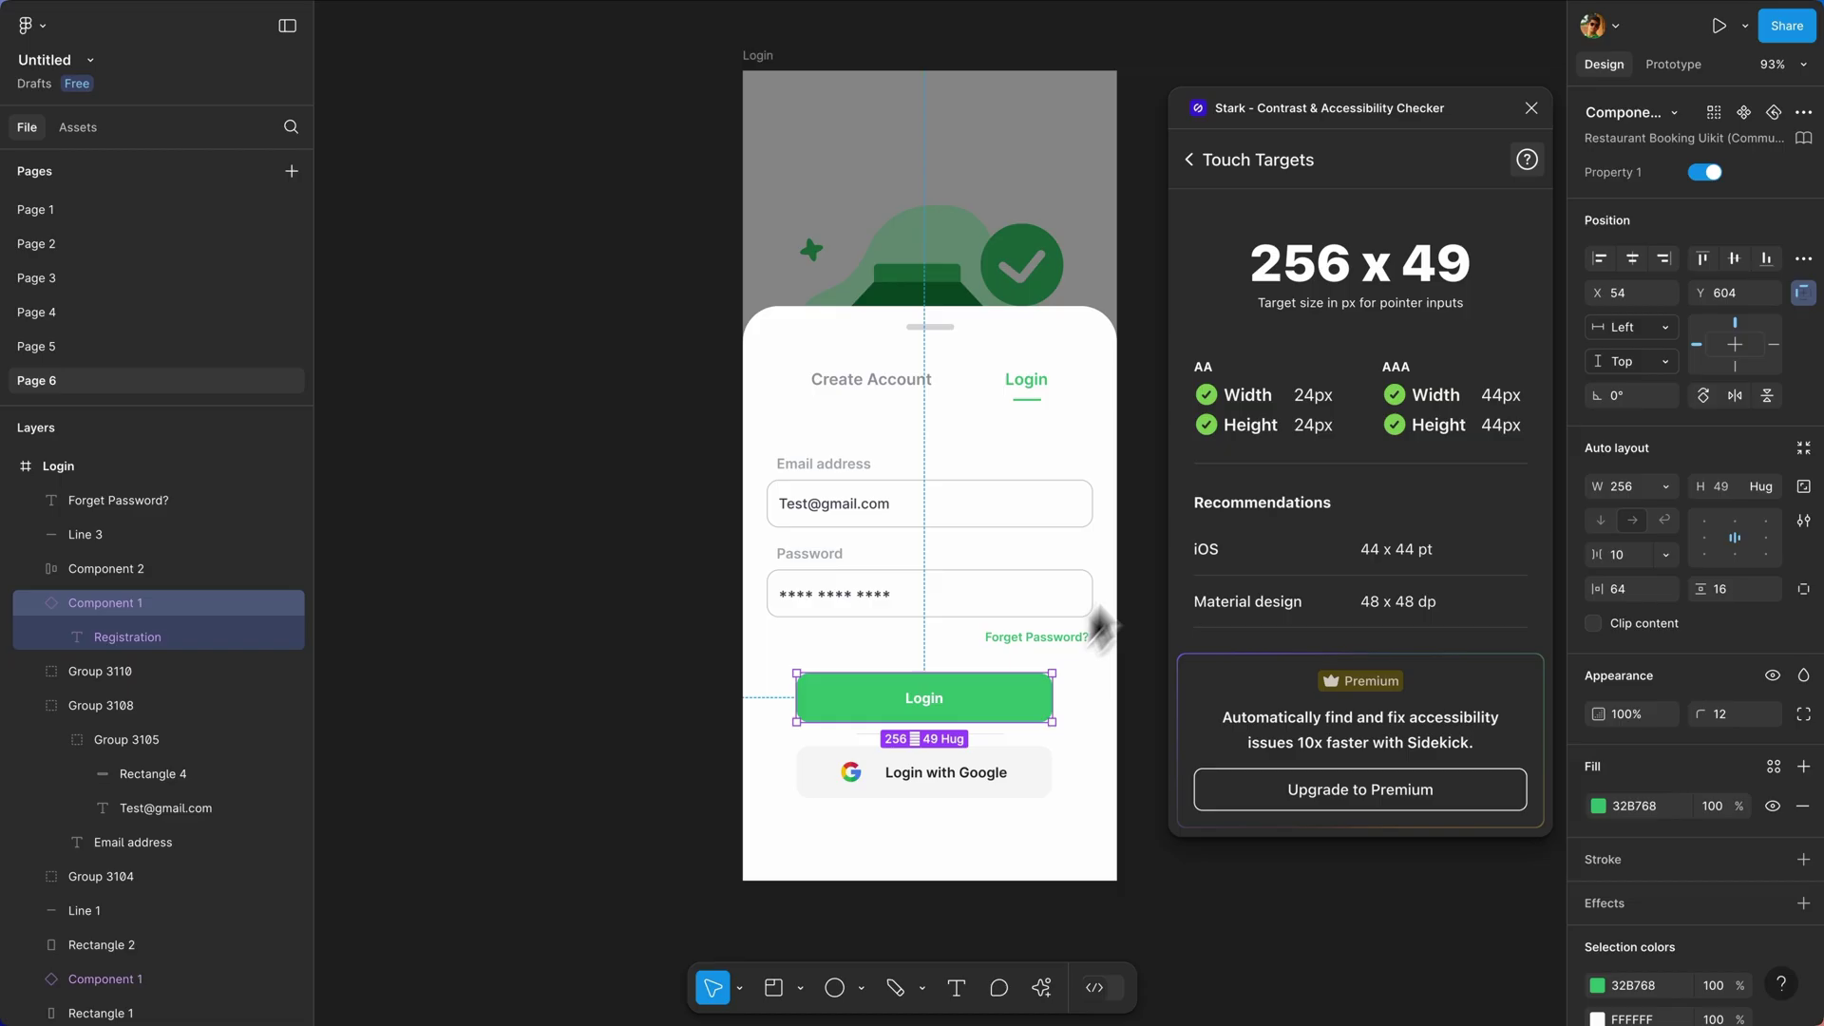
click(1189, 162)
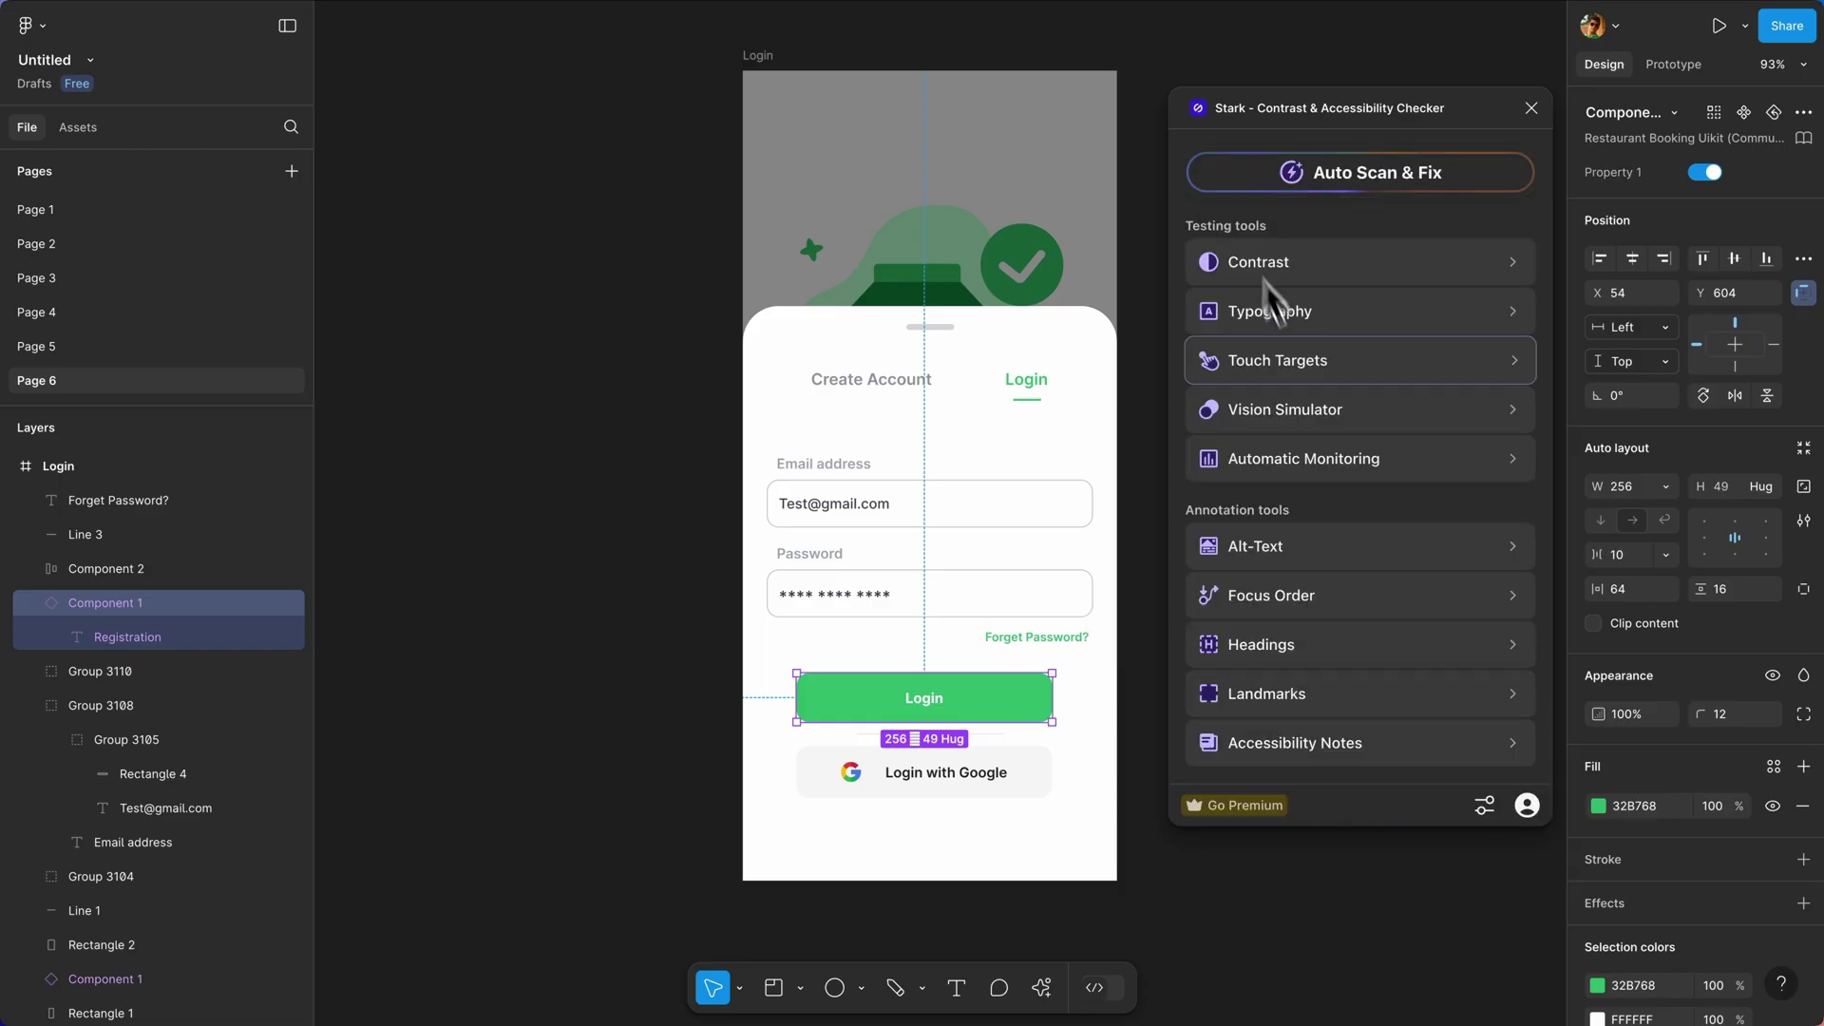
Generate Protanopia and Achromatopsia simulated copies of the Login screen.
click(1313, 418)
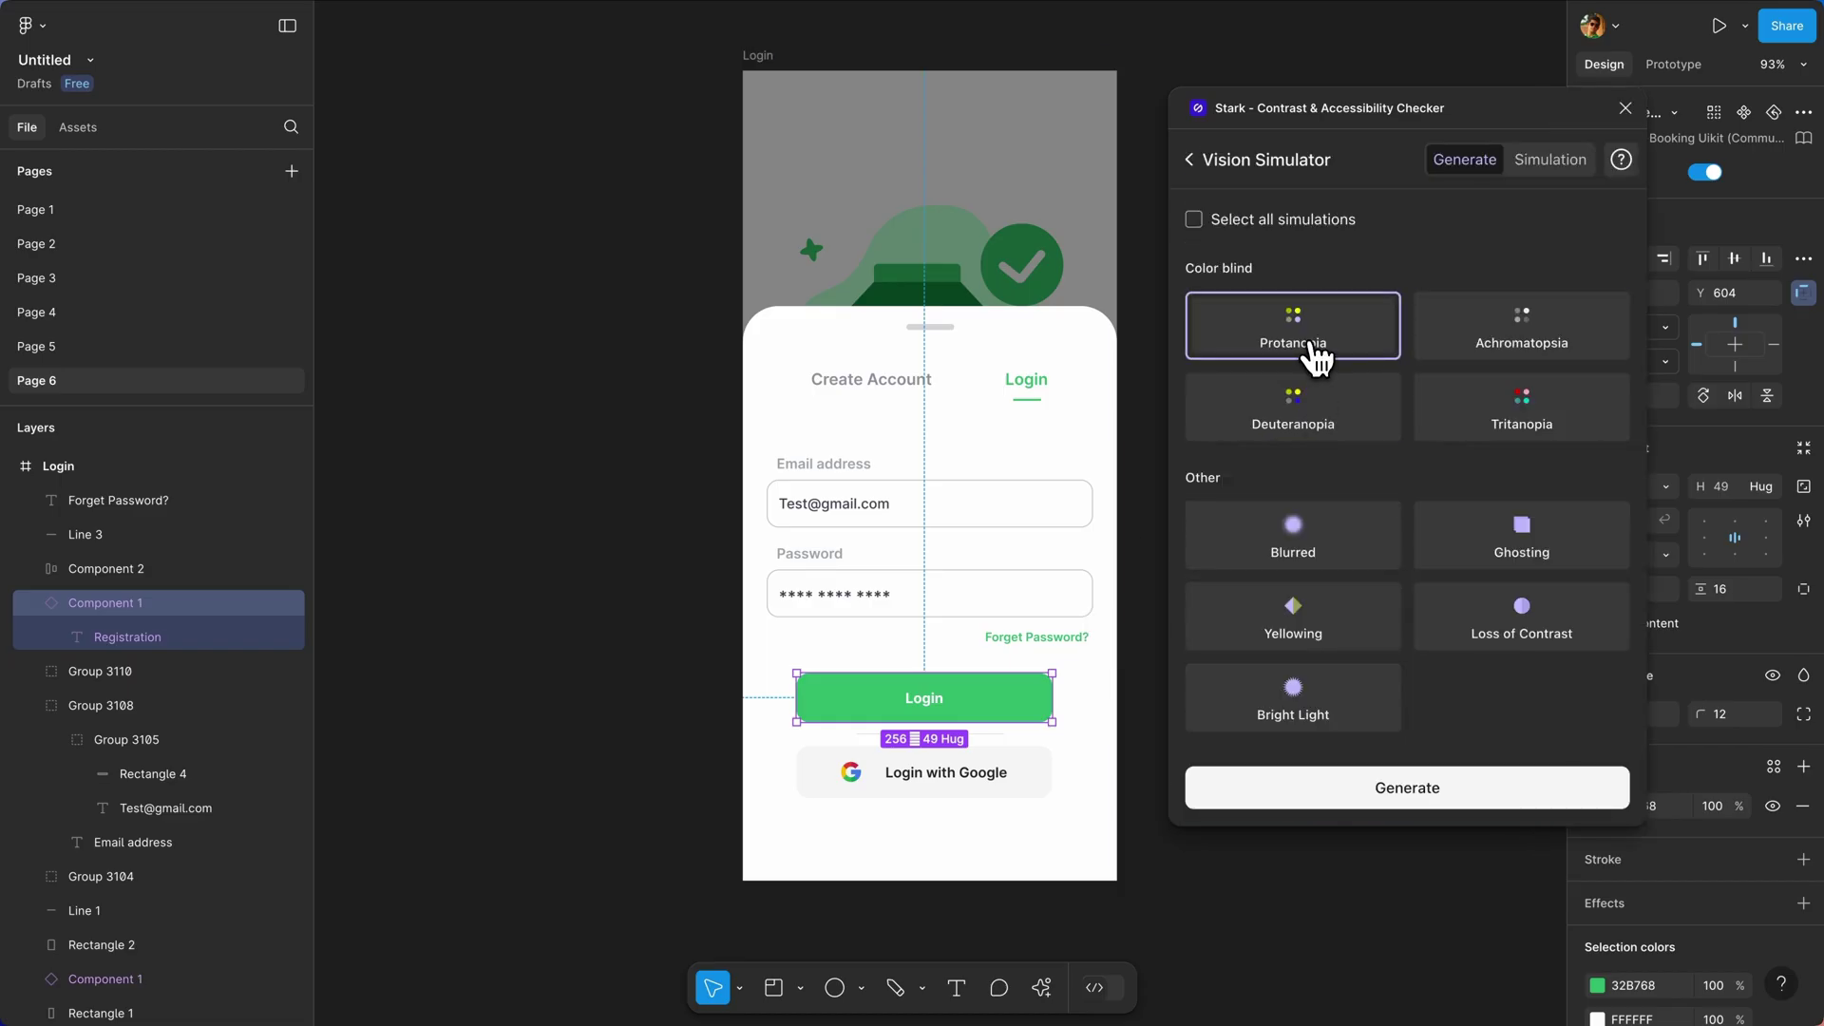
click(1316, 351)
click(1286, 800)
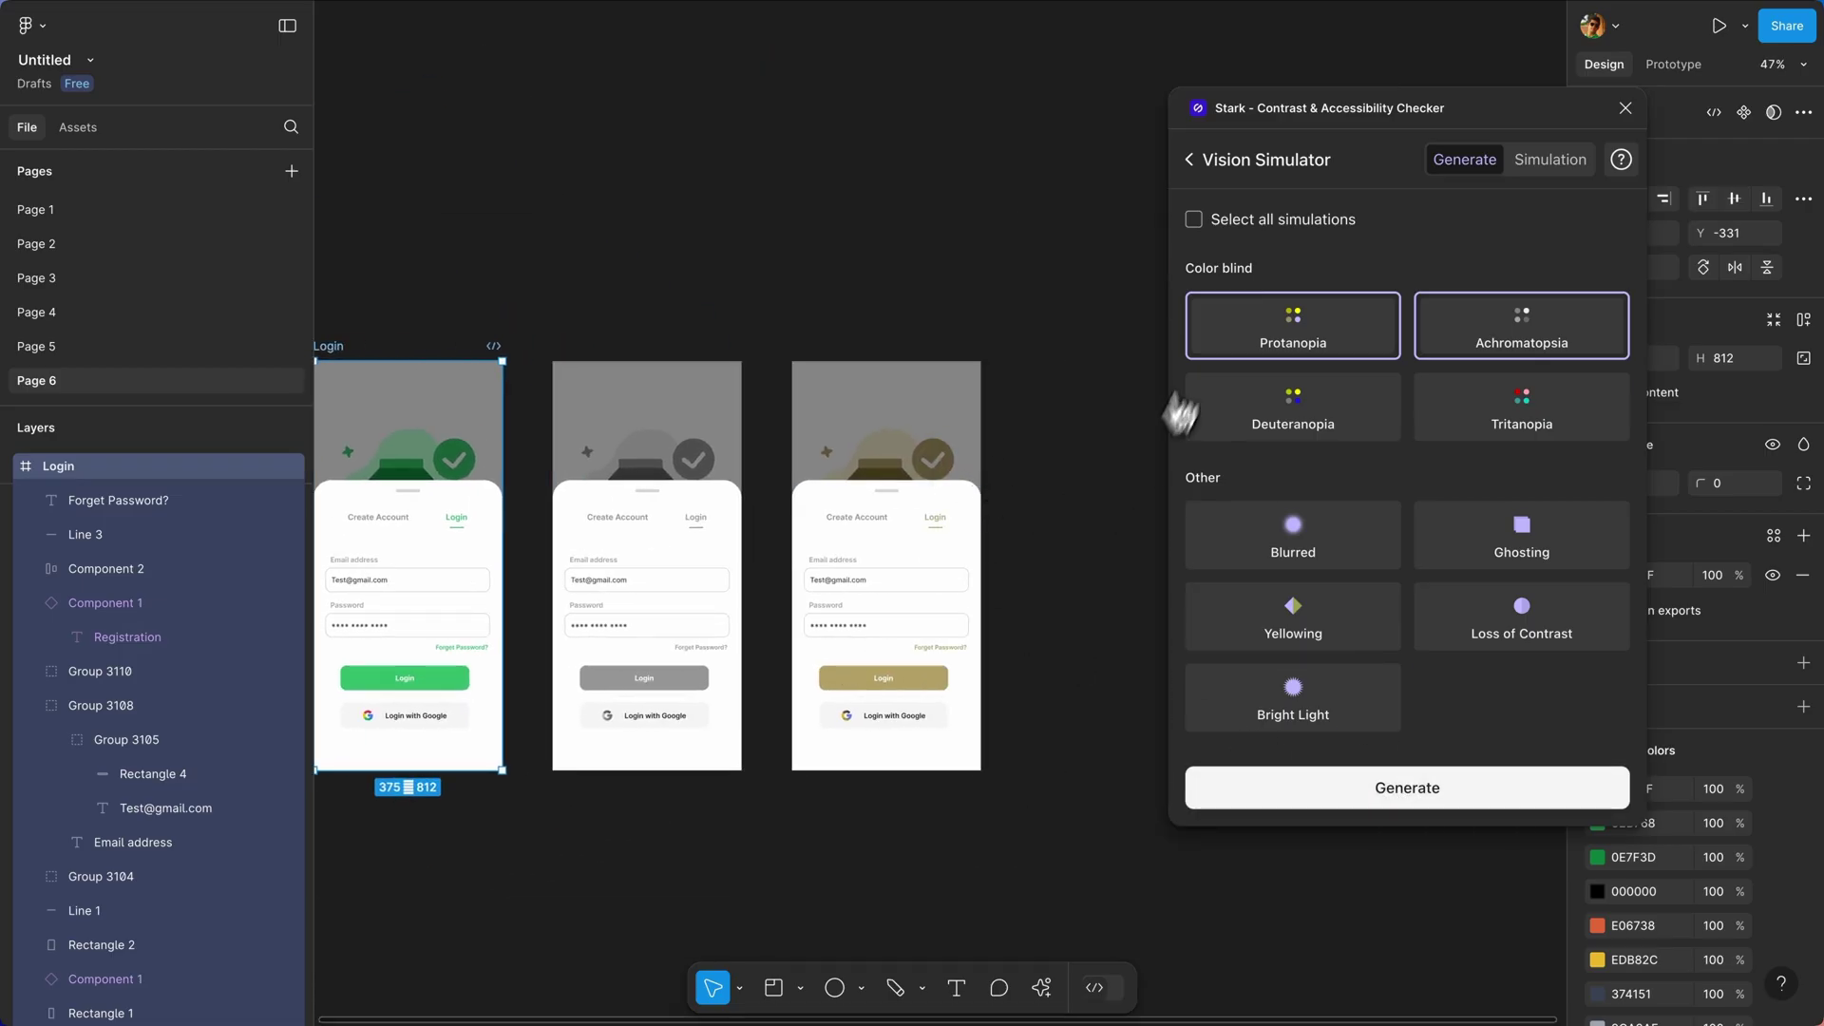
click(1199, 165)
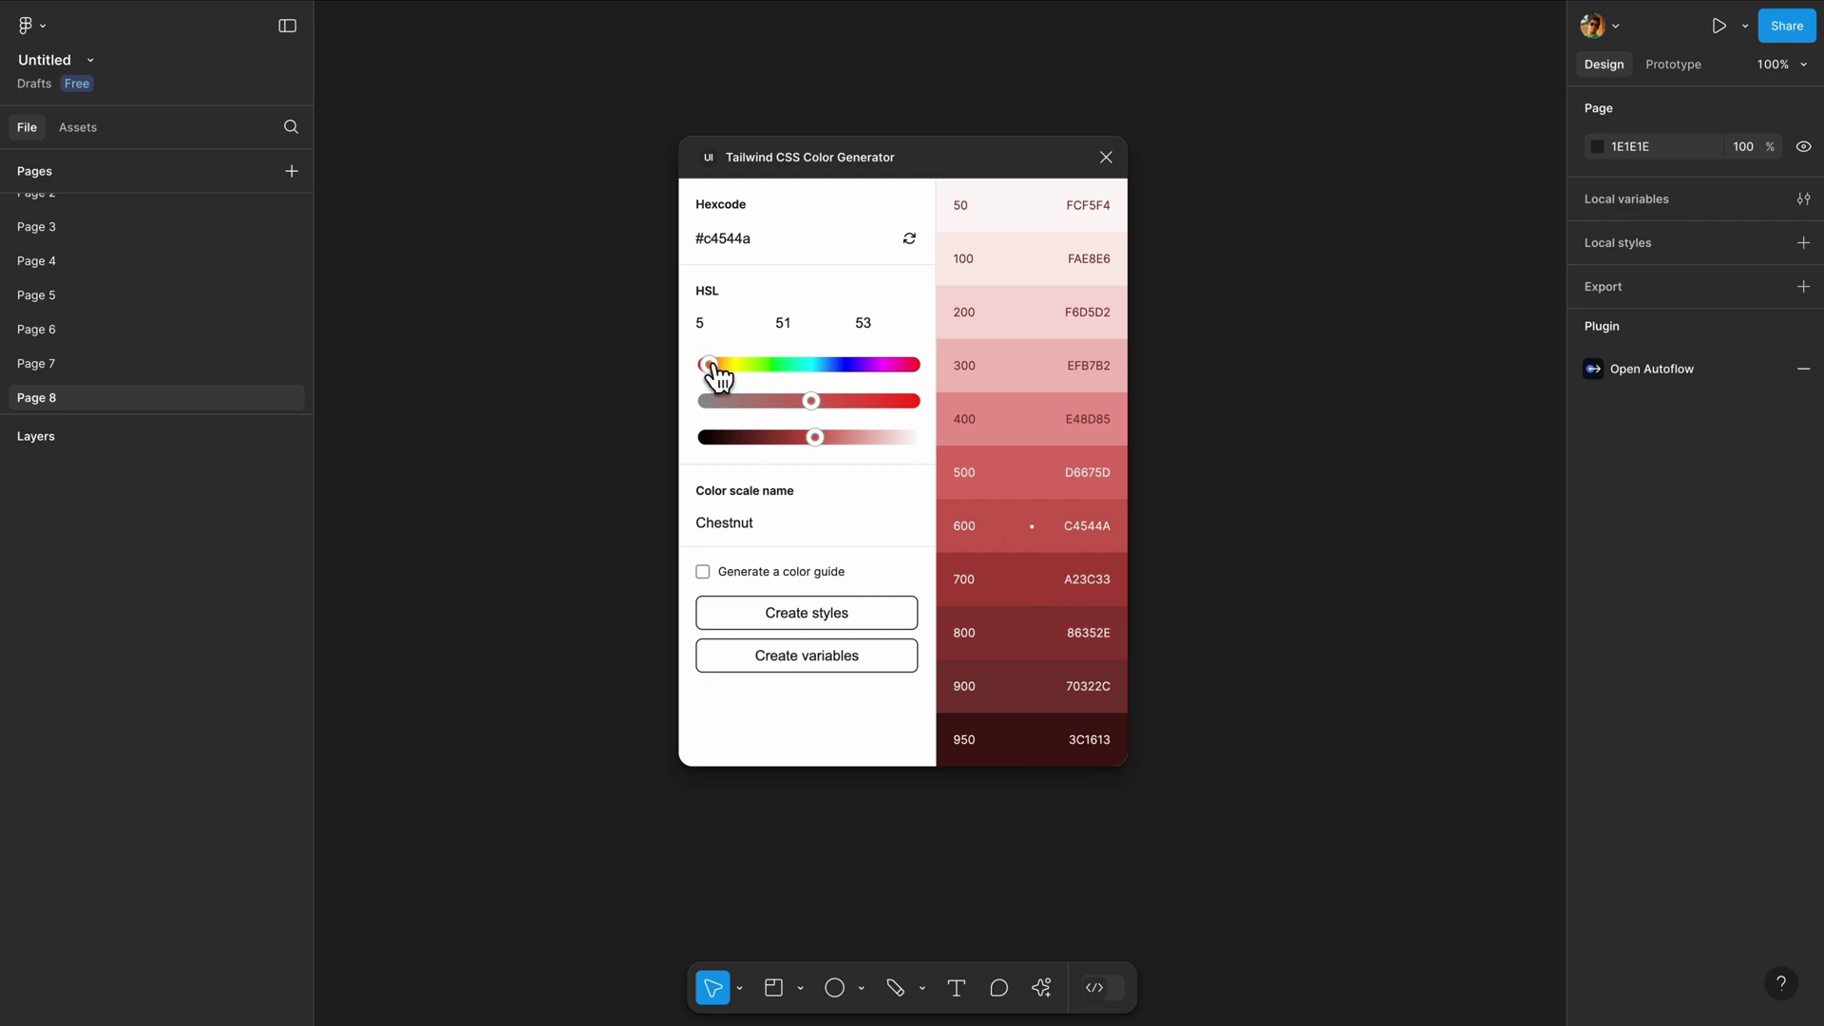
Shift the palette hue toward blue and randomise the base colour to Blue Ribbon #535bfb.
drag(719, 378, 831, 401)
click(910, 240)
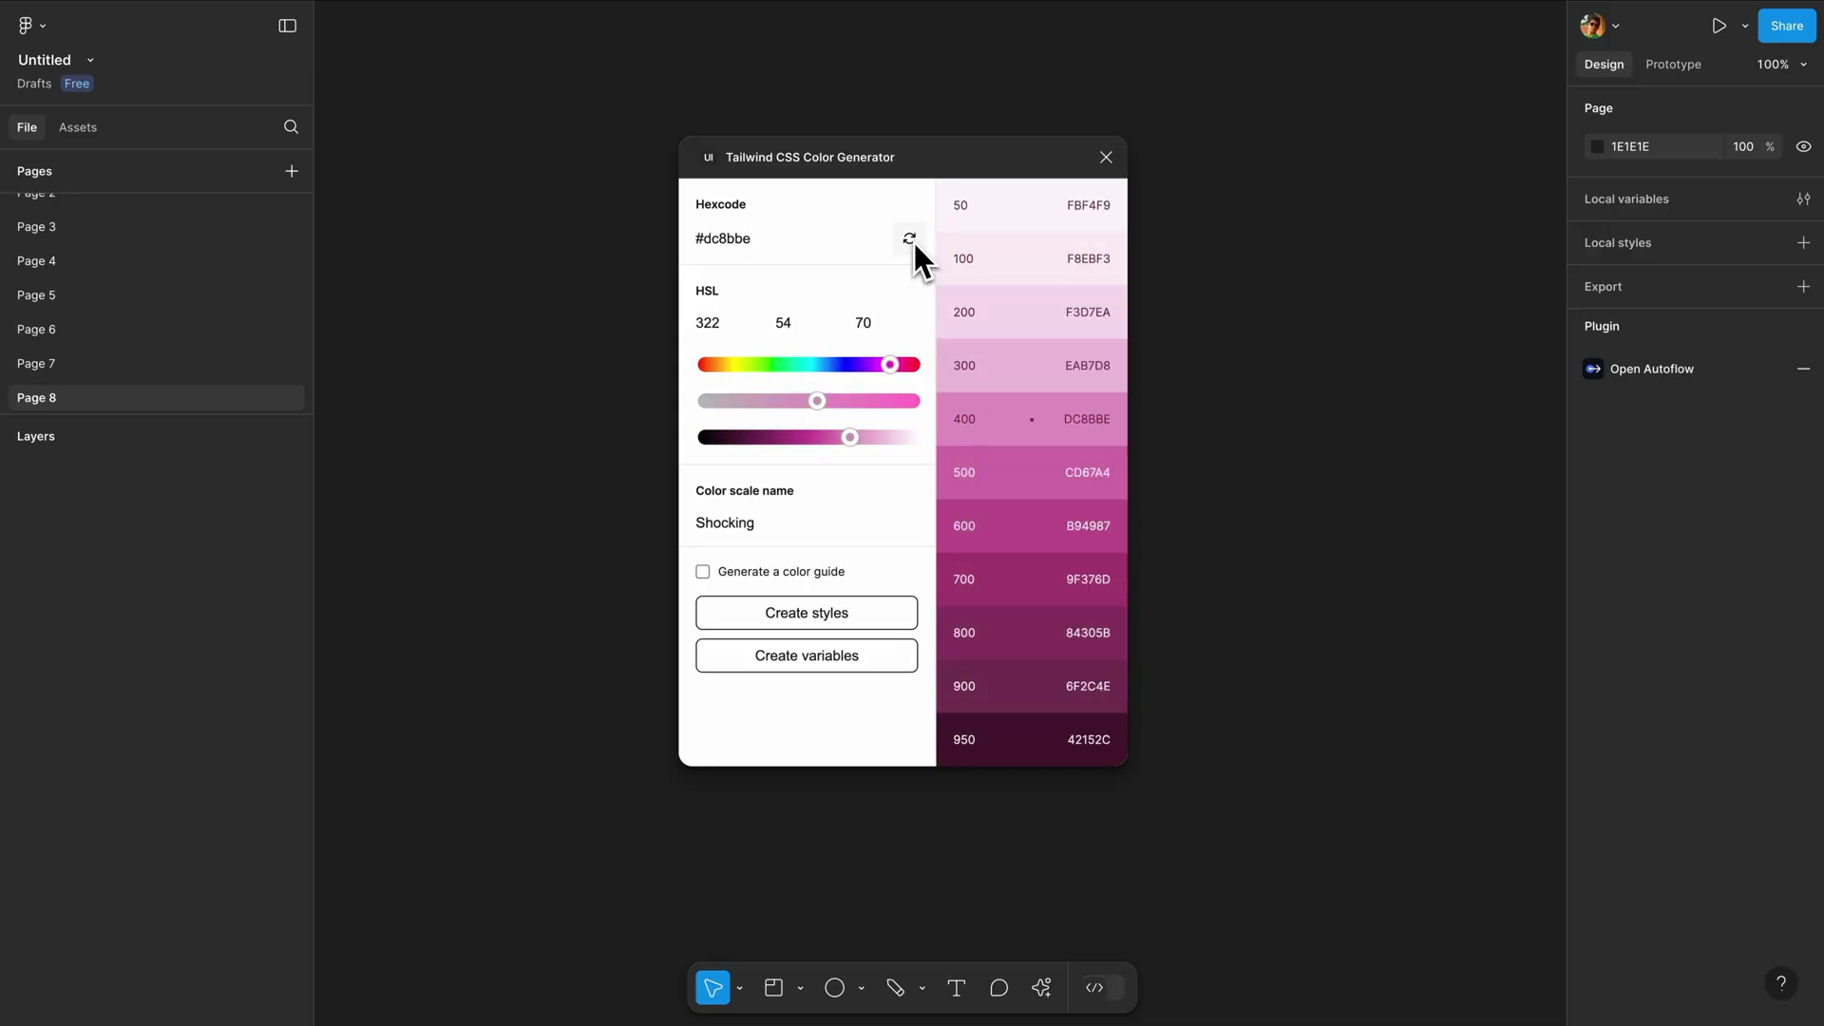
click(910, 239)
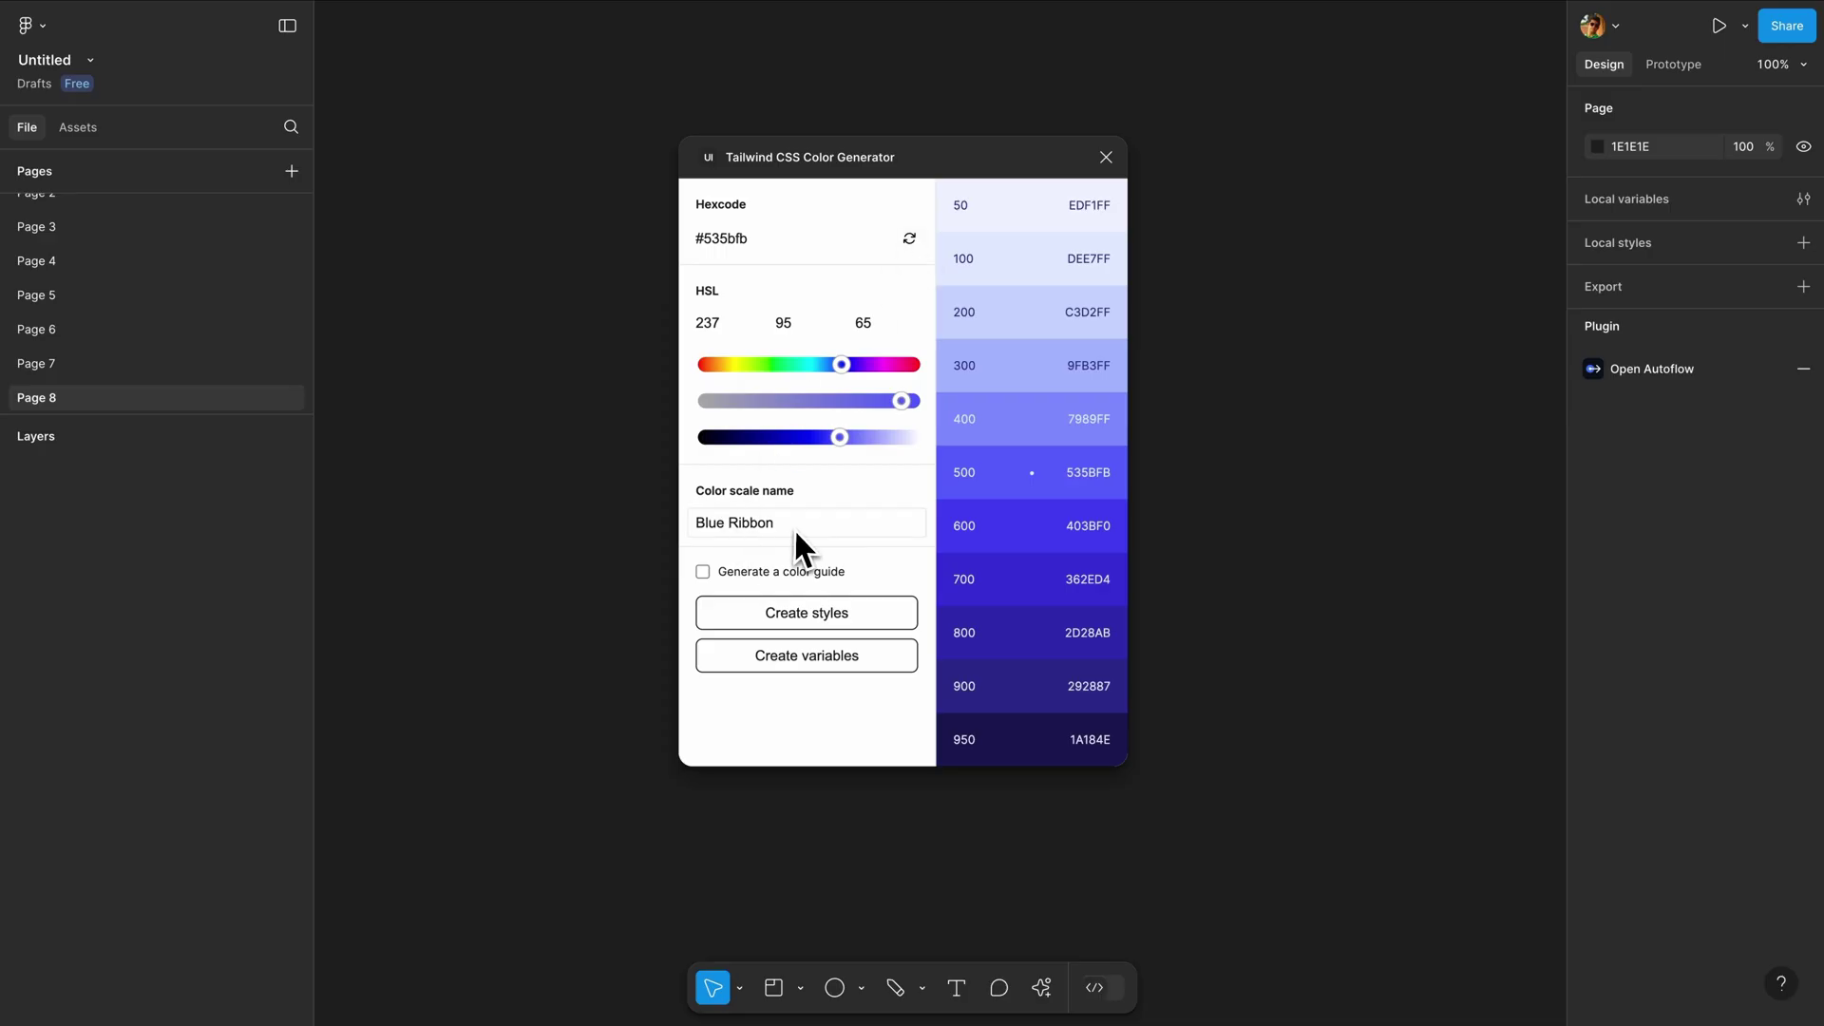
Create the Blue Ribbon colour styles and variables, including a colour guide.
click(702, 572)
click(803, 616)
click(809, 657)
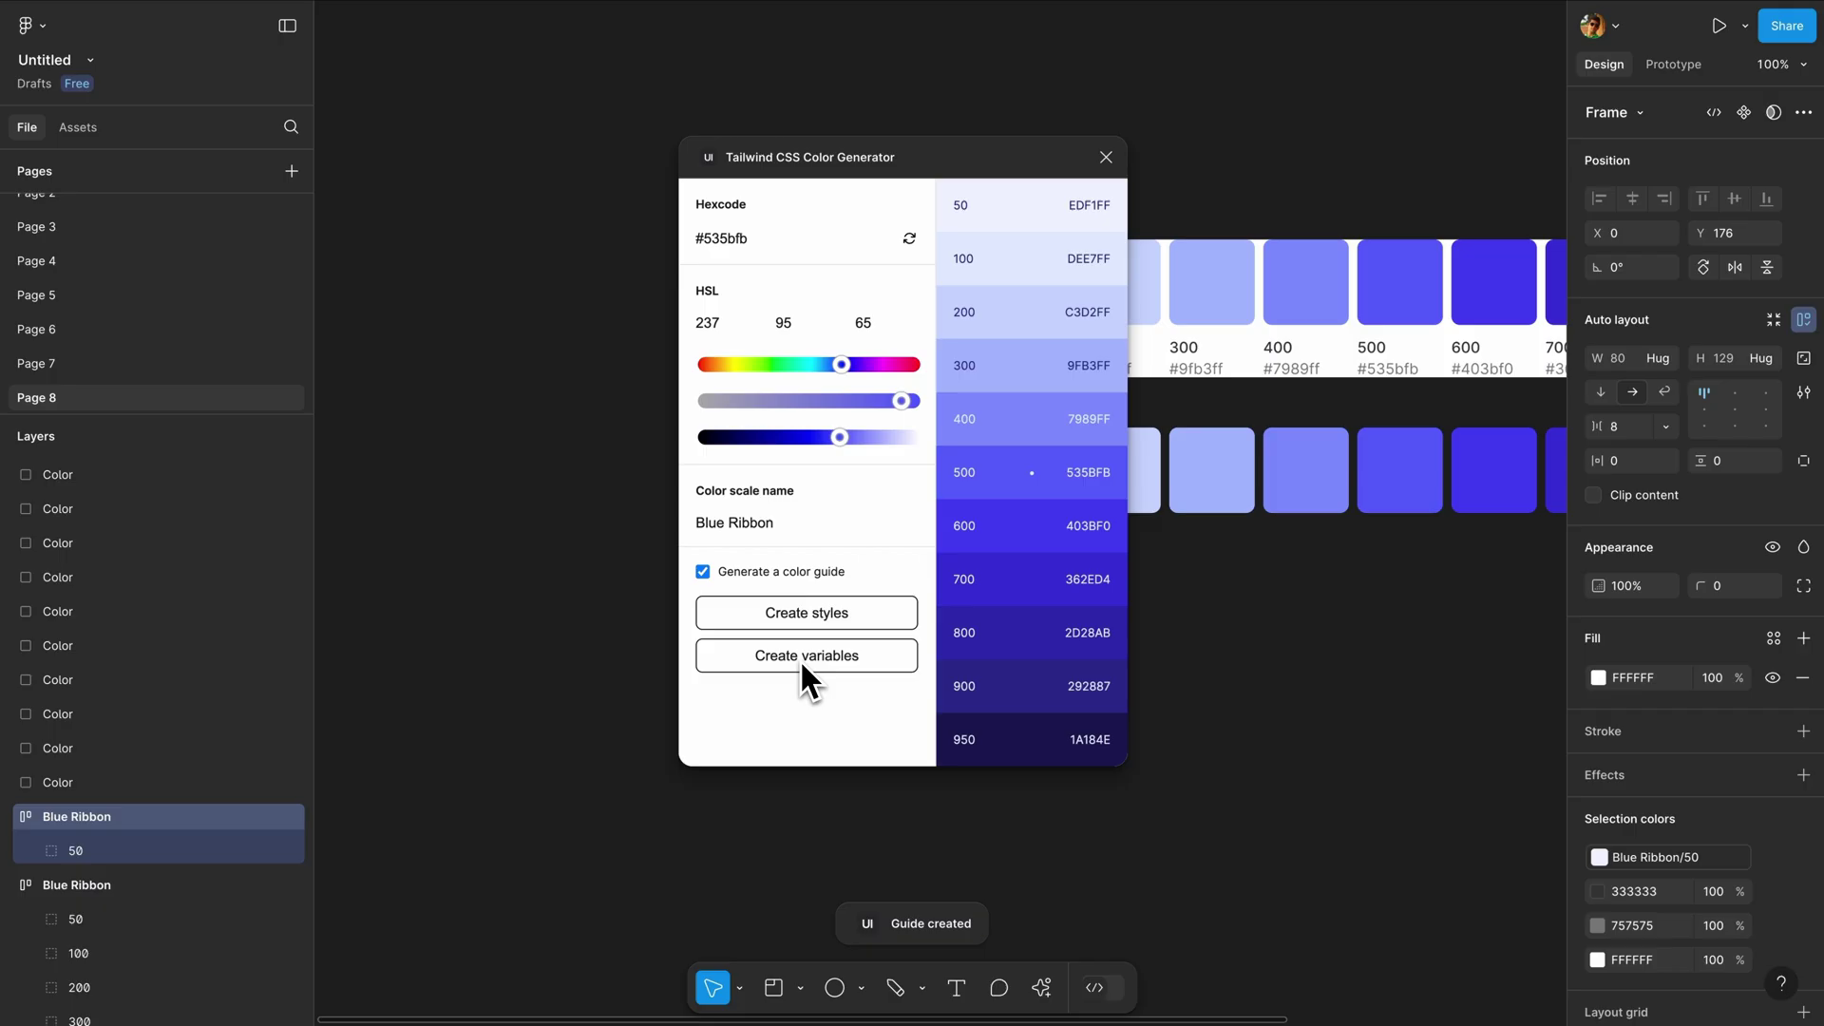
click(1107, 158)
scroll(1120, 167, down, 3)
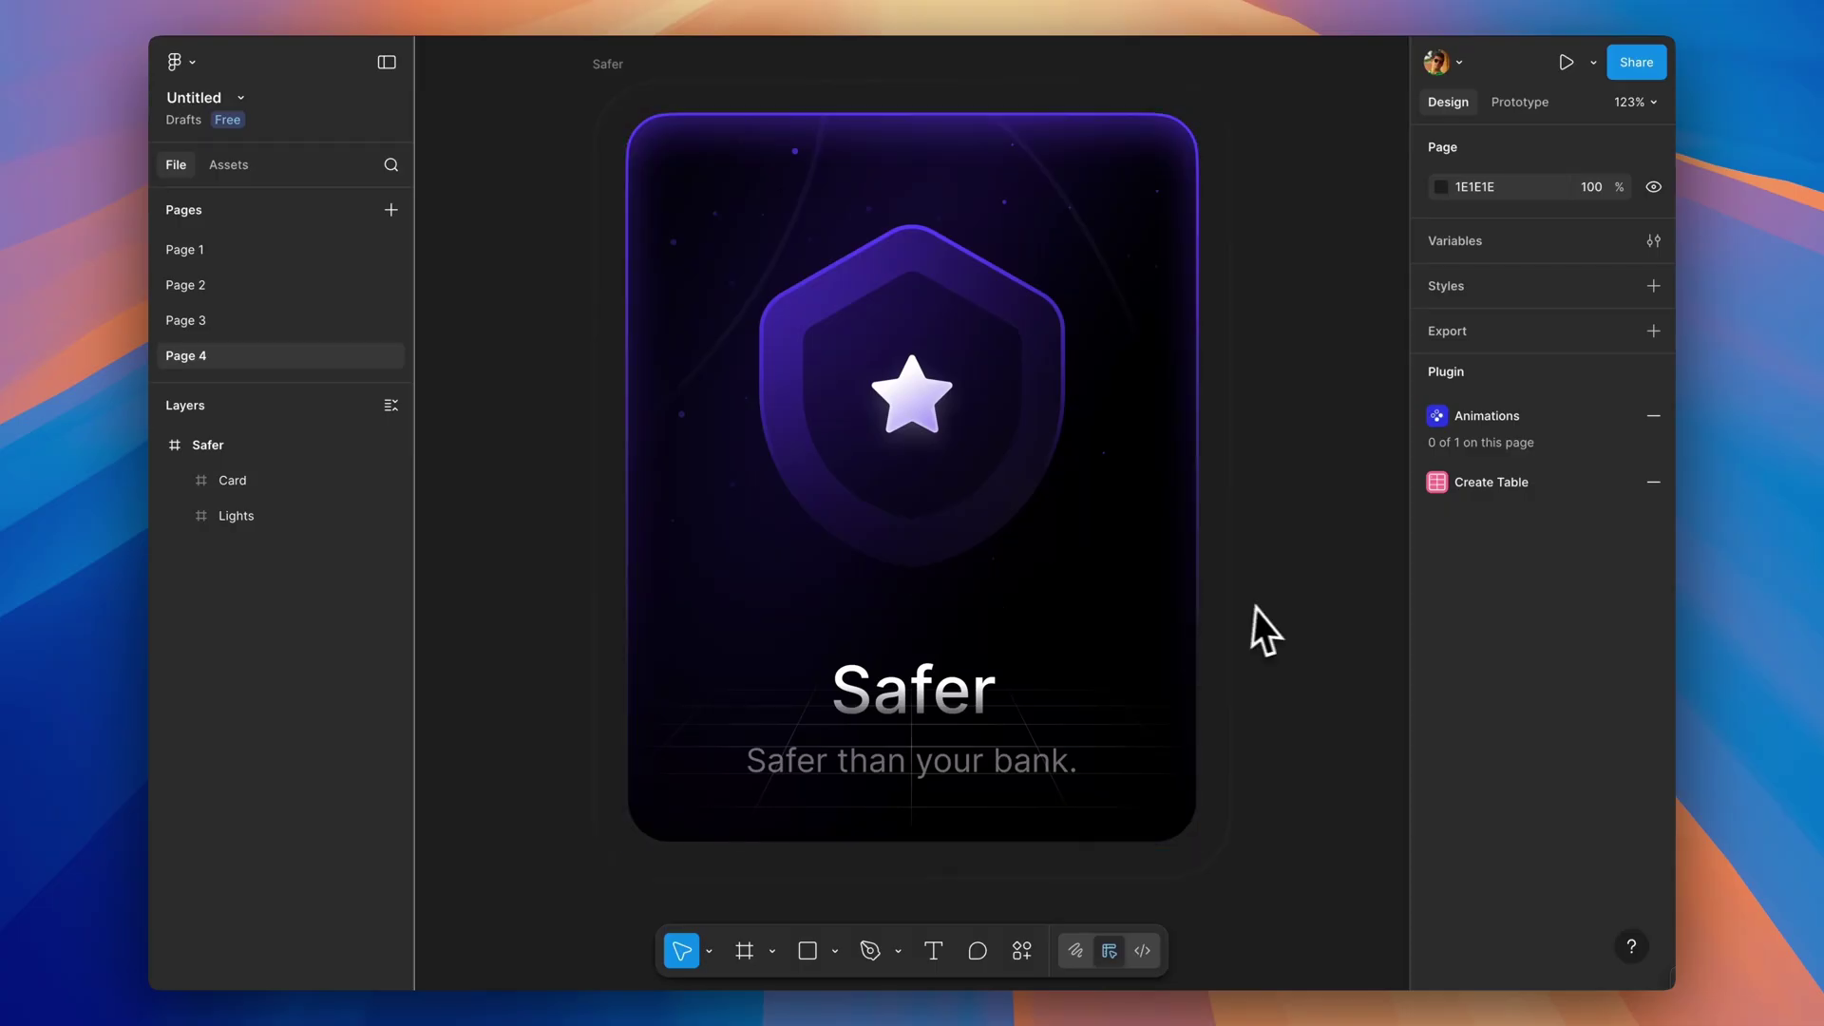
Generate AI animations for the Card frame with Magic Animator.
click(1104, 562)
click(1021, 950)
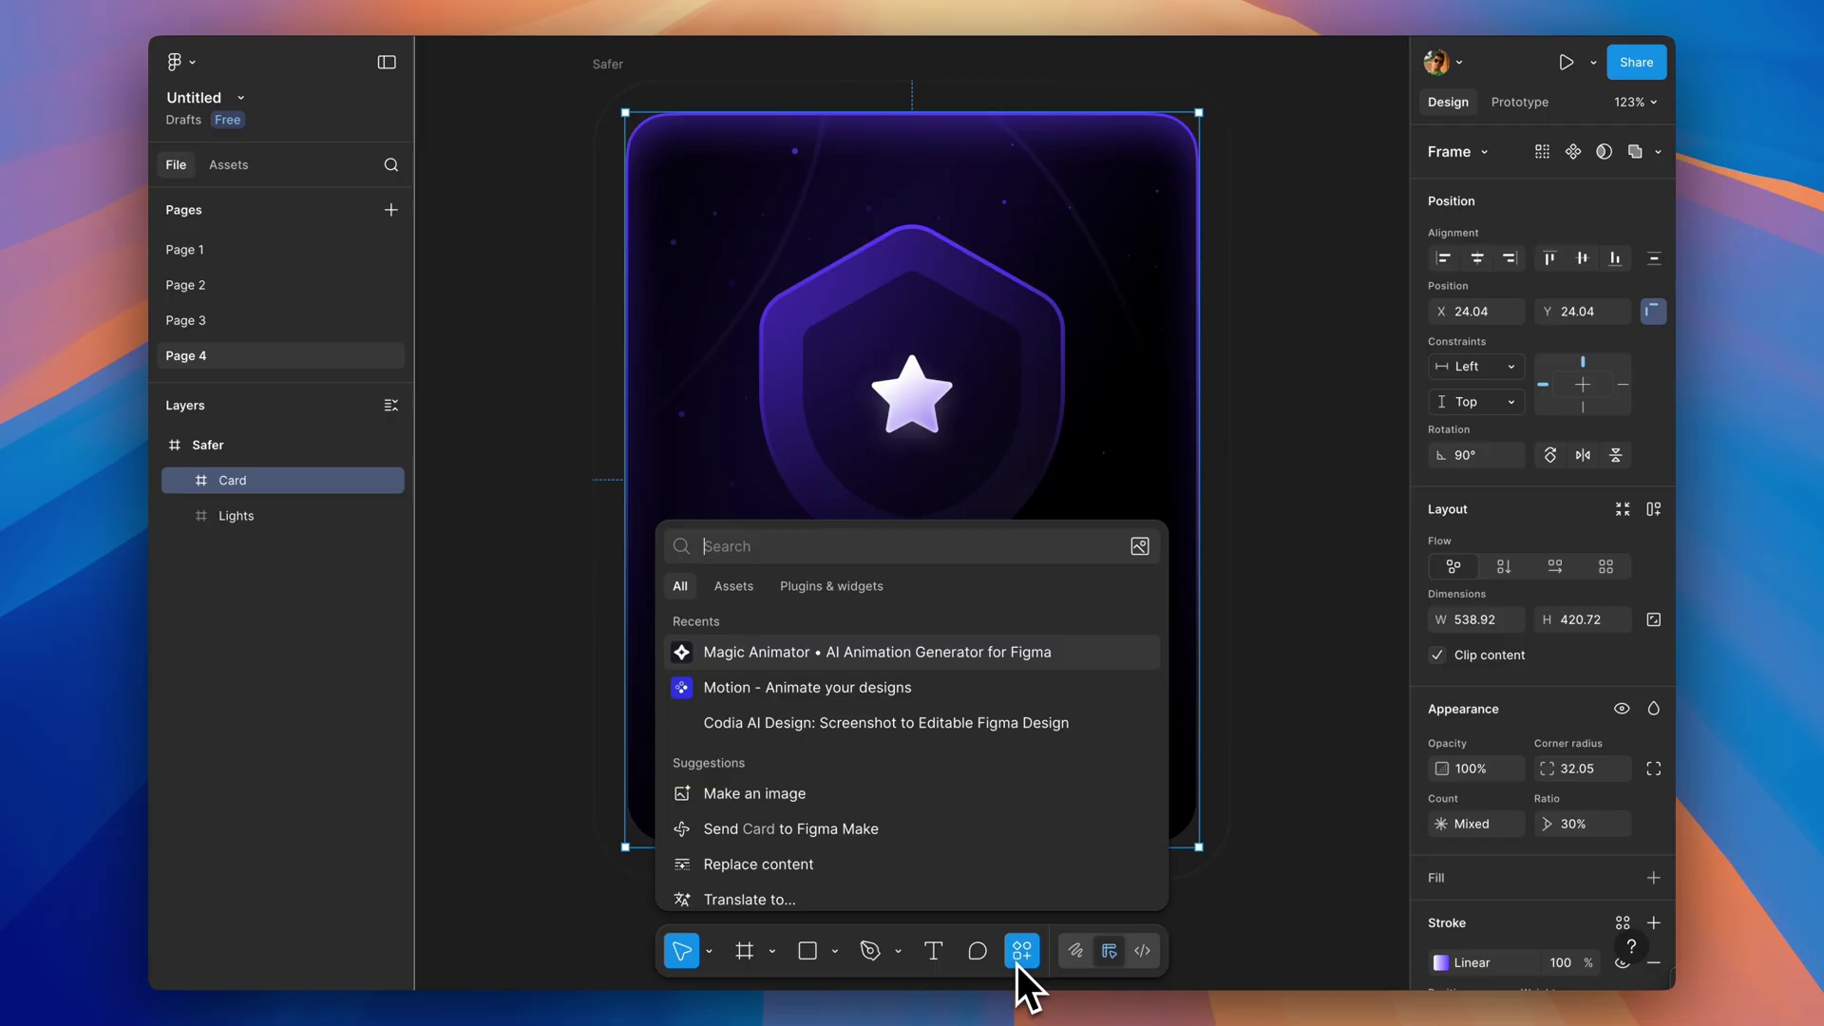
click(954, 652)
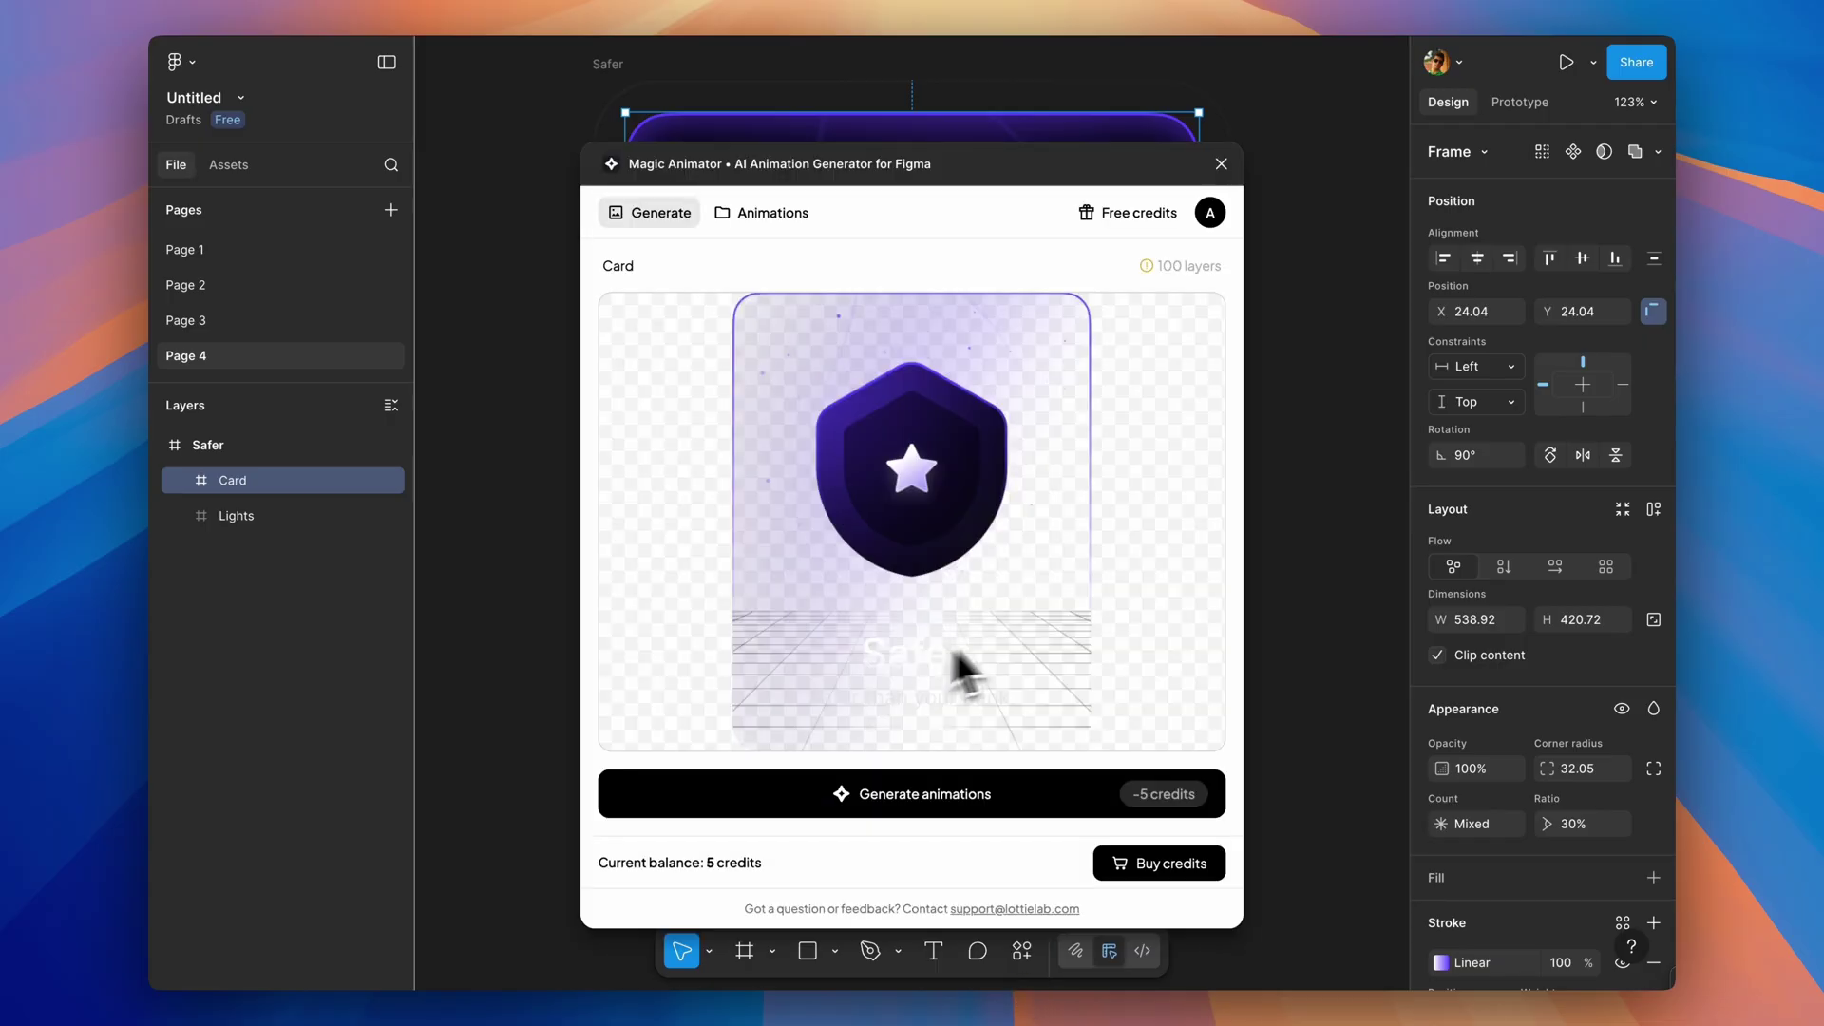
click(920, 798)
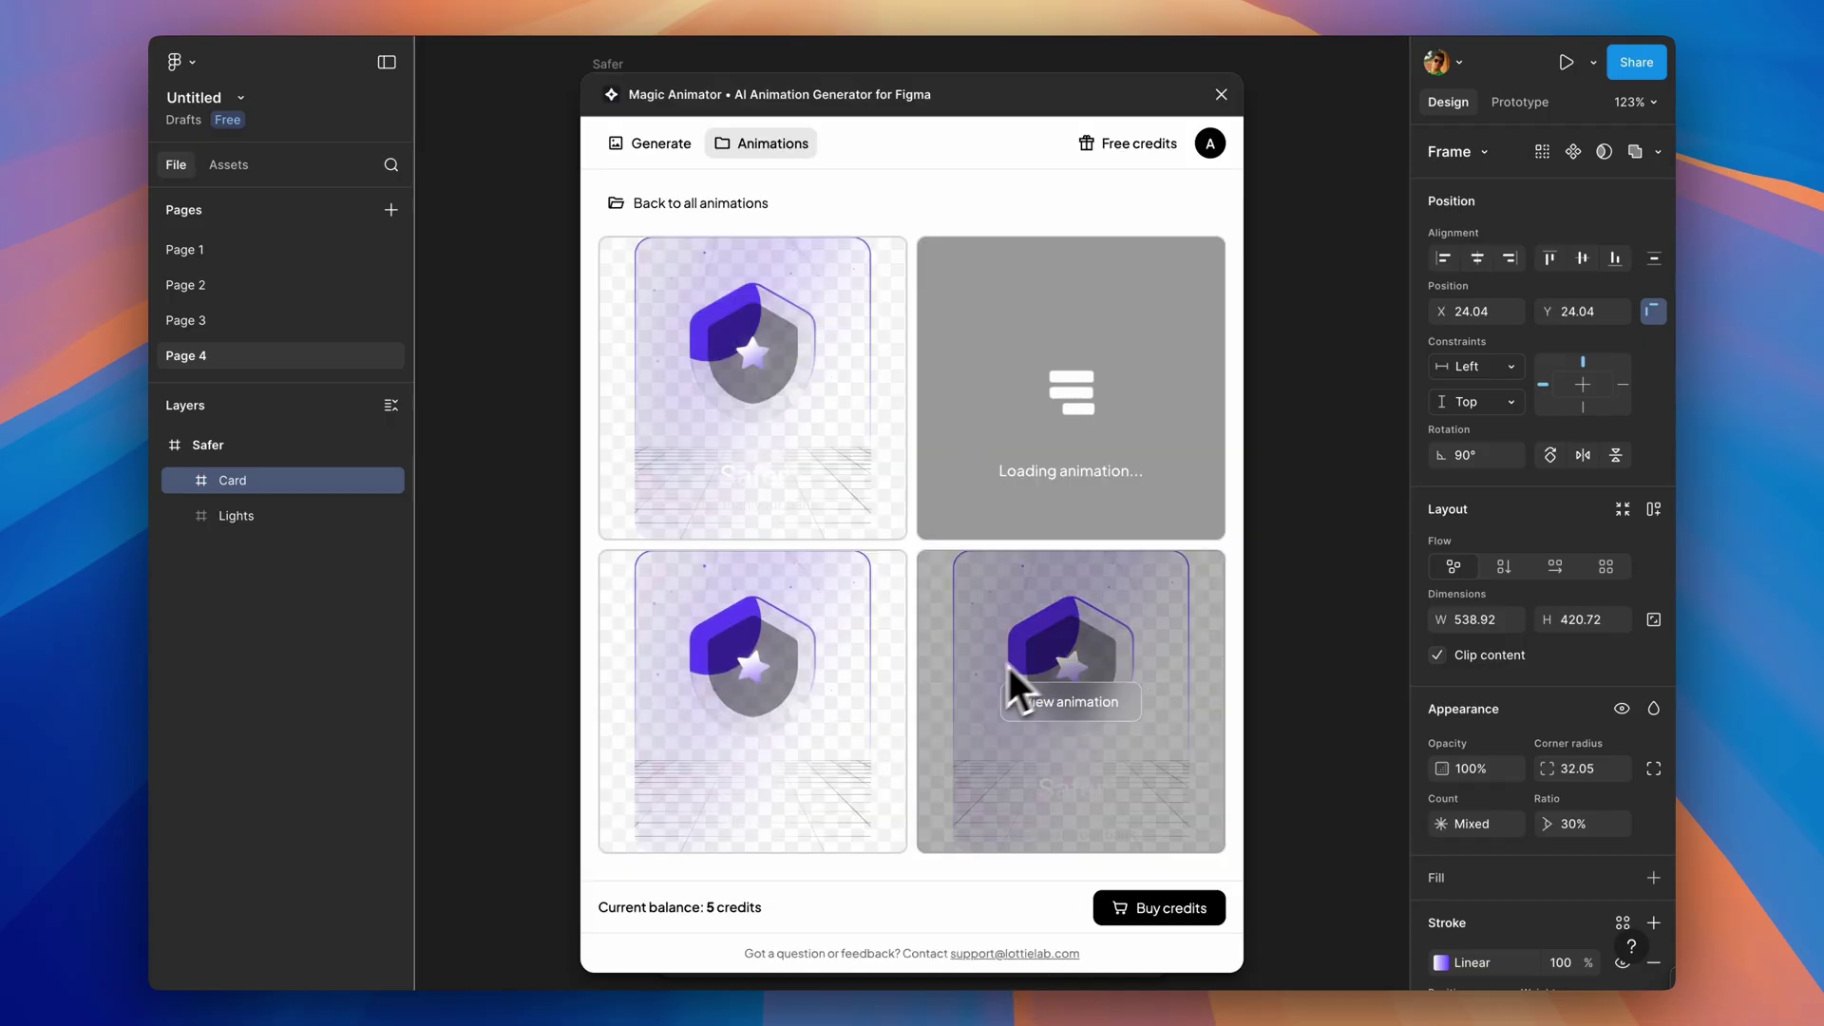
Open a generated card animation in the editor, play it, and select the Card layer on the timeline.
click(1062, 705)
click(1175, 781)
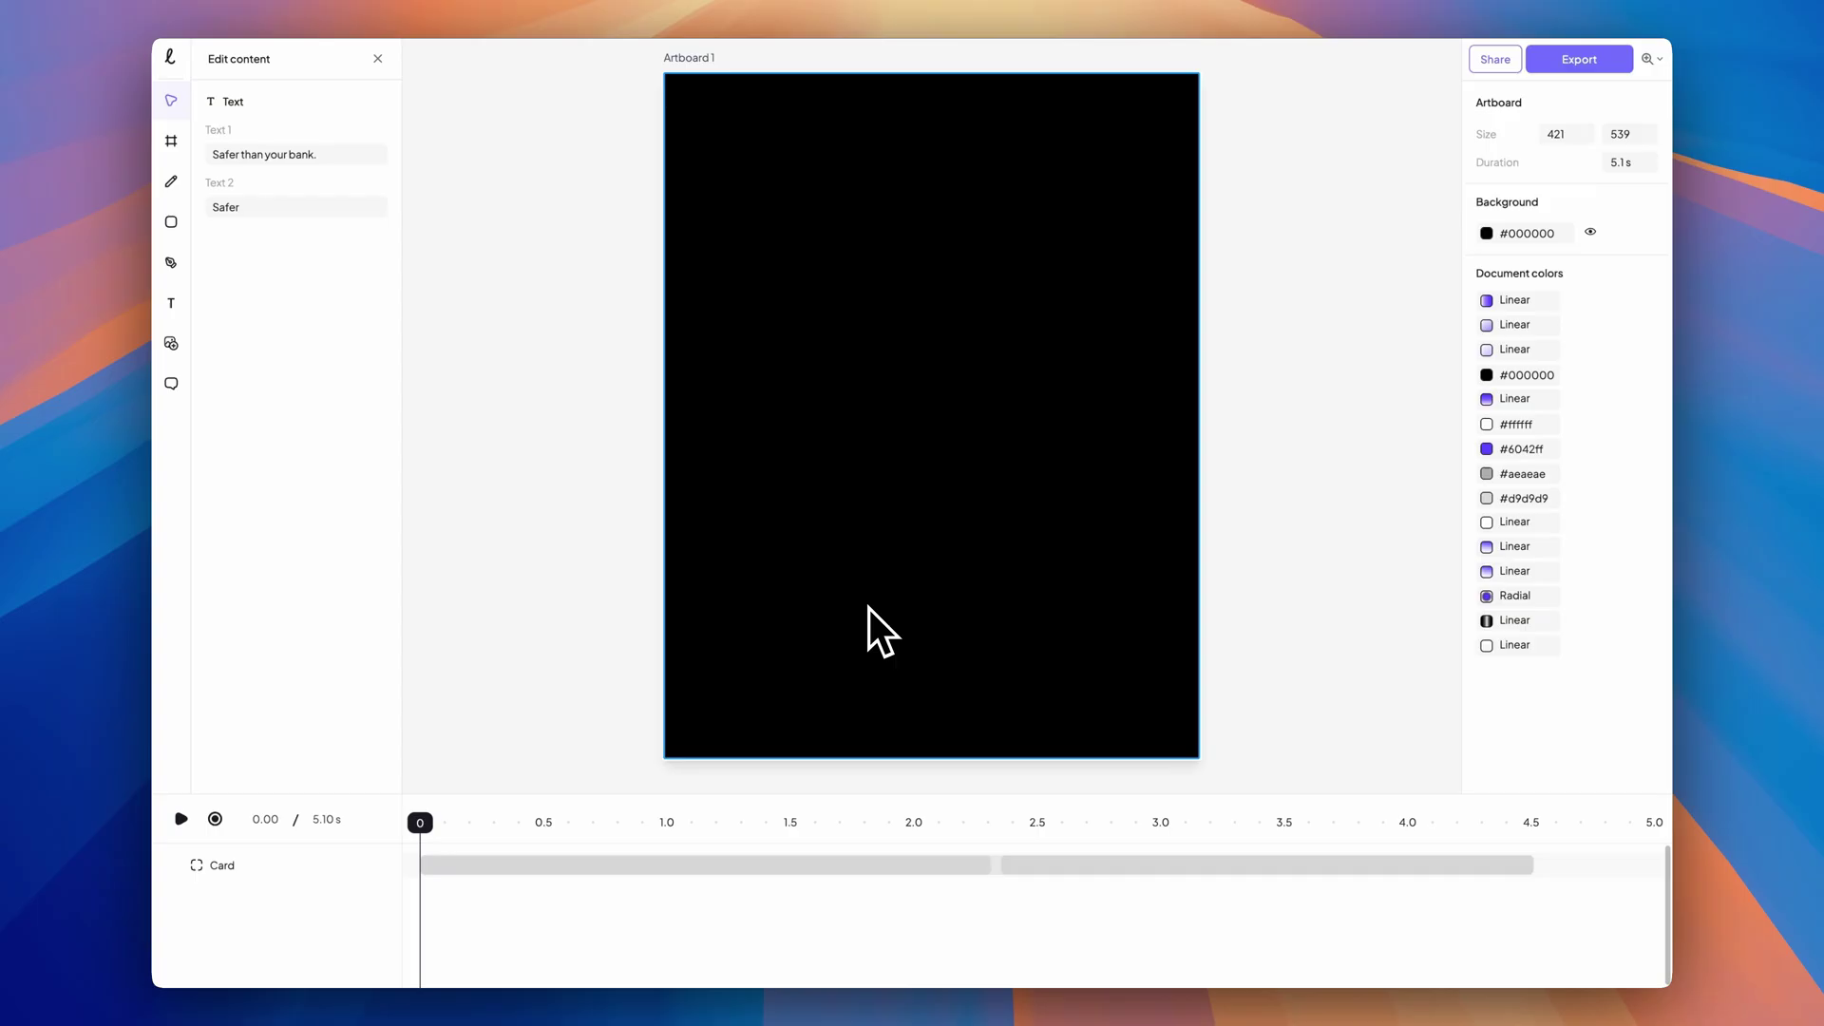
key(space)
click(181, 866)
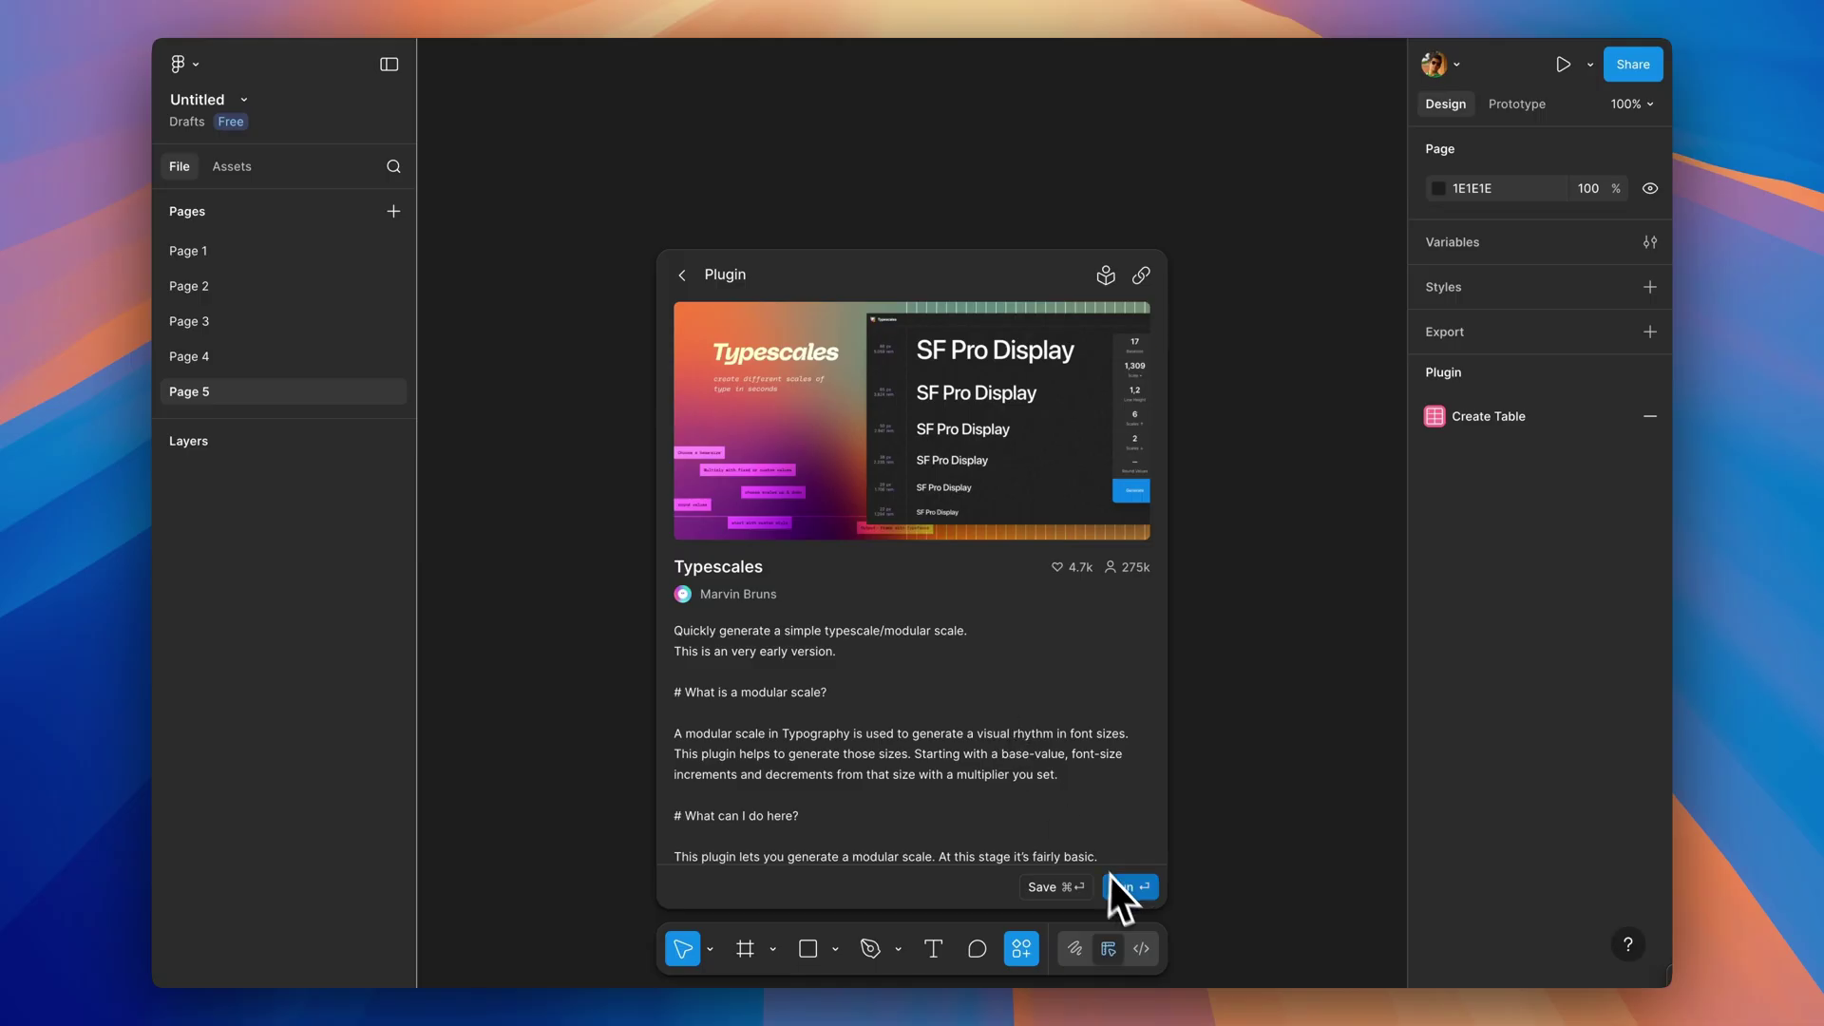
Run Typescales with base size 16 and choose the Golden Ratio 1.618 scale.
click(1114, 878)
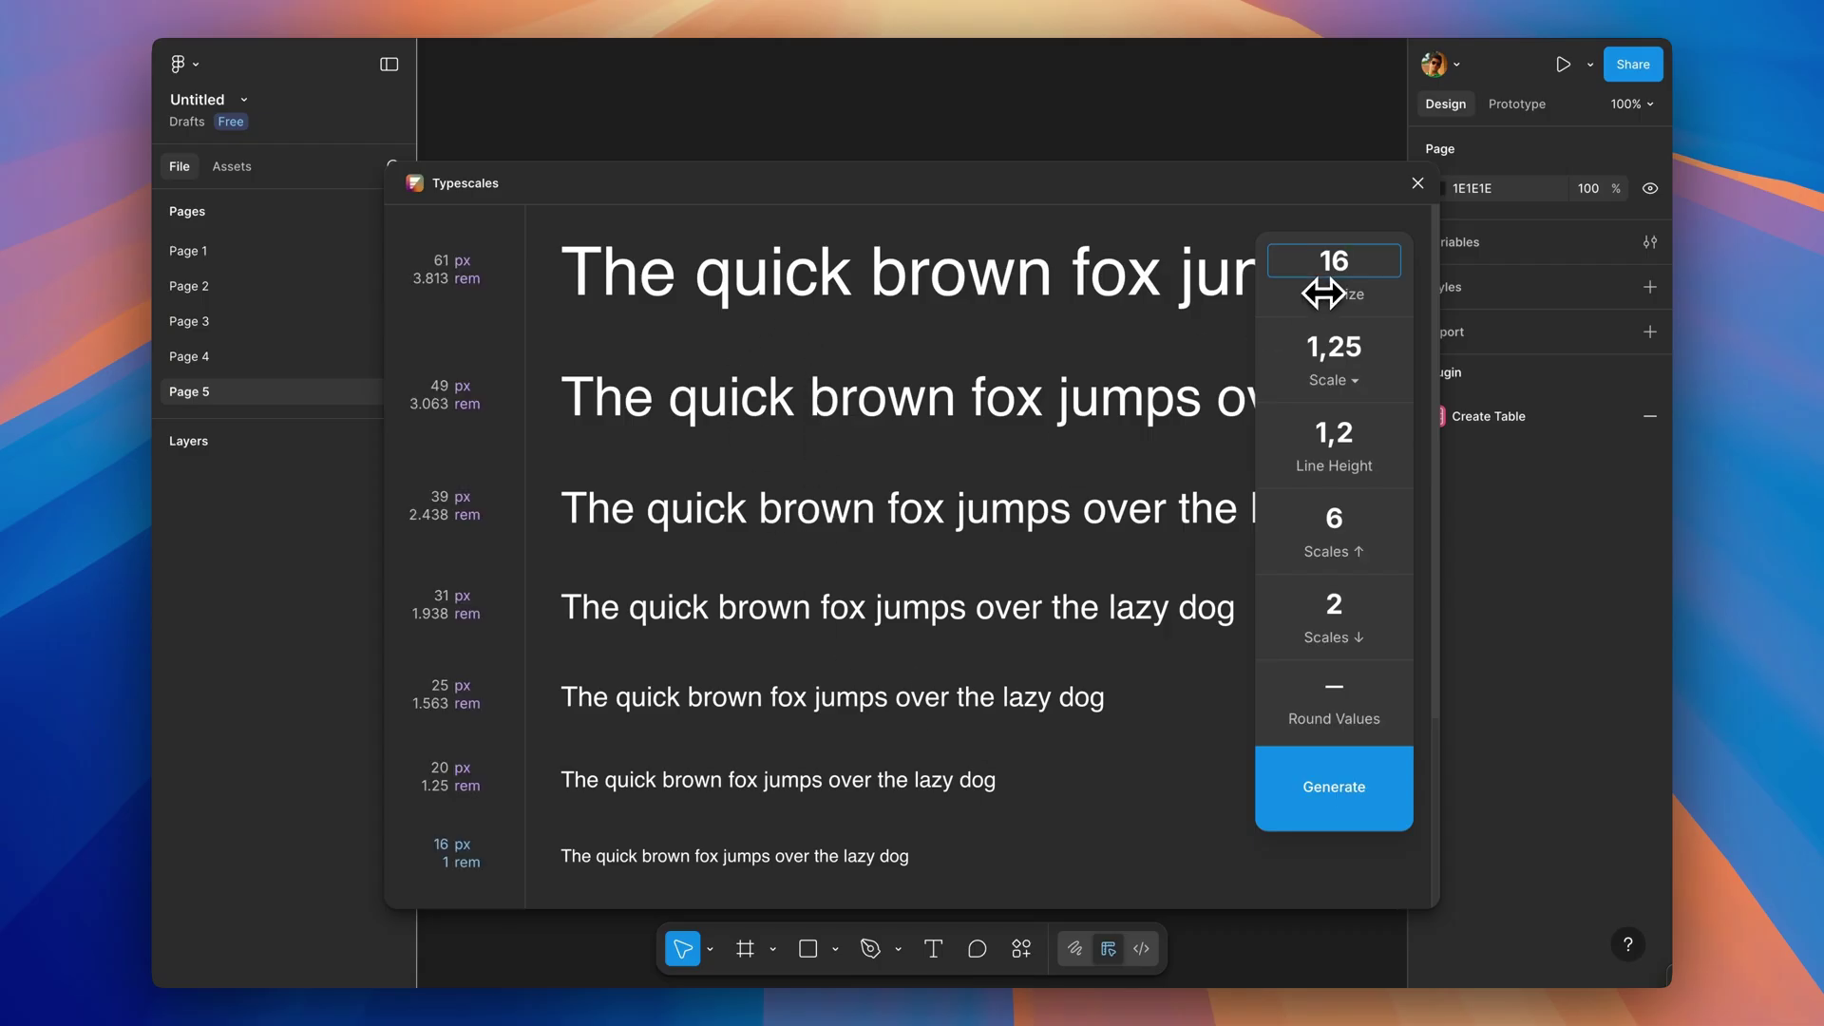
drag(1323, 294, 1332, 342)
click(1347, 382)
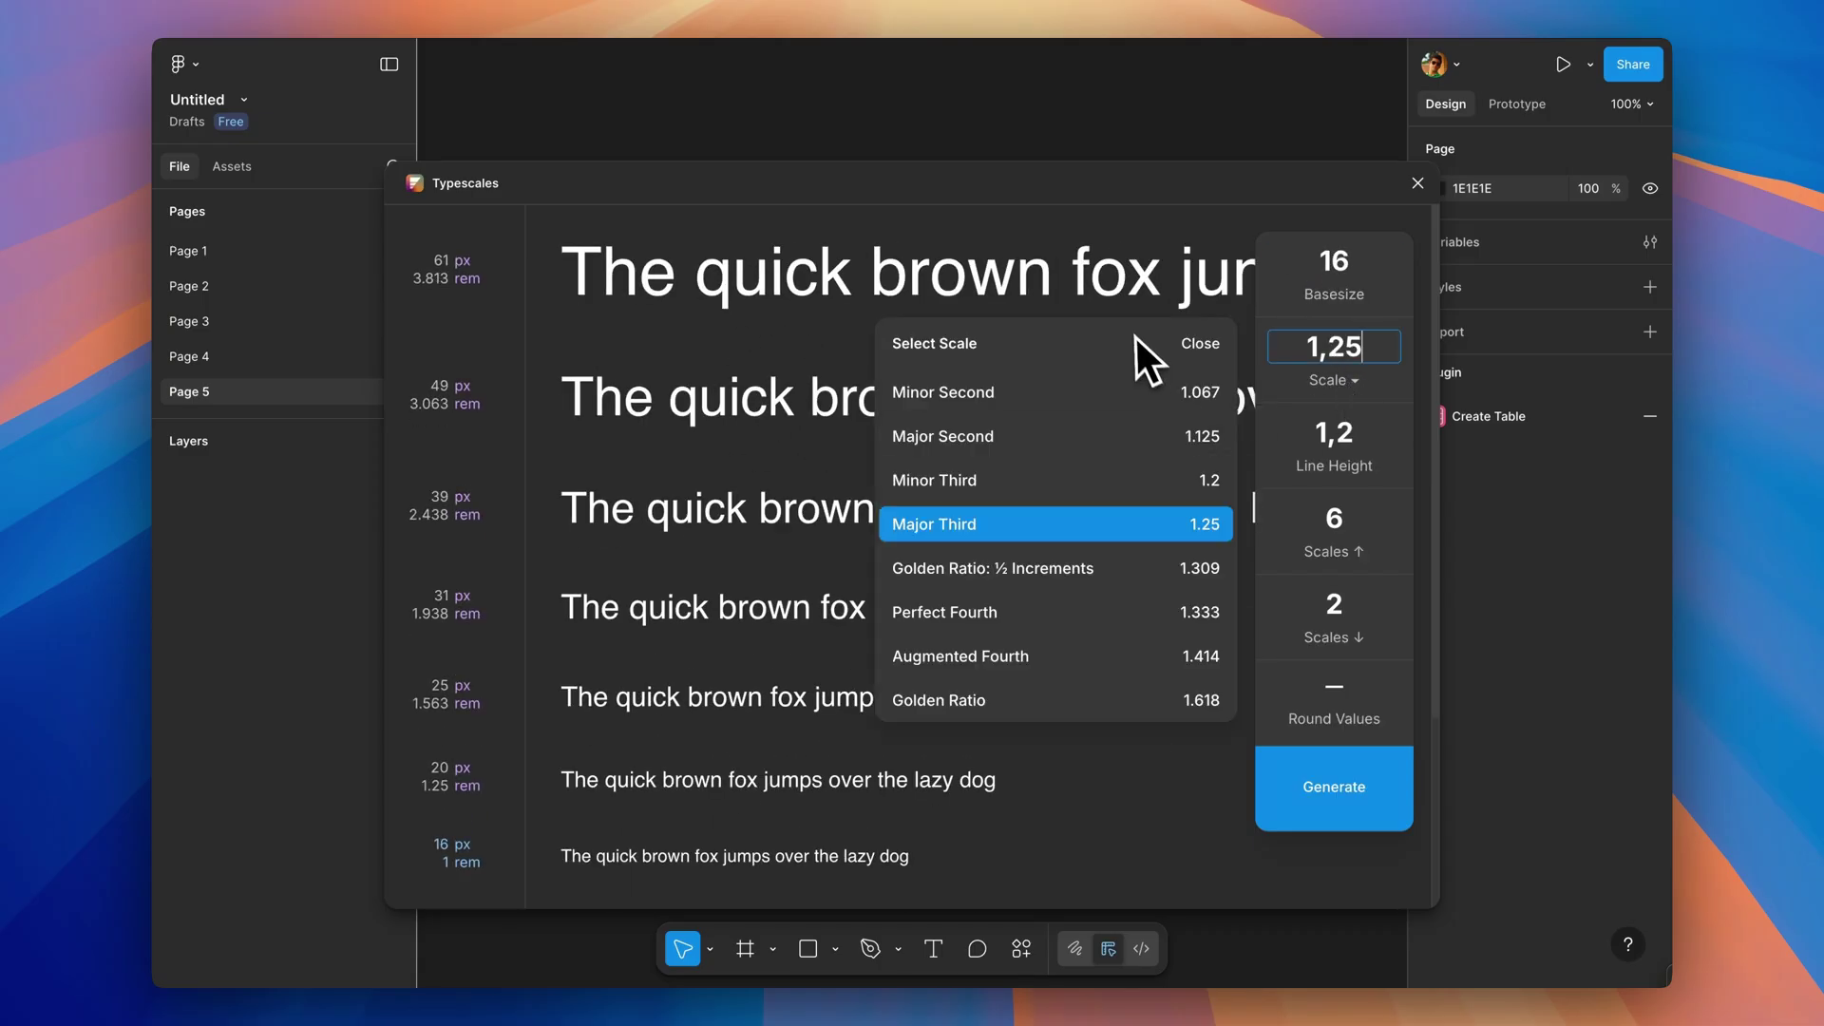
click(1113, 572)
click(1311, 380)
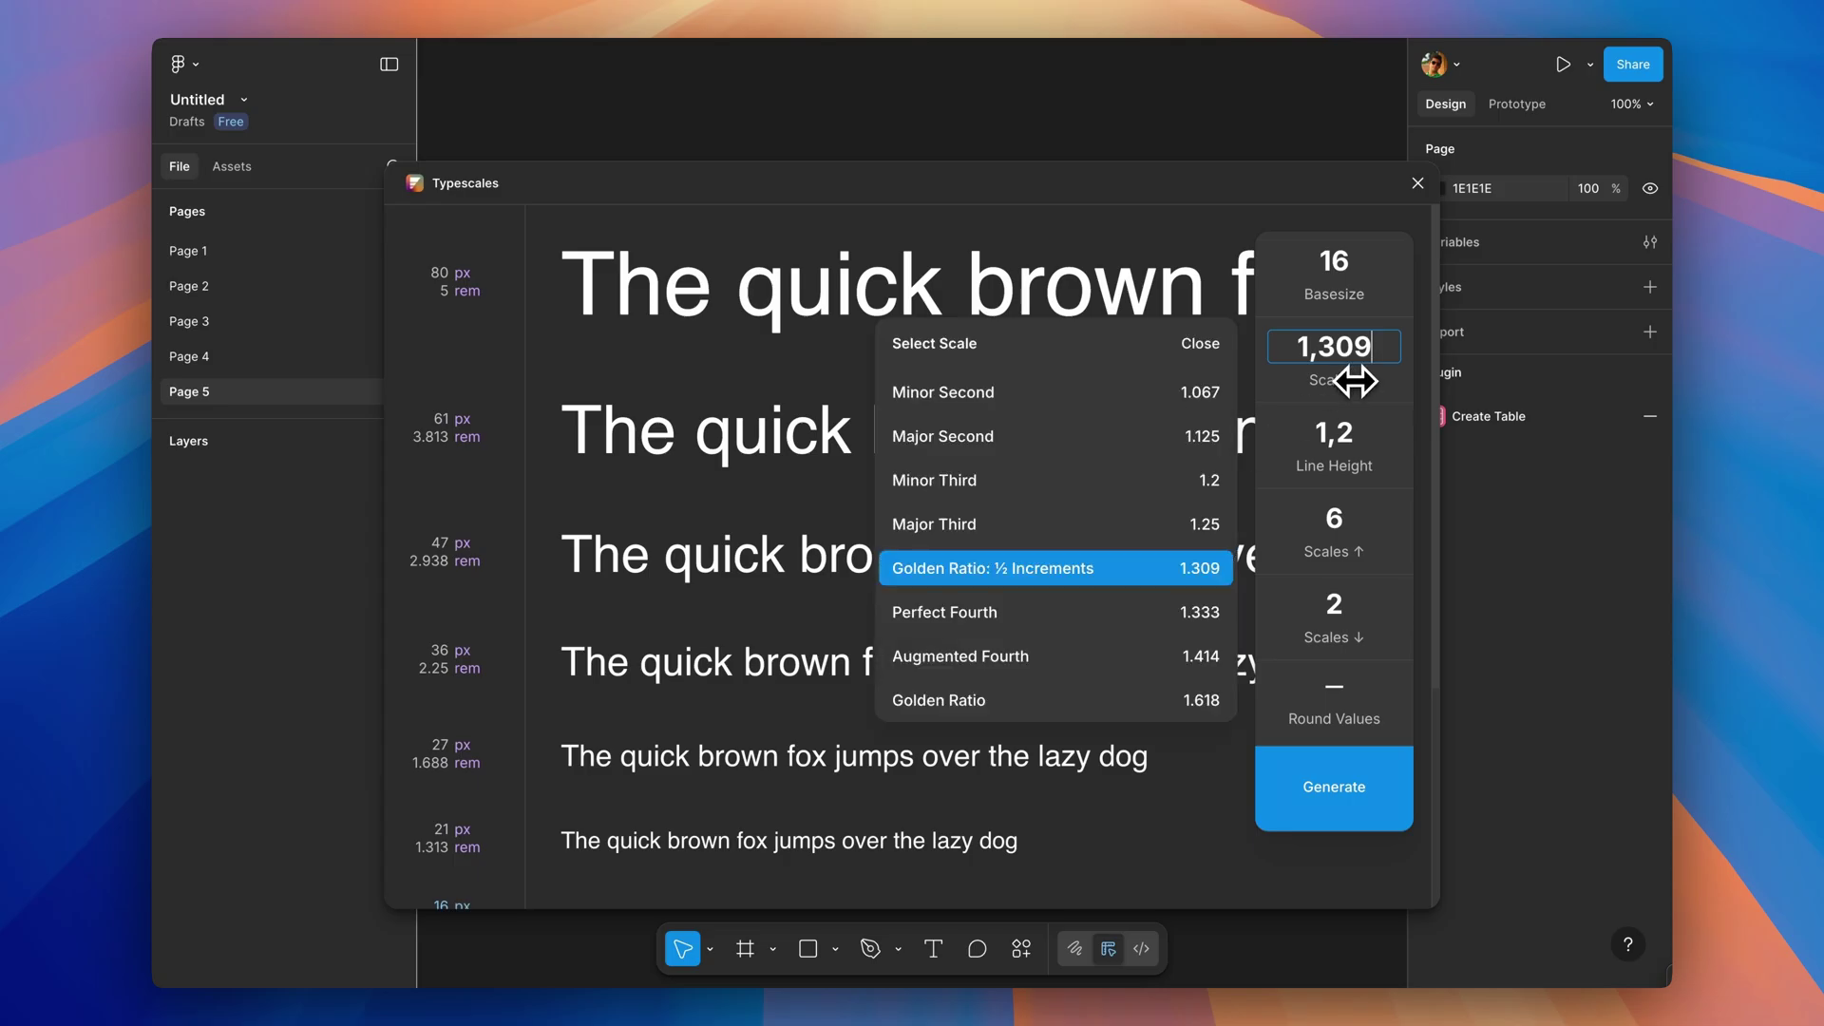
click(1123, 620)
click(1335, 380)
click(1078, 700)
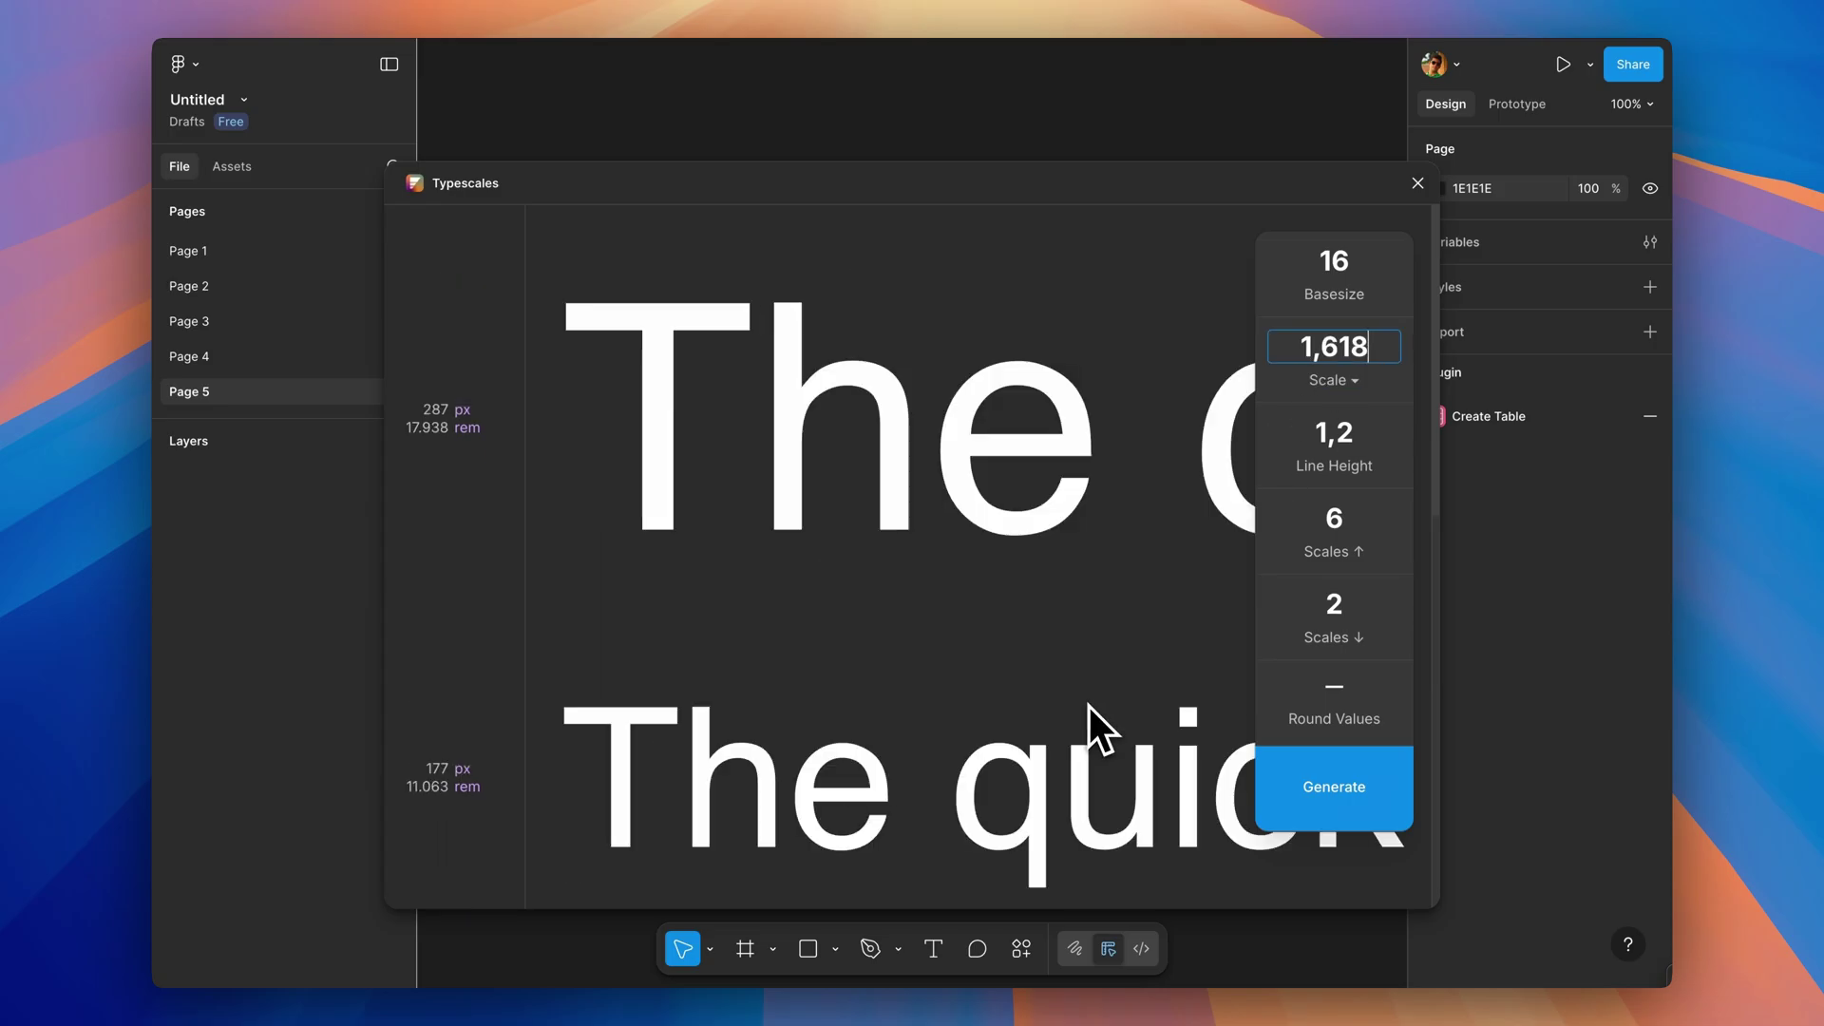
Tighten line height below 1, set larger sizes to 3, and generate the type scale frame.
drag(1341, 478, 1317, 483)
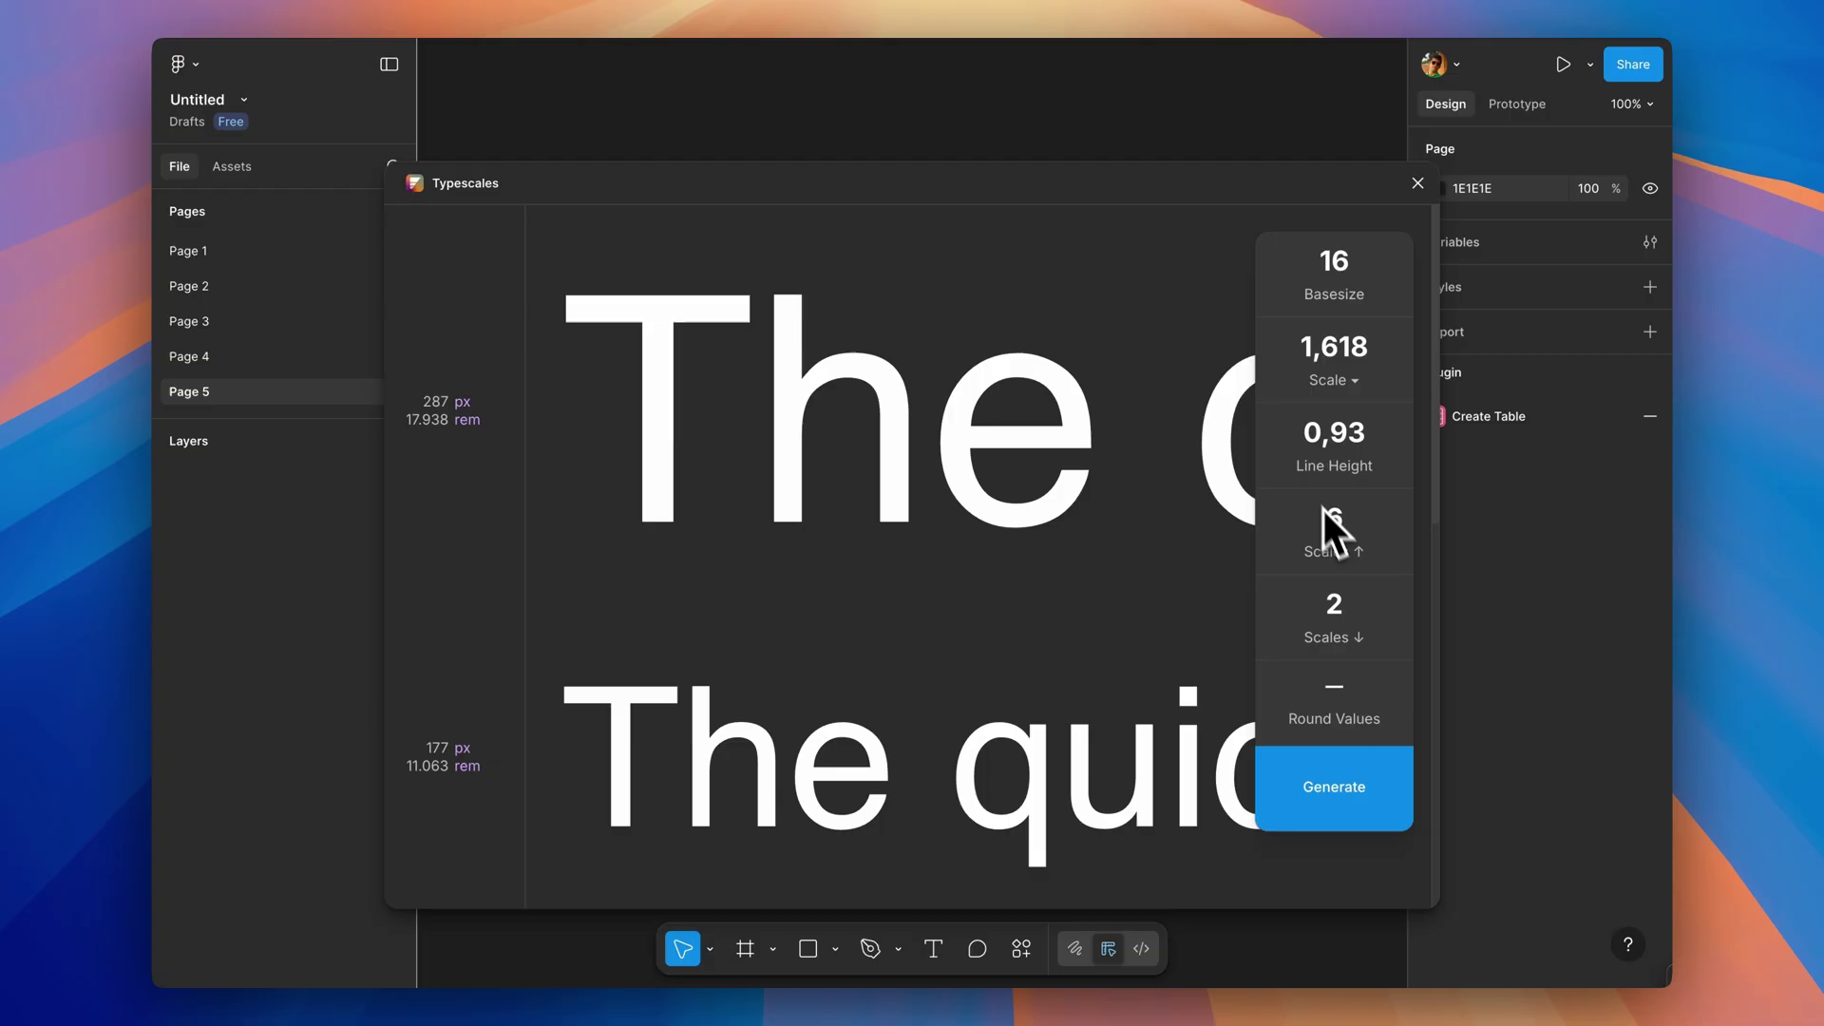
drag(1356, 565, 1332, 558)
click(1343, 794)
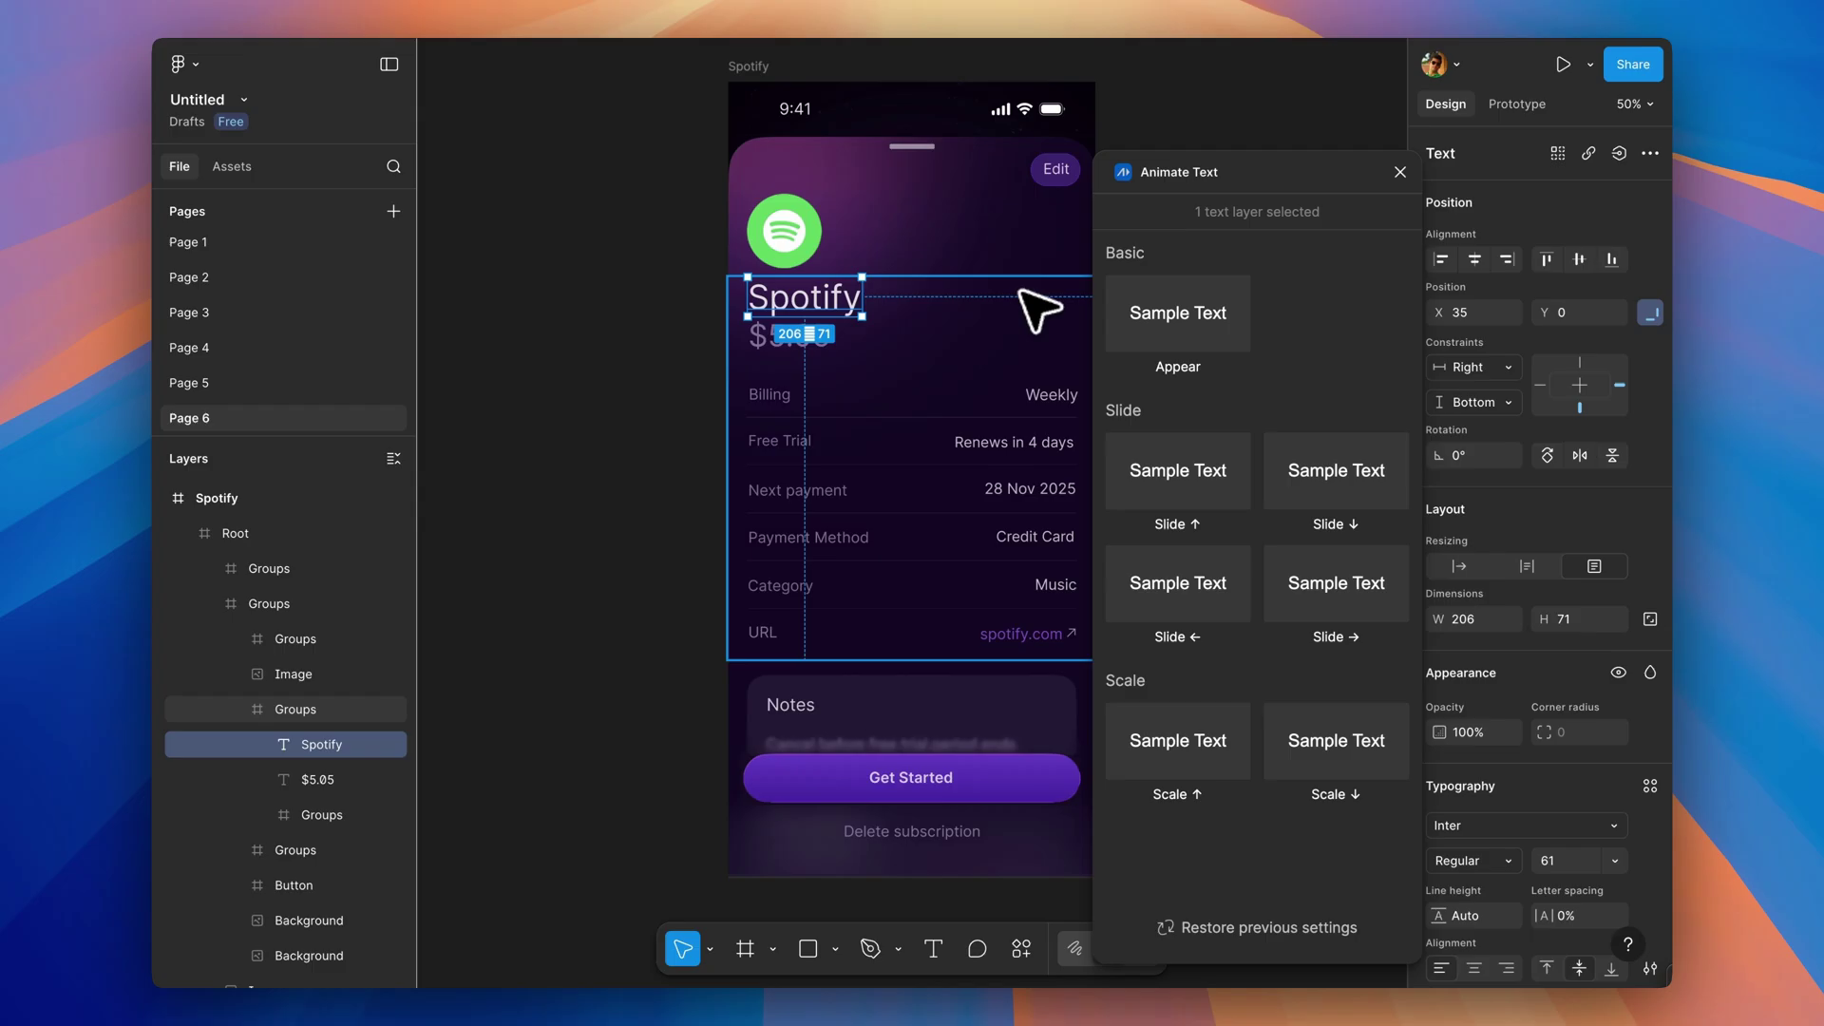
Choose the Slide text animation, trying down, left and right before settling on up.
click(1178, 480)
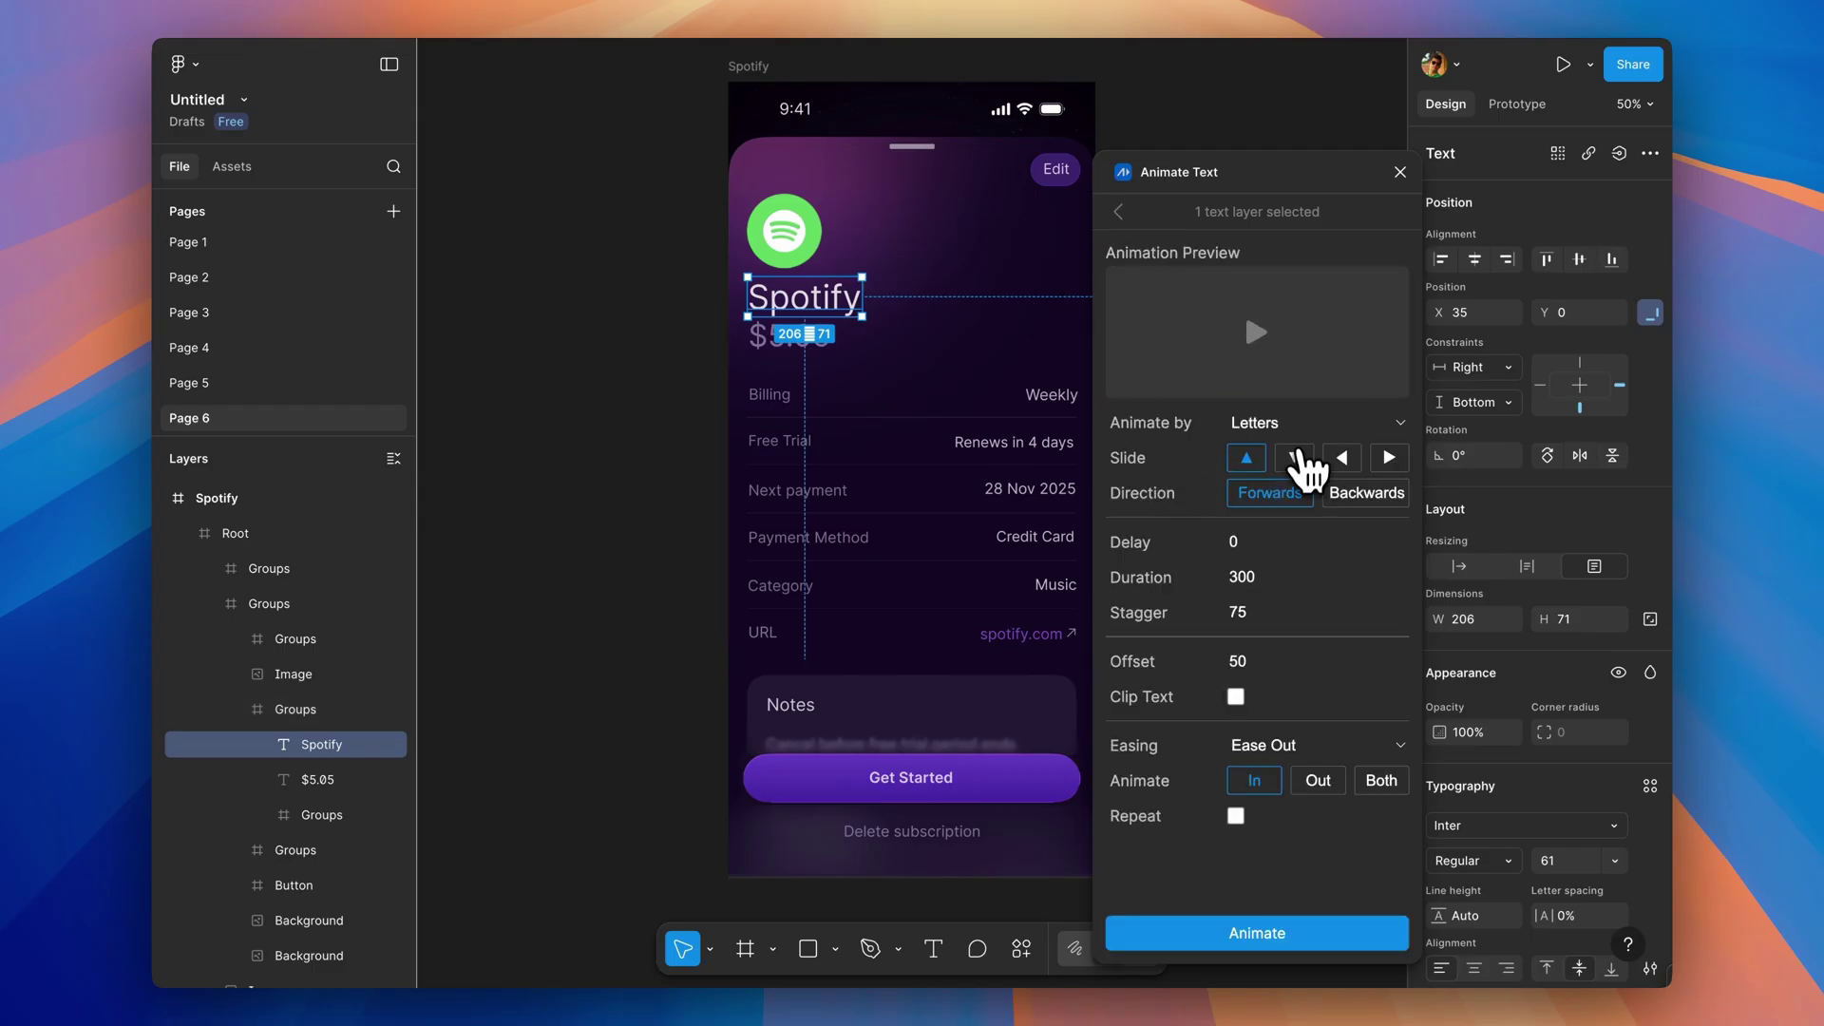
click(1298, 458)
click(1342, 458)
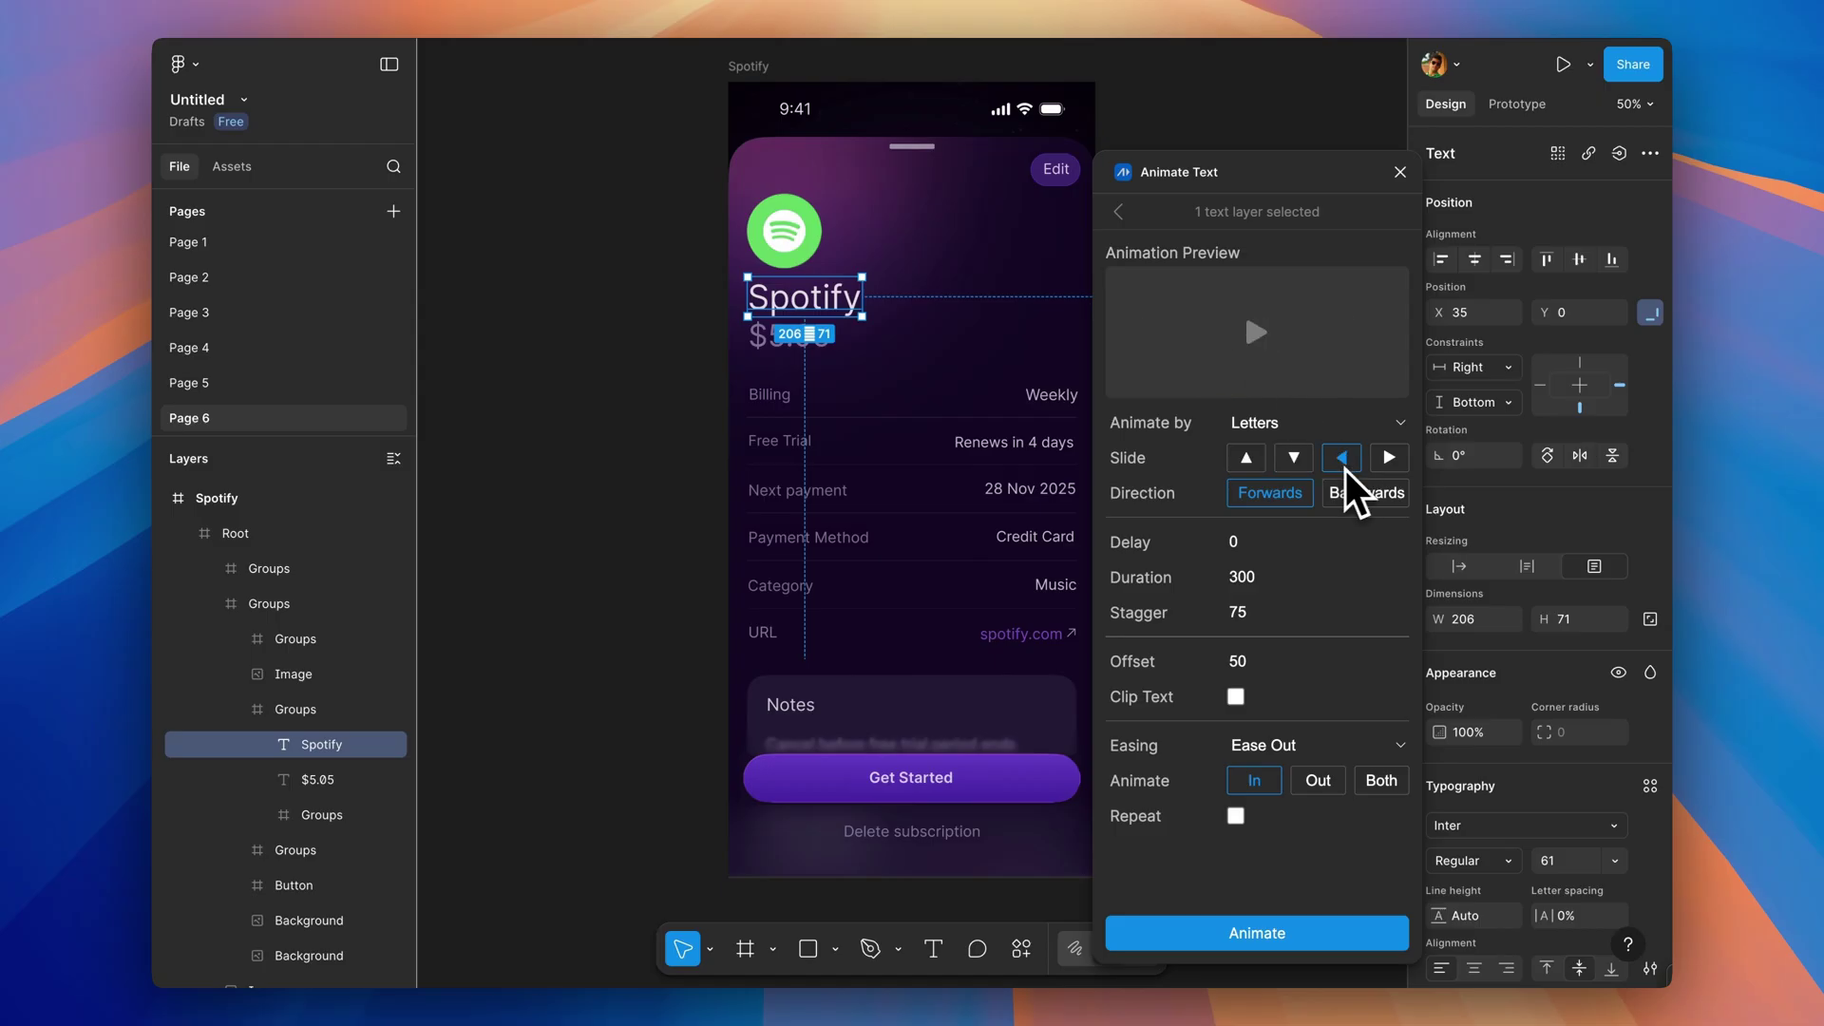
mouse_move(1279, 344)
click(1387, 460)
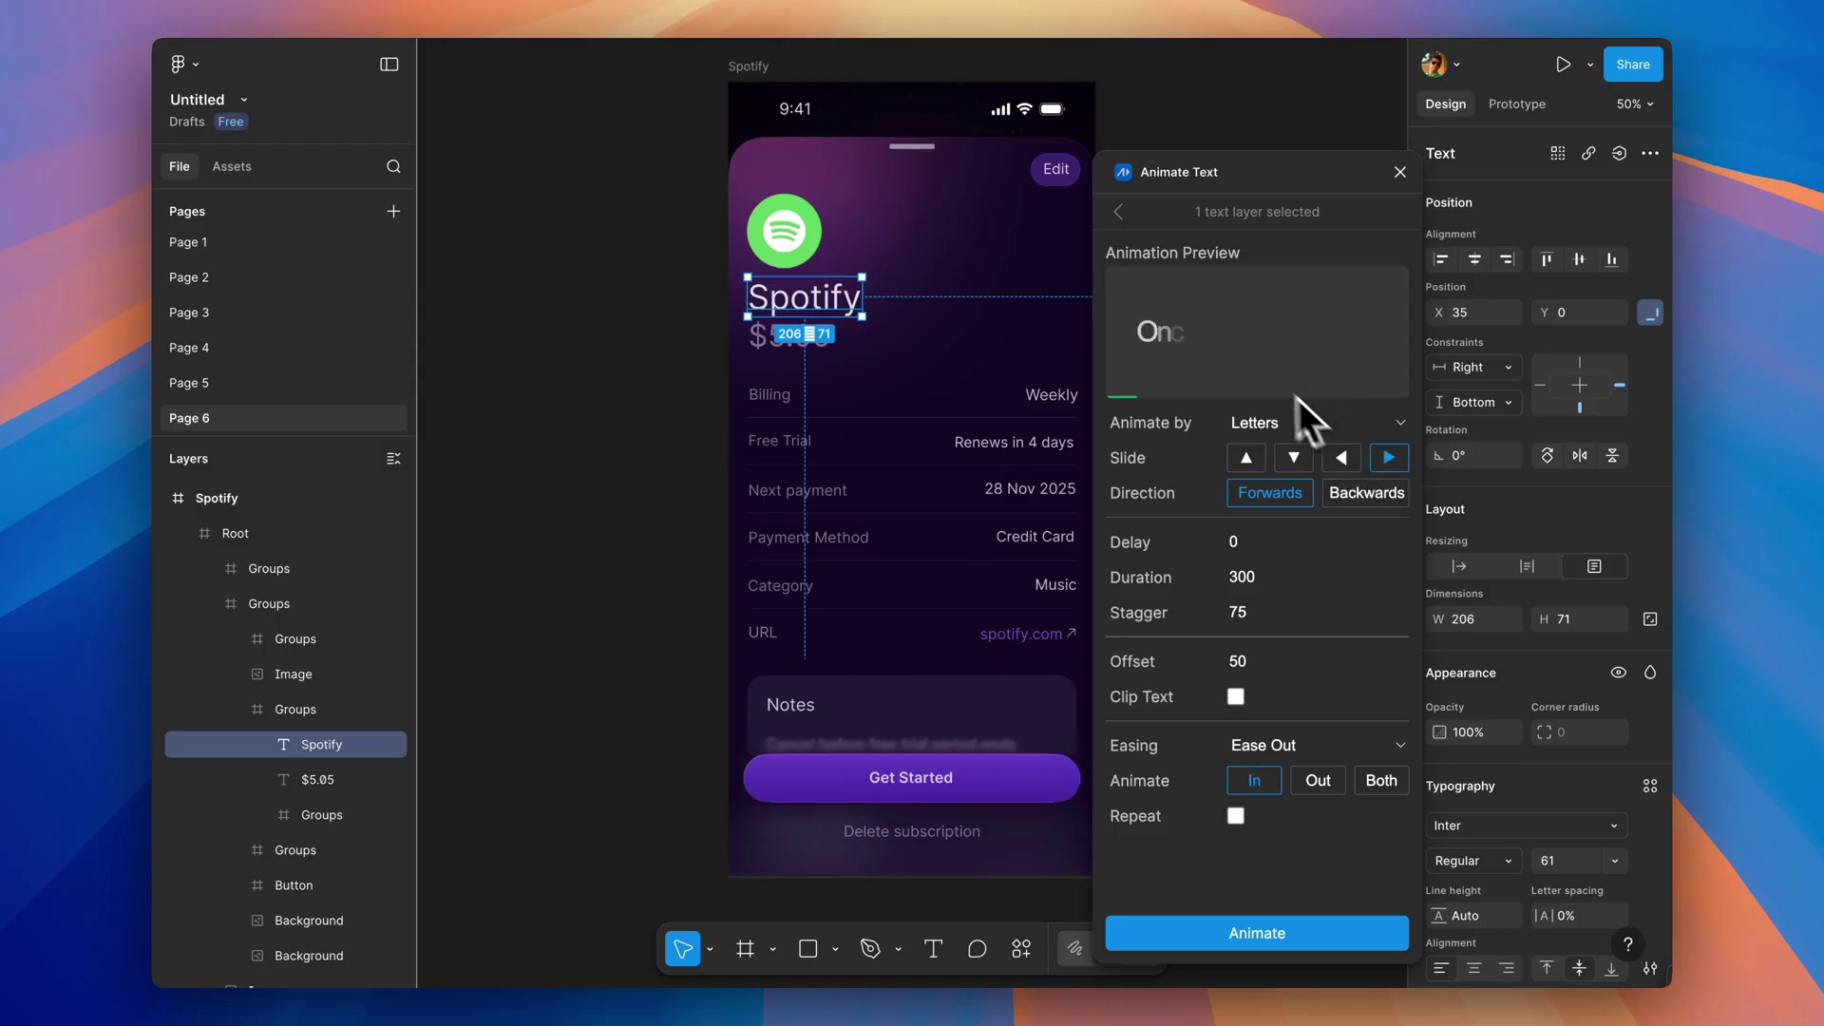
click(1245, 458)
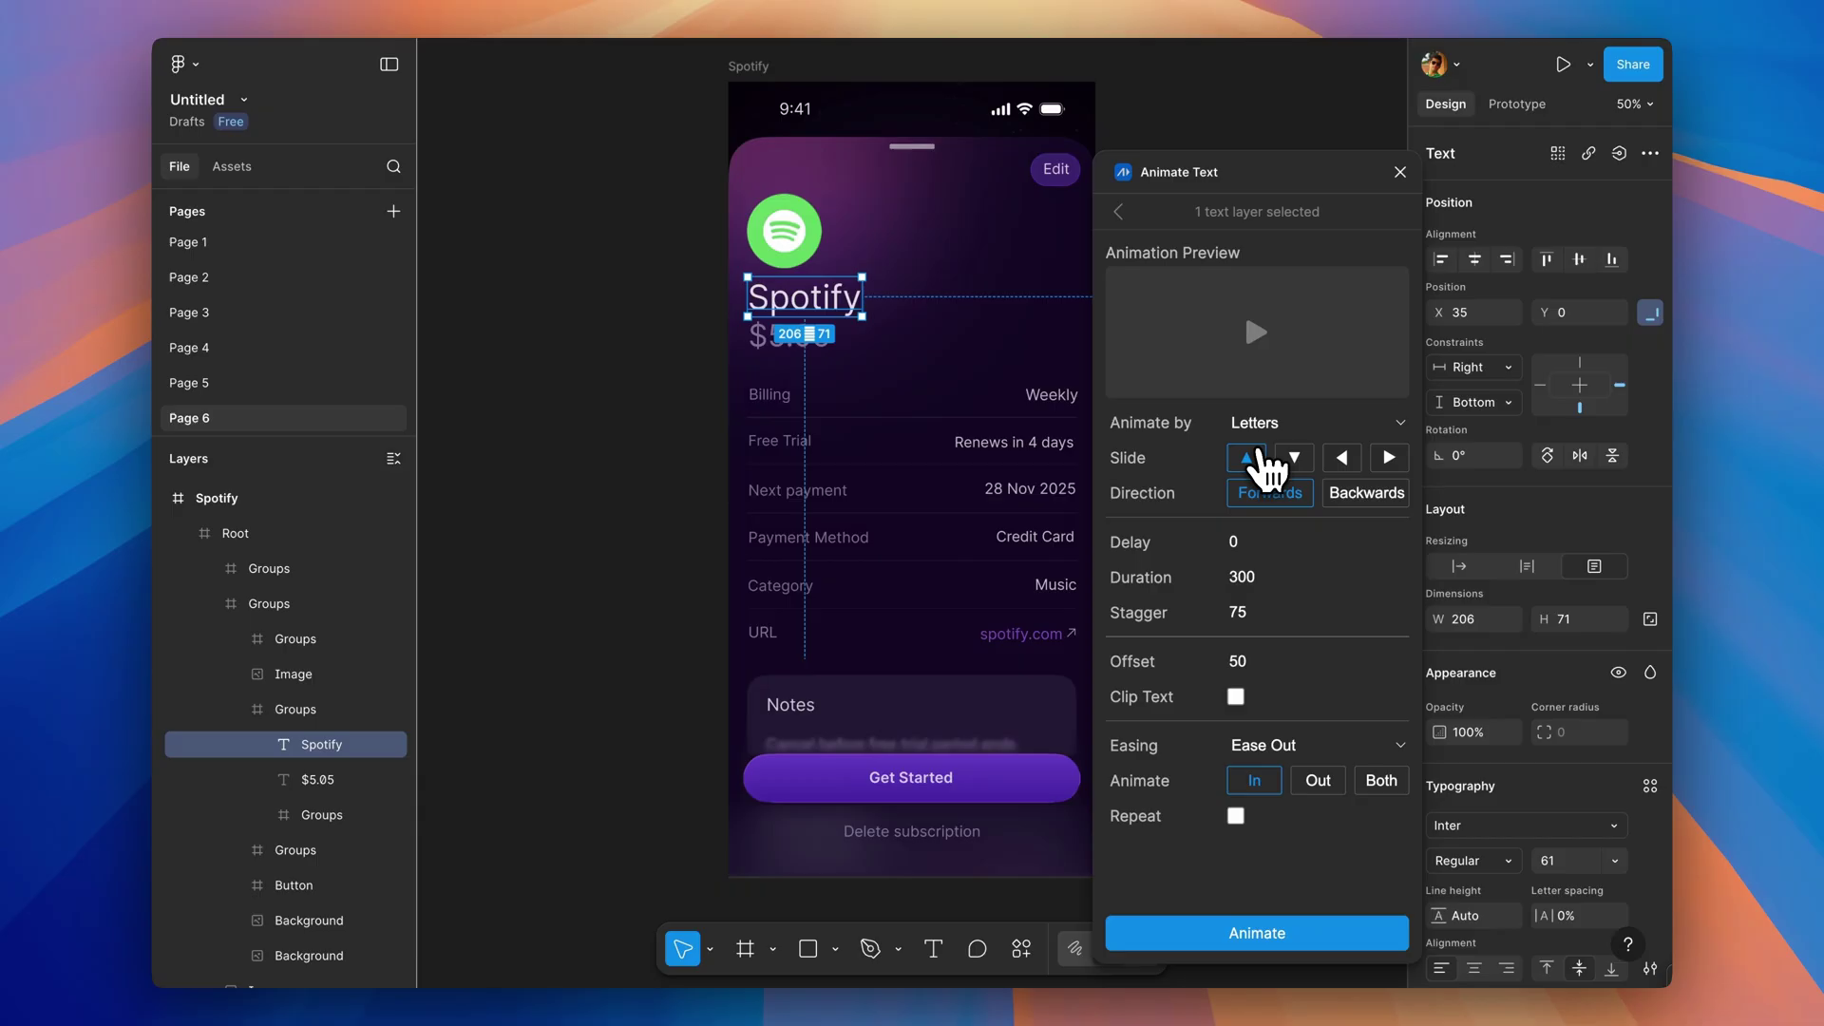
Set easing to Ease In and Out and apply the animation to the Spotify title.
mouse_move(1259, 342)
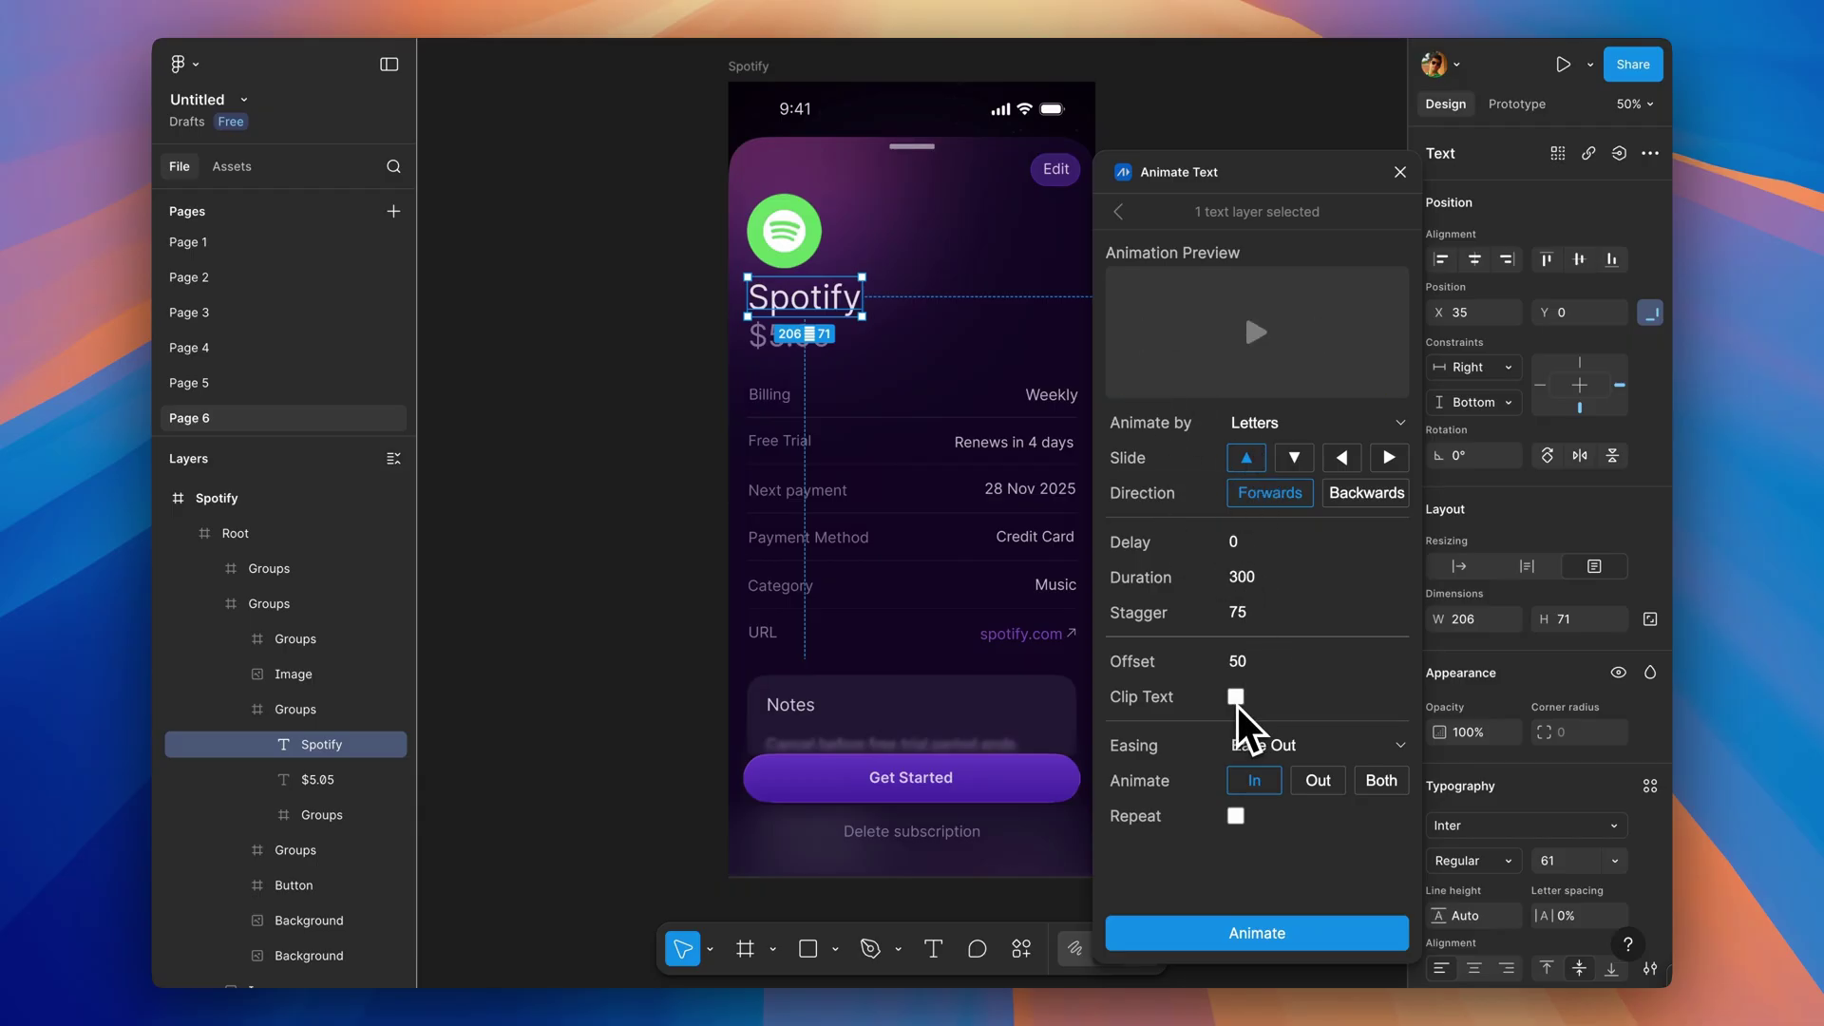
click(1256, 743)
click(1270, 750)
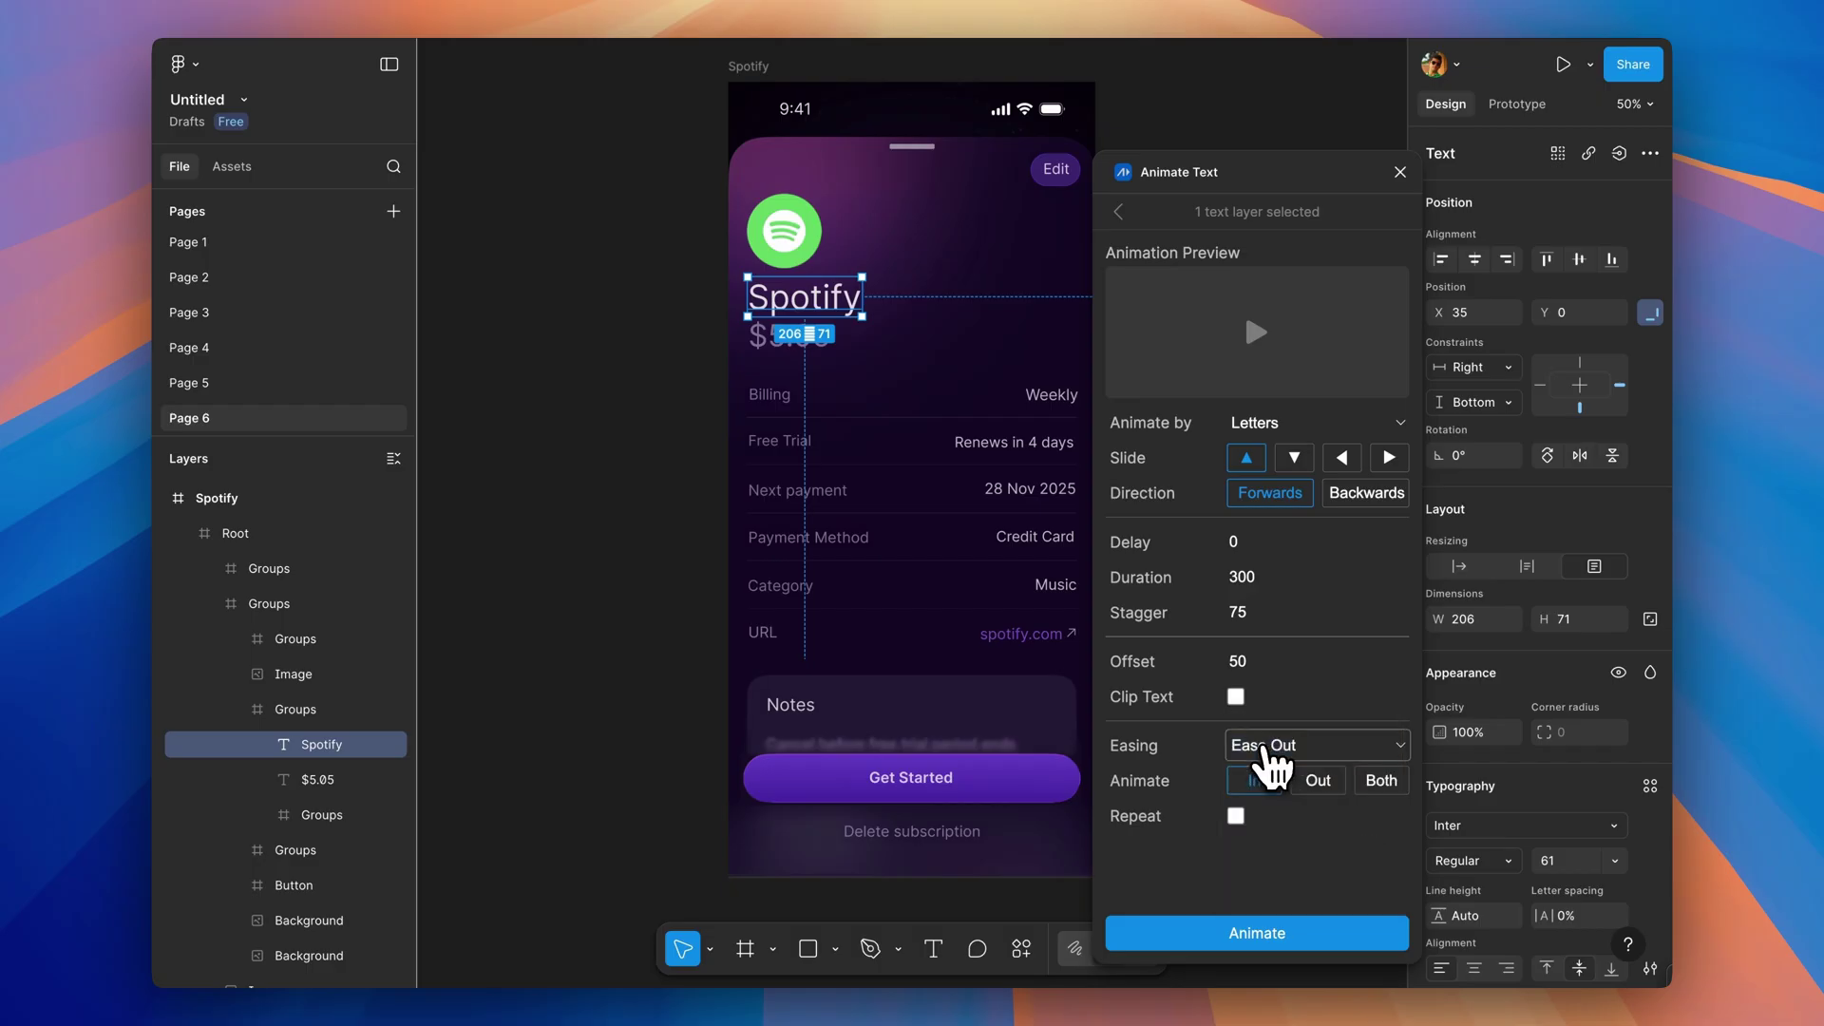
click(1269, 752)
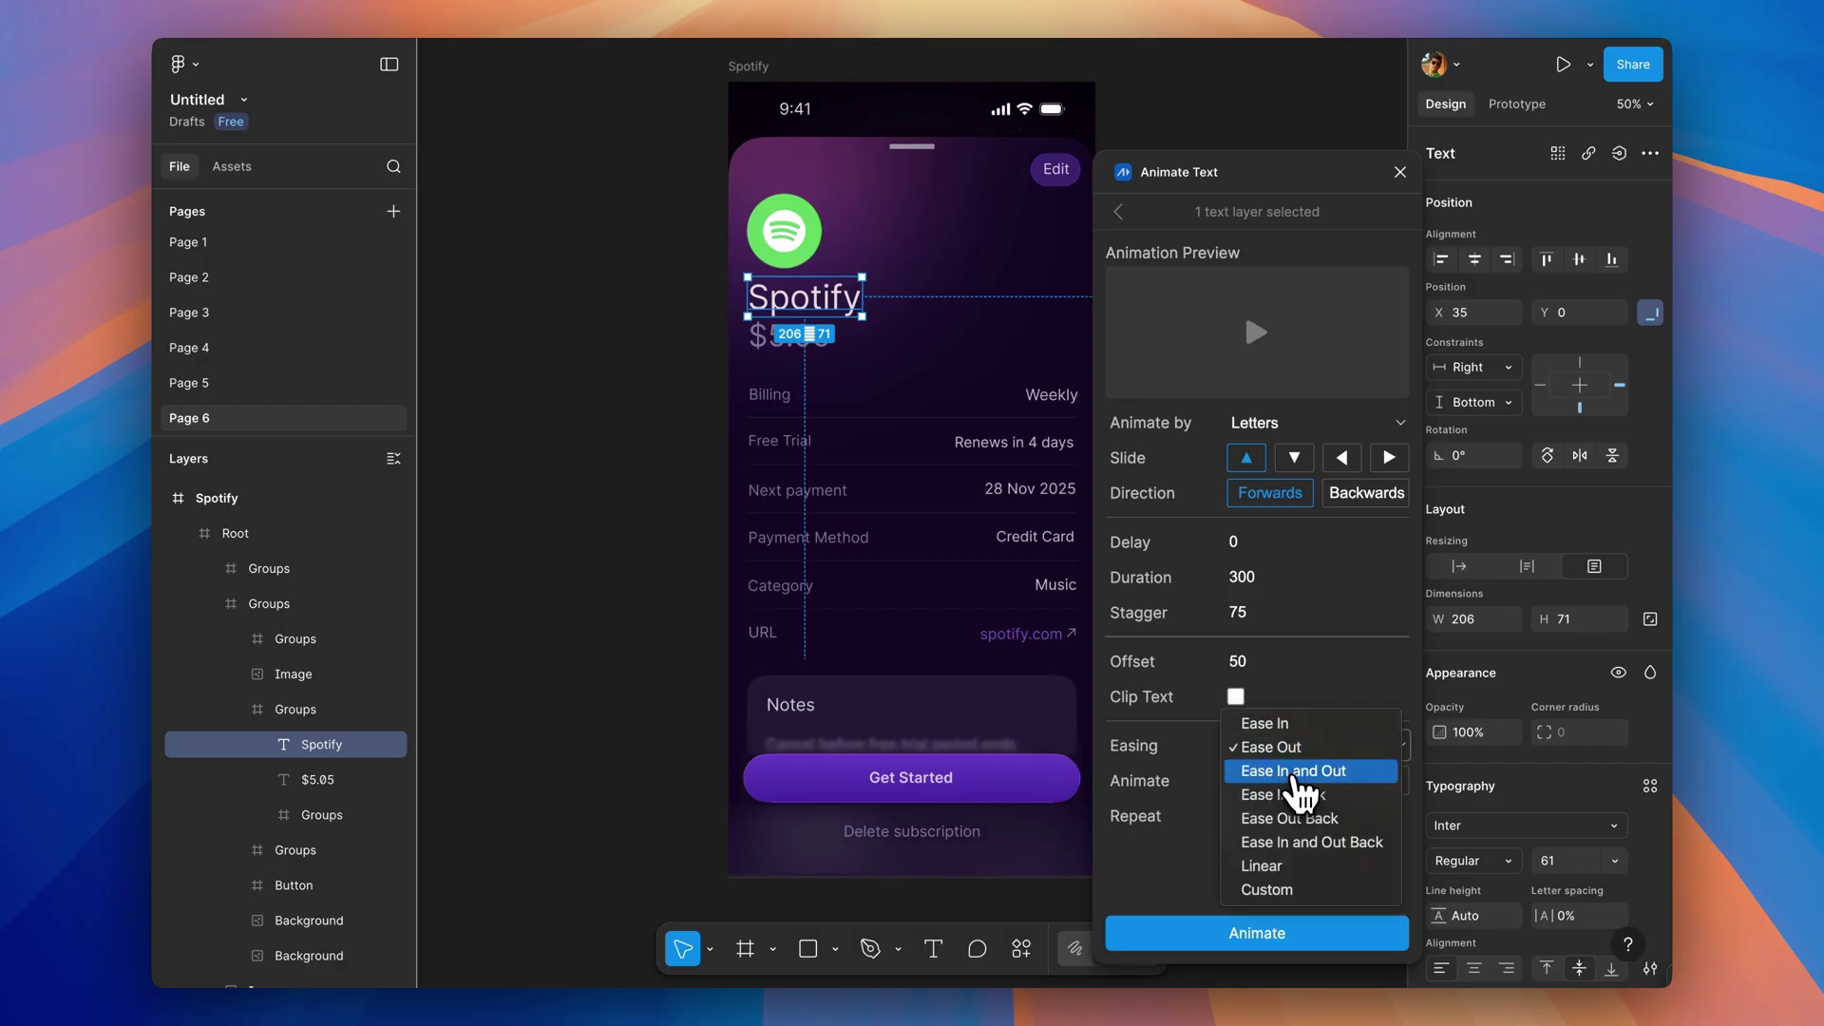
click(1295, 773)
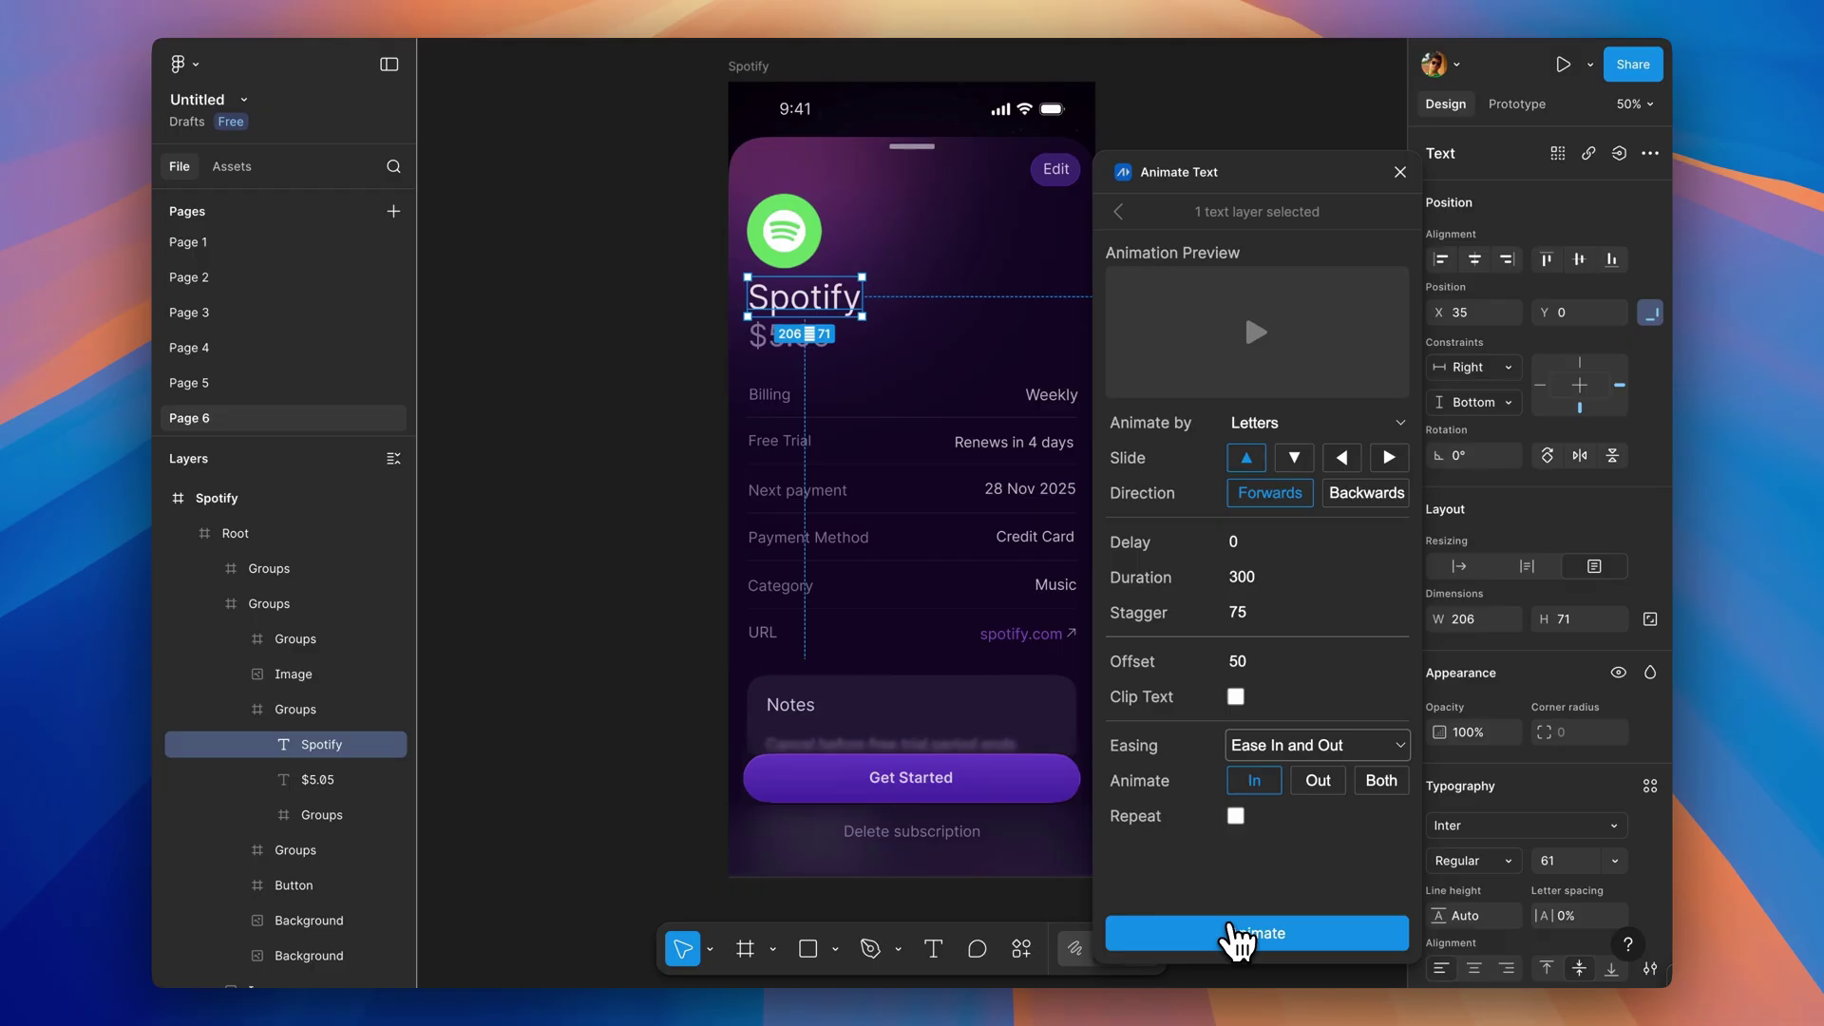
click(1232, 932)
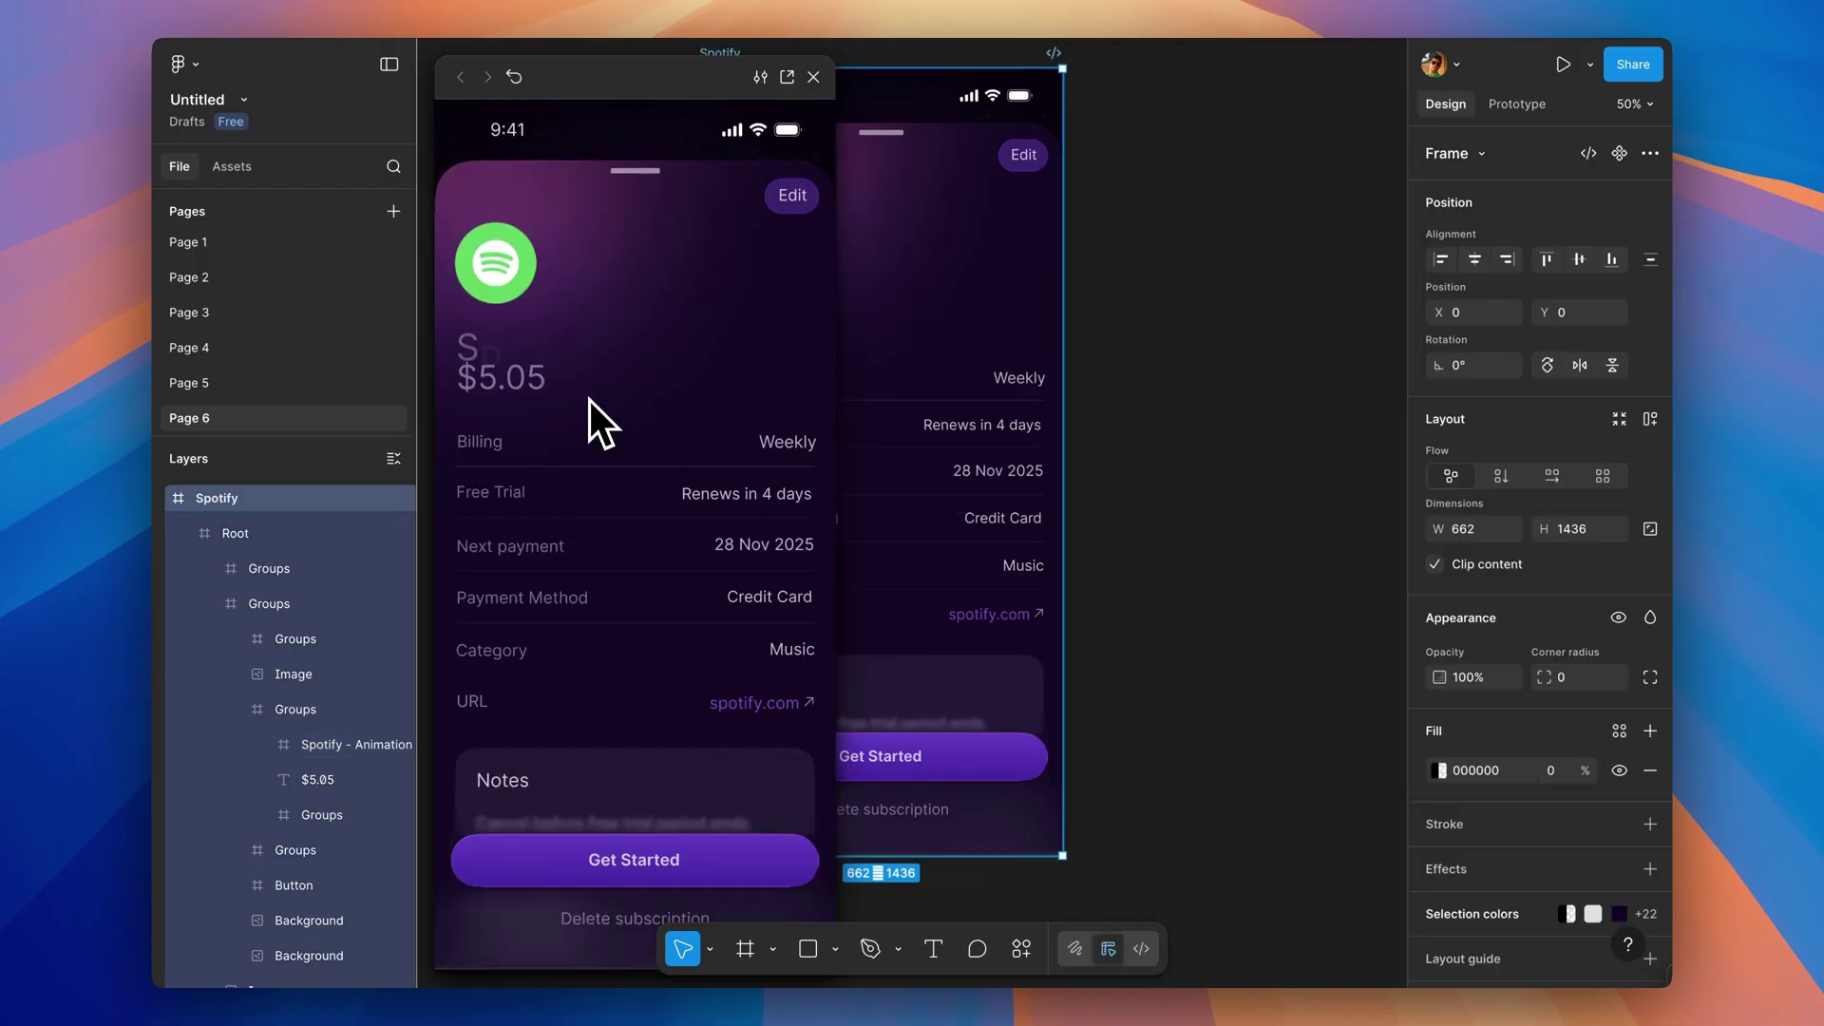